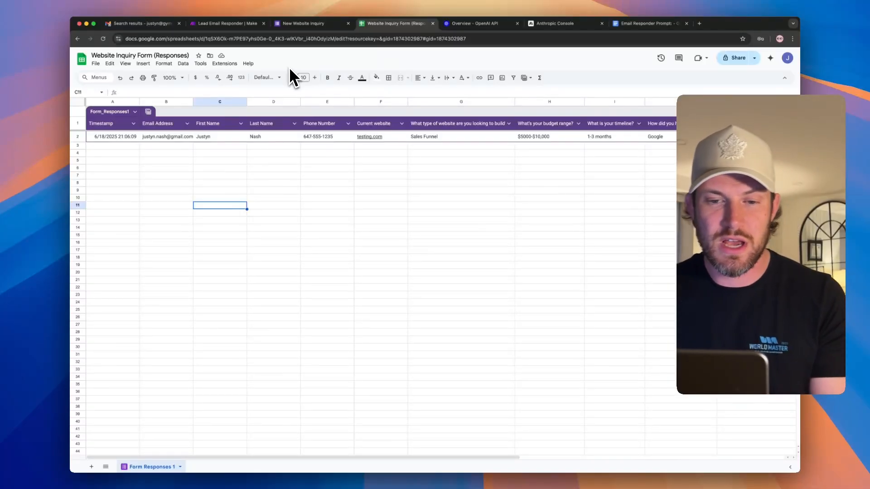
- Check the test lead's email and first name cells, then the empty Email Draft column L1
left_click(155, 136)
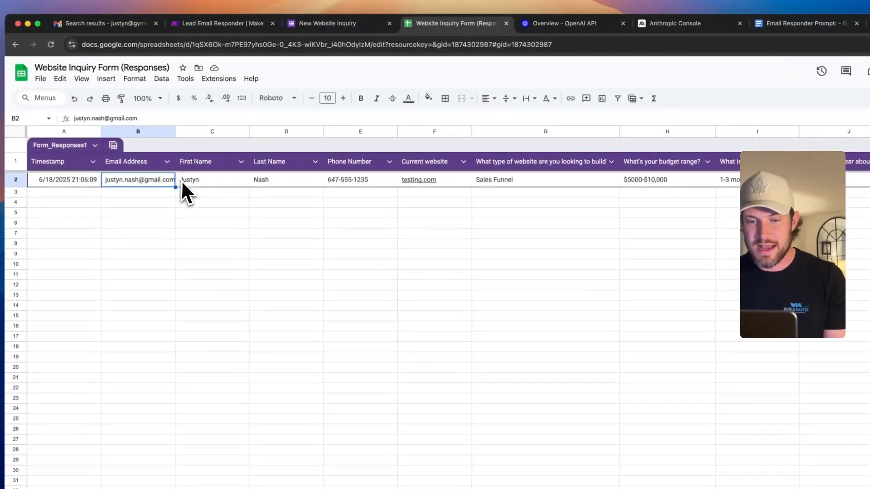
left_click(181, 183)
scroll(466, 194, "right", 3)
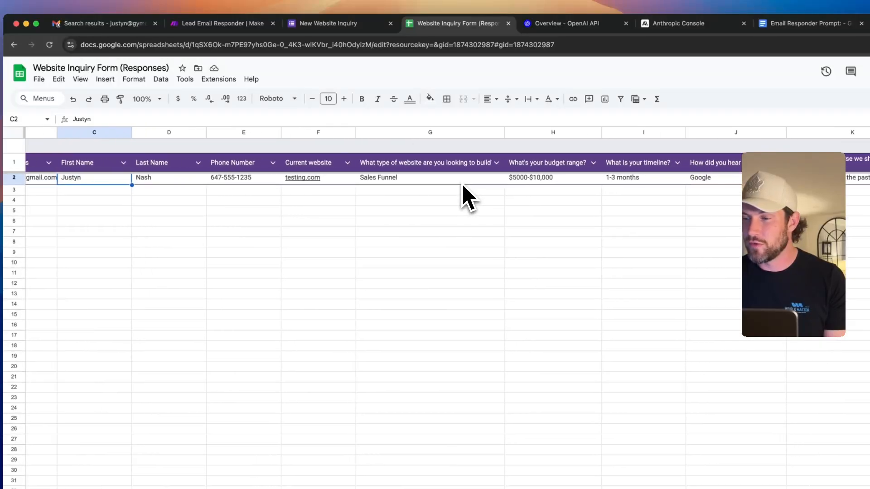
scroll(464, 185, "right", 5)
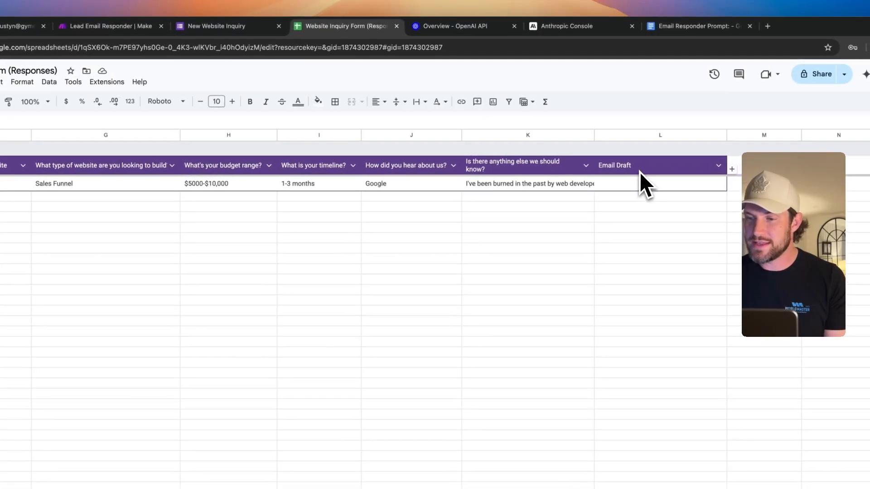
left_click(639, 170)
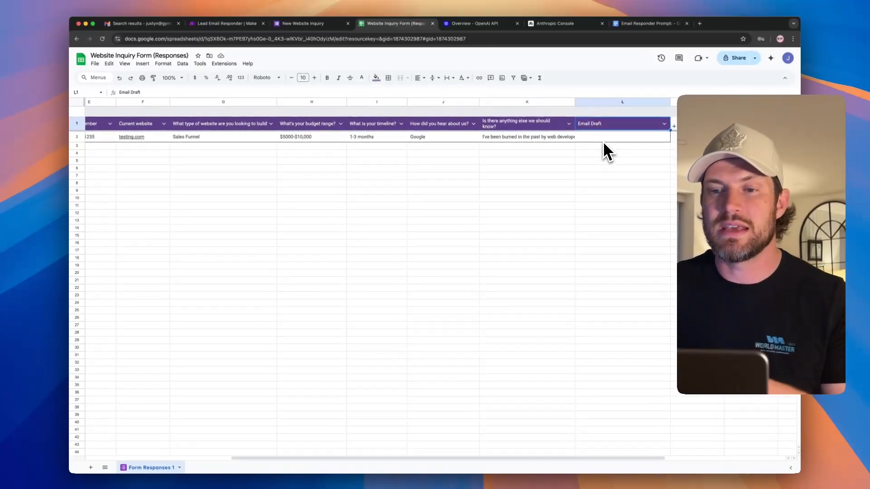
- Select the Google Forms trigger and run the Lead Email Responder scenario once
left_click(259, 25)
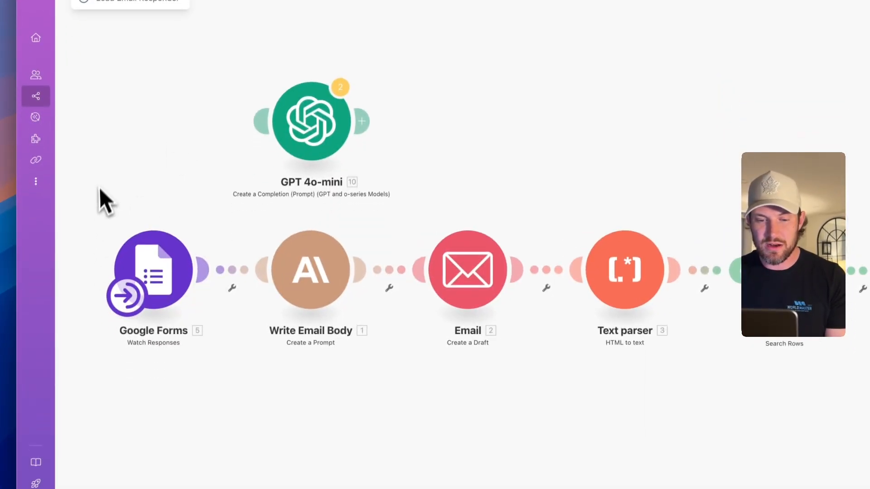
left_click_drag(99, 188, 218, 353)
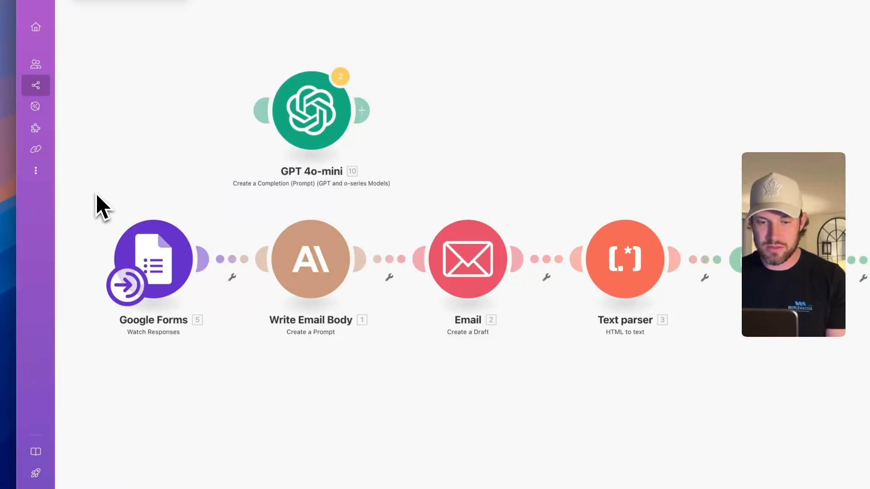
left_click_drag(113, 192, 216, 340)
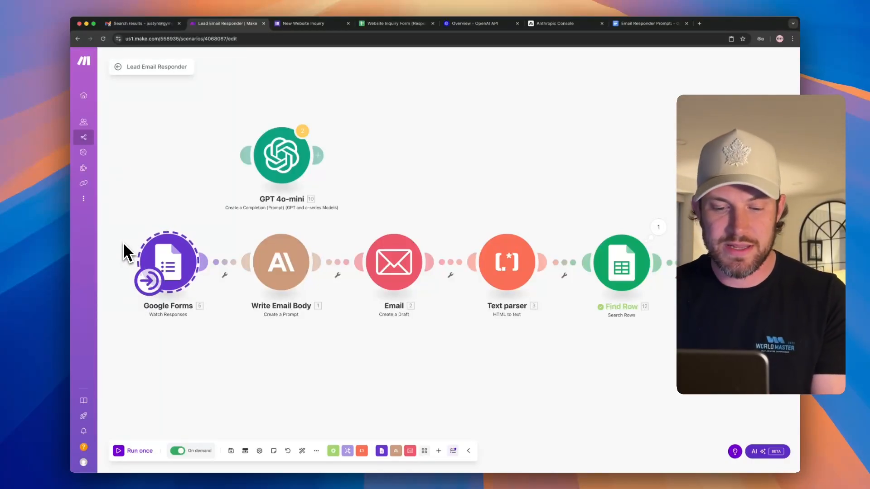
mouse_move(139, 469)
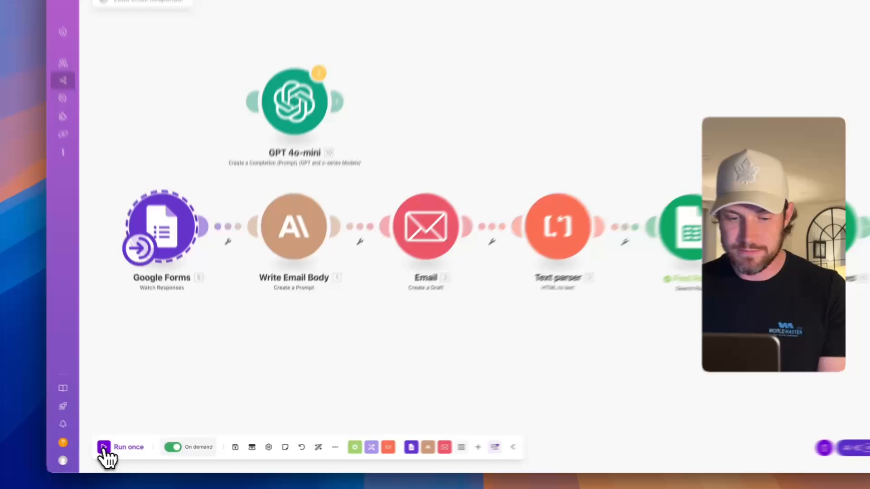
left_click(119, 451)
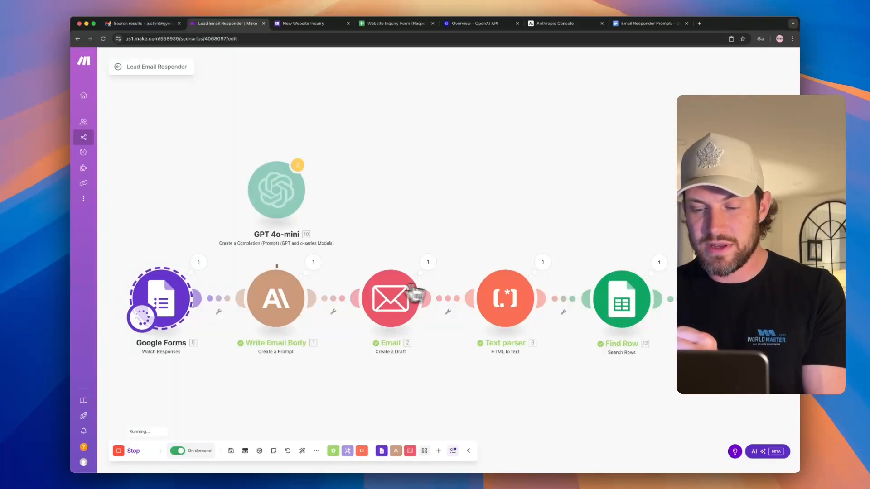
scroll(471, 297, "right", 2)
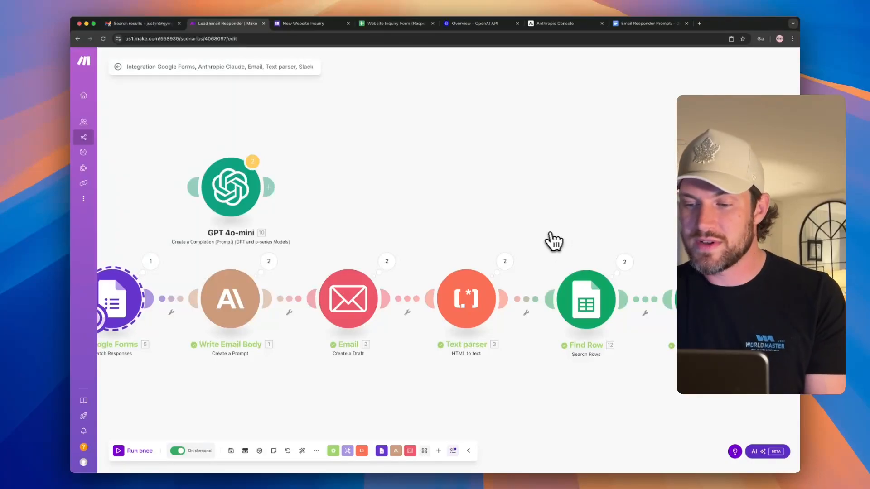
scroll(589, 247, "down", 1)
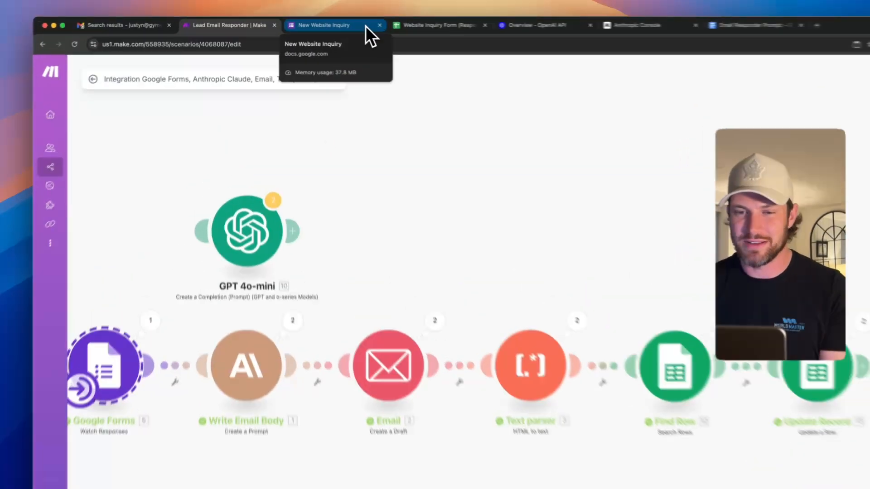
- Open the form responses spreadsheet and move along the response row to Email Draft cell L2
left_click(342, 24)
left_click(392, 25)
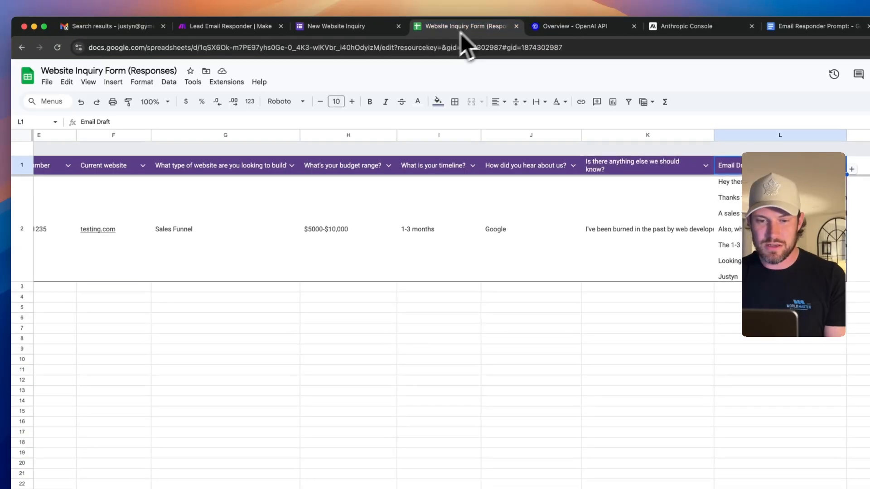
scroll(338, 236, "left", 10)
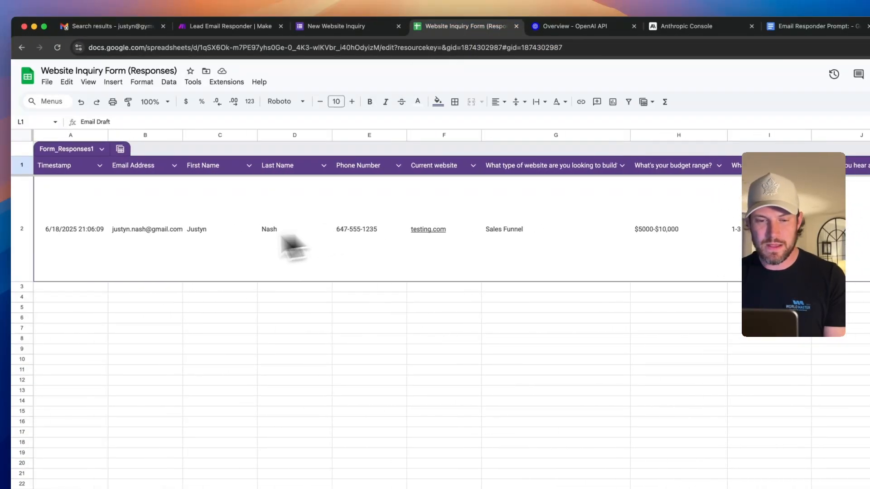
left_click(75, 247)
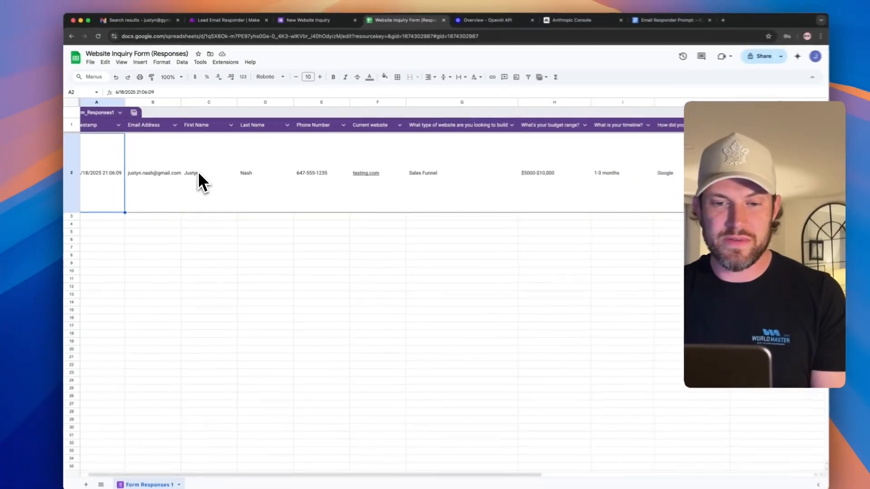
key("Right")
key("Right")
key("Right")
key("Right")
key("Right")
key("Right")
key("Right")
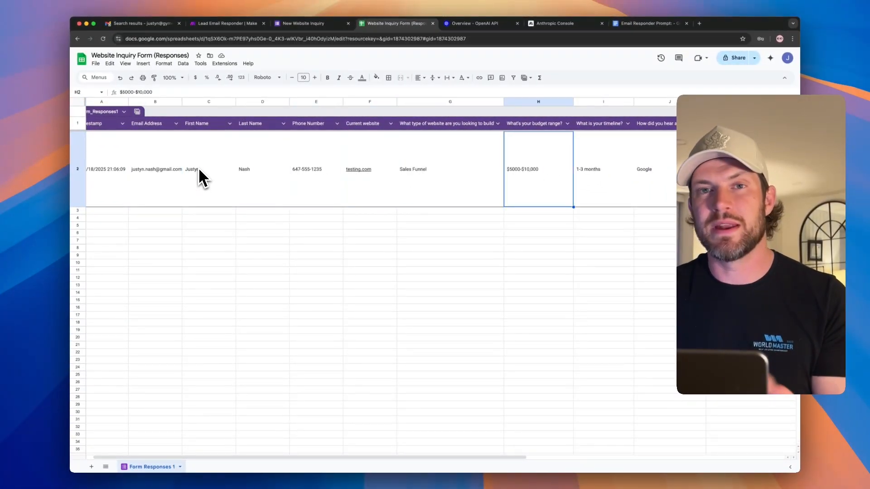
key("Right")
key("Right")
key("Right")
key("Right")
key("Right")
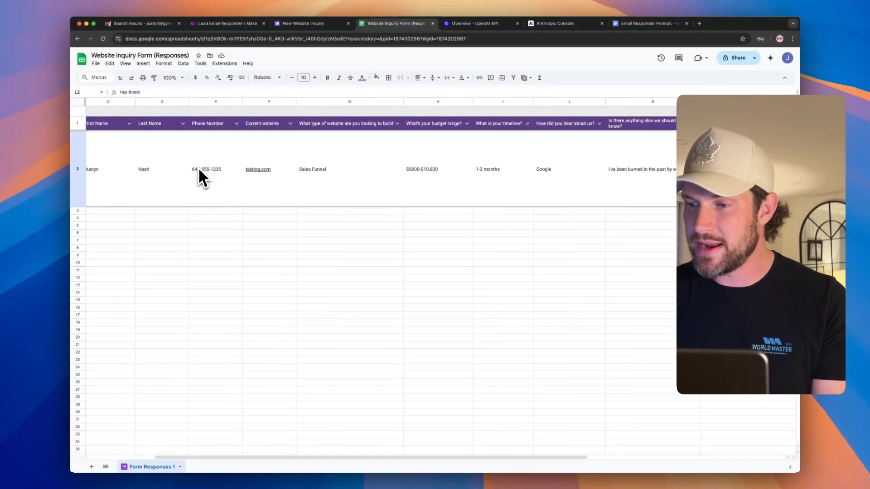
key("Left")
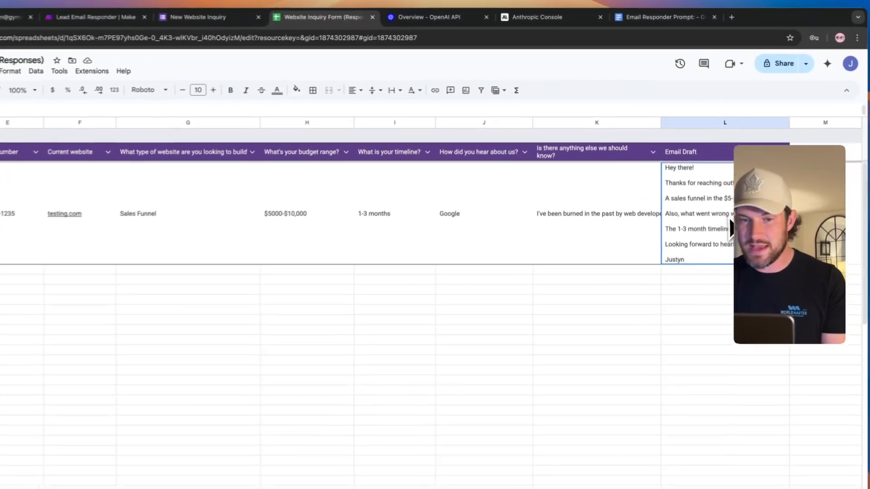
- Wrap the Email Draft cell's text so the full reply shows, then view the Gmail draft
left_click(68, 77)
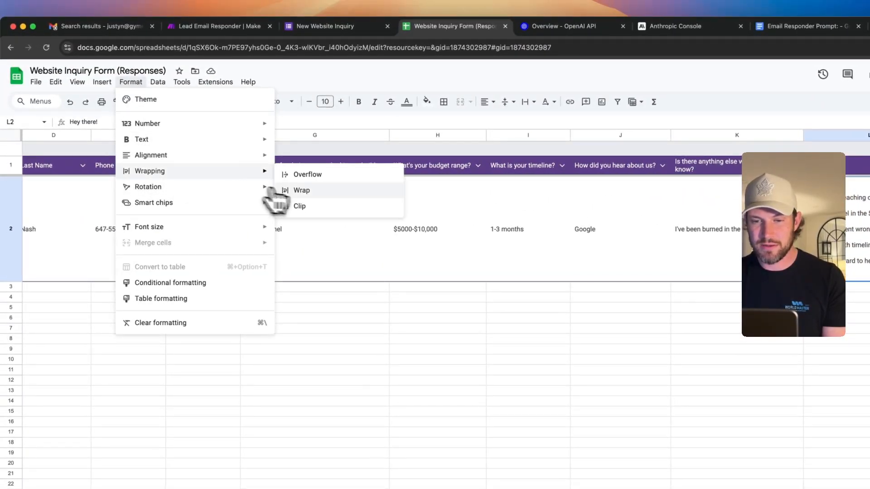
left_click(299, 190)
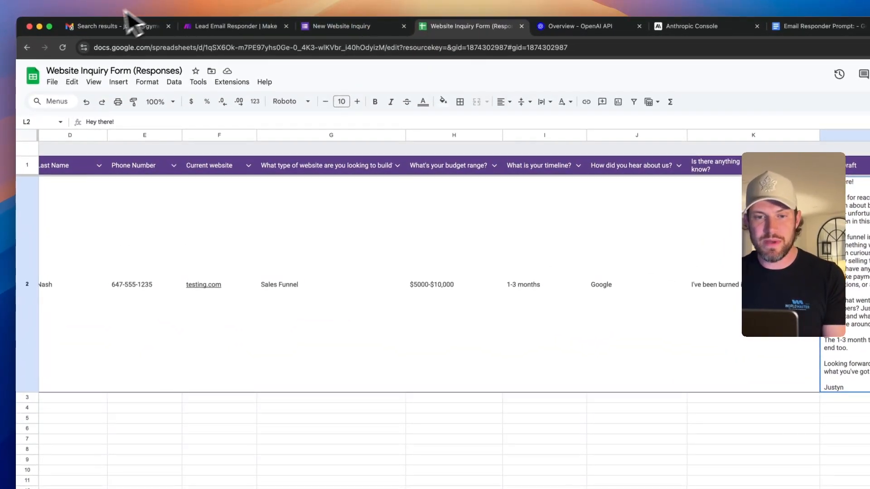
left_click(104, 26)
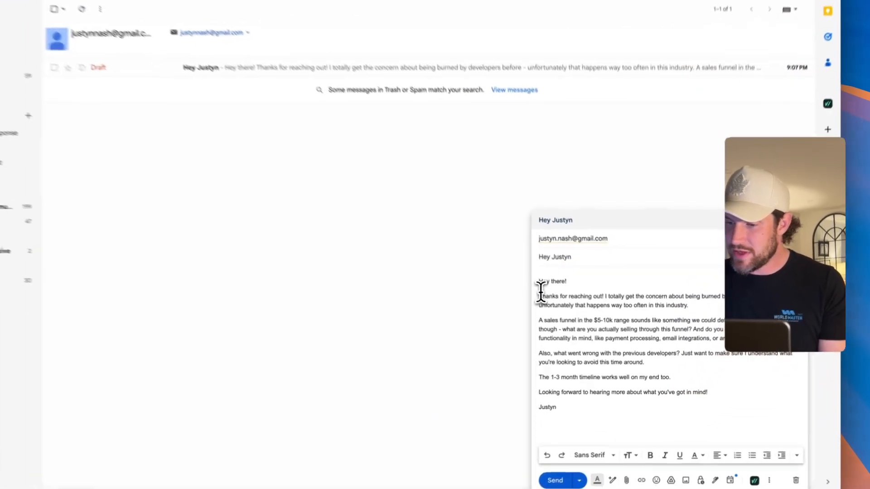
left_click_drag(572, 316, 706, 330)
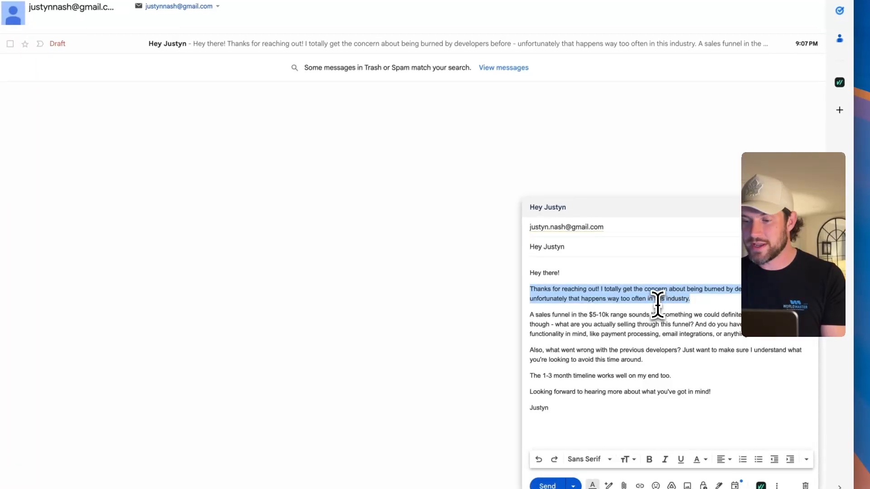
left_click(724, 304)
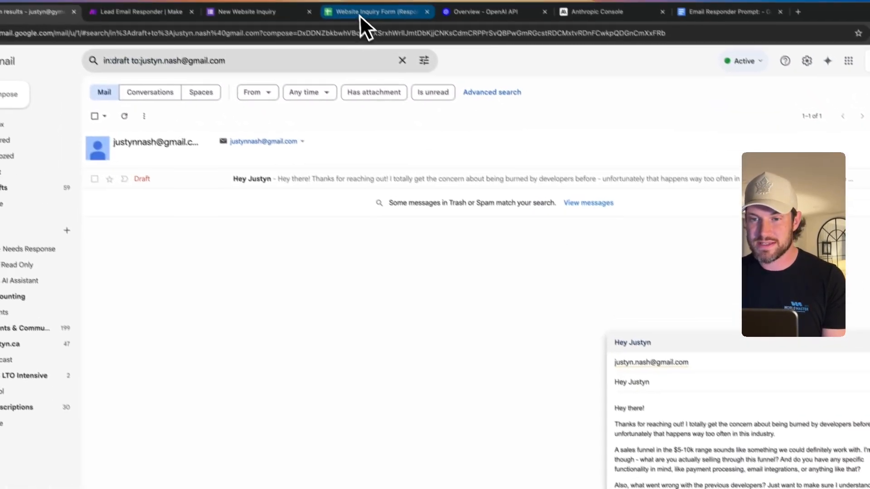
left_click(359, 15)
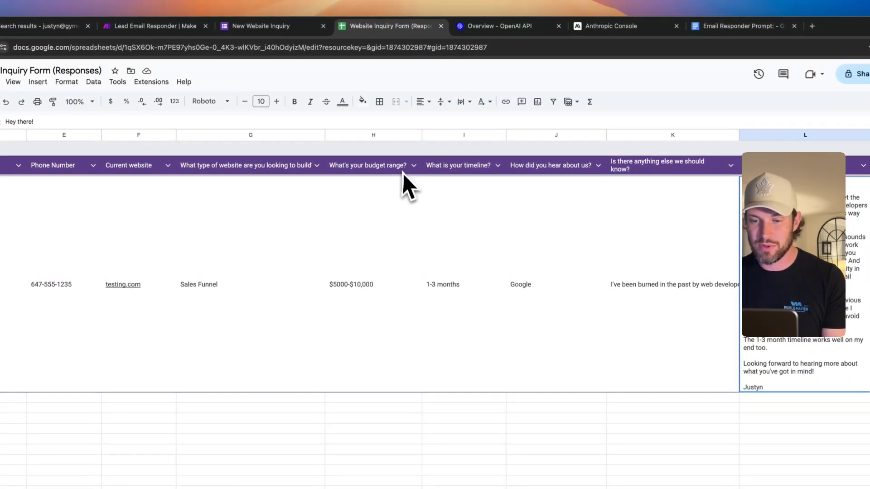
scroll(376, 251, "left", 5)
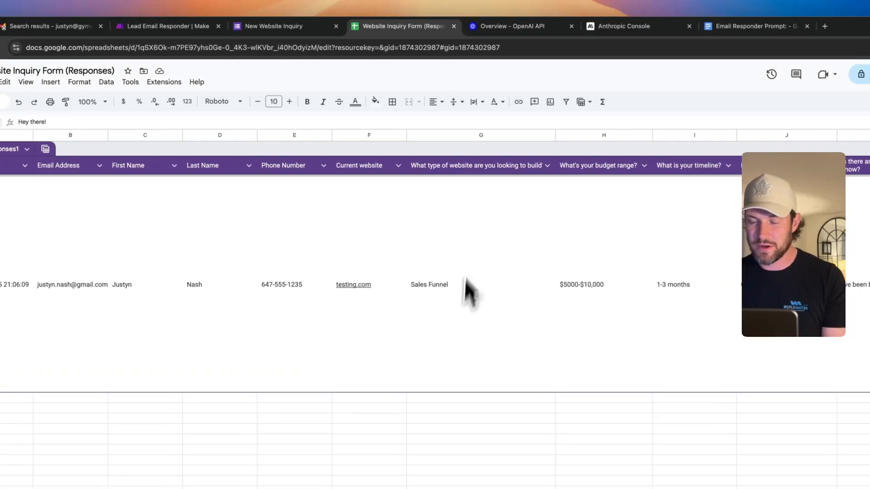
left_click(481, 168)
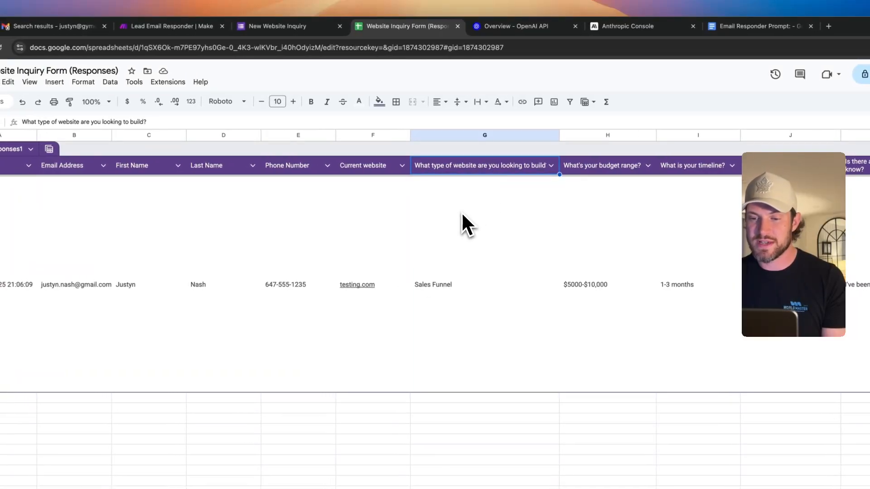
left_click(462, 285)
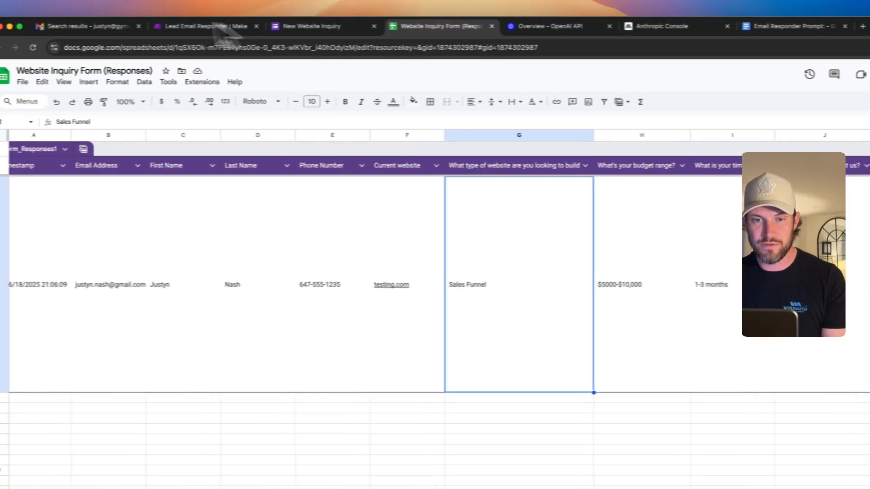
left_click(90, 26)
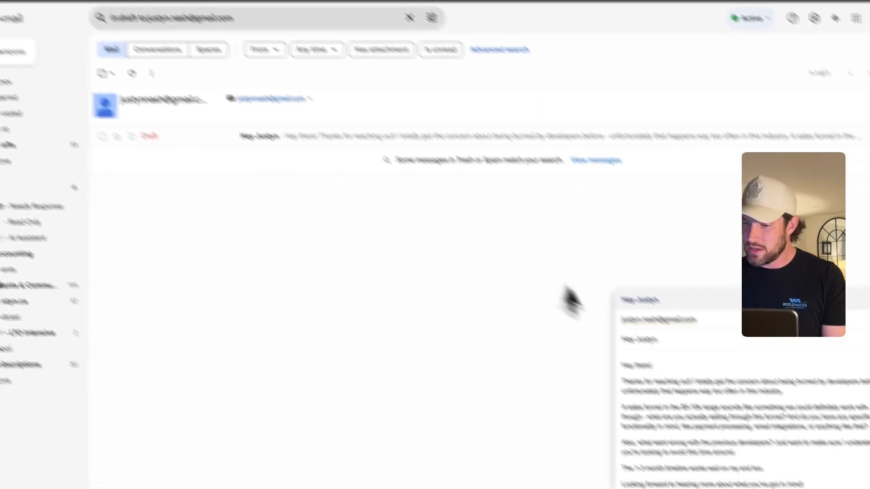
left_click_drag(589, 369, 689, 369)
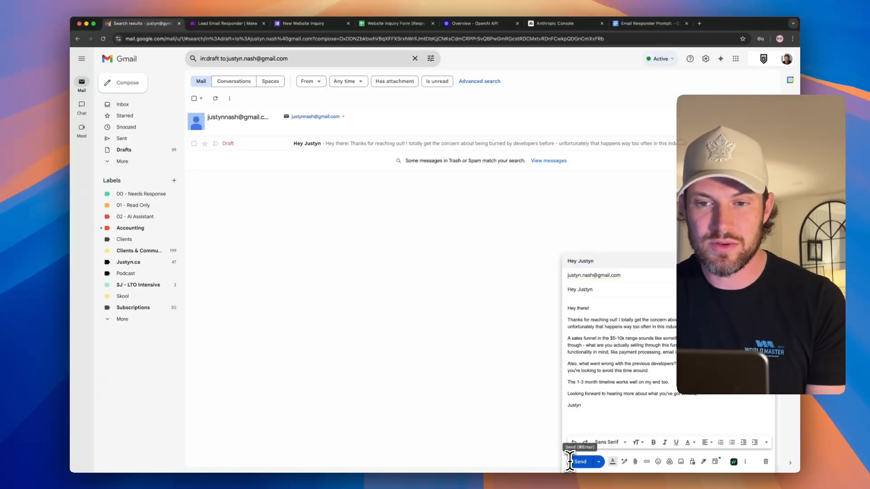
- Add a new module and search the app picker for 'form', then 'jotform'
left_click(226, 23)
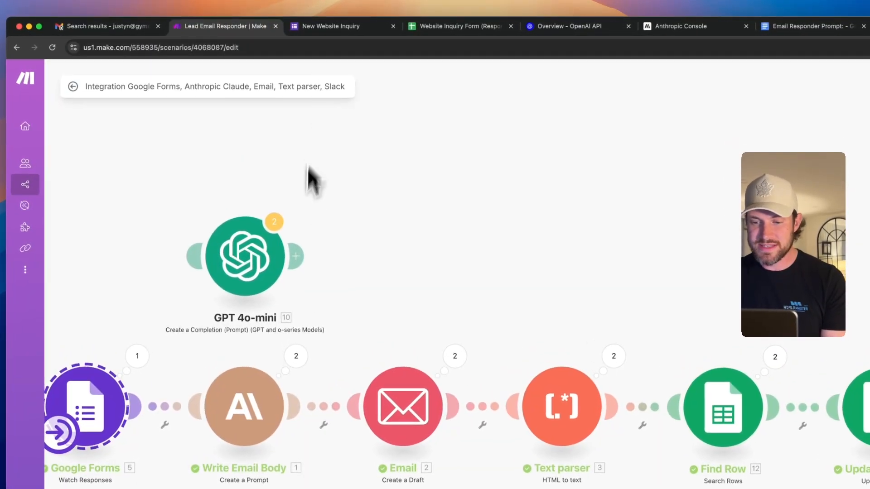
scroll(300, 222, "down", 3)
scroll(300, 222, "up", 2)
left_click_drag(425, 257, 521, 61)
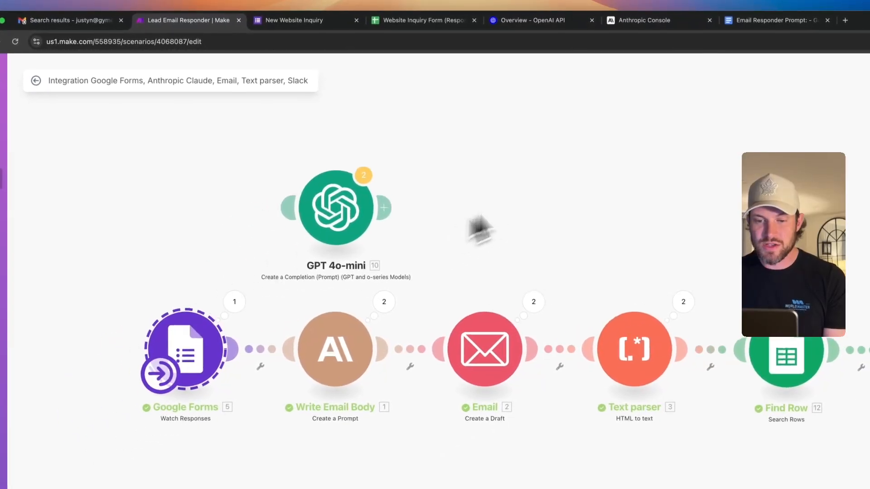
scroll(213, 194, "up", 2)
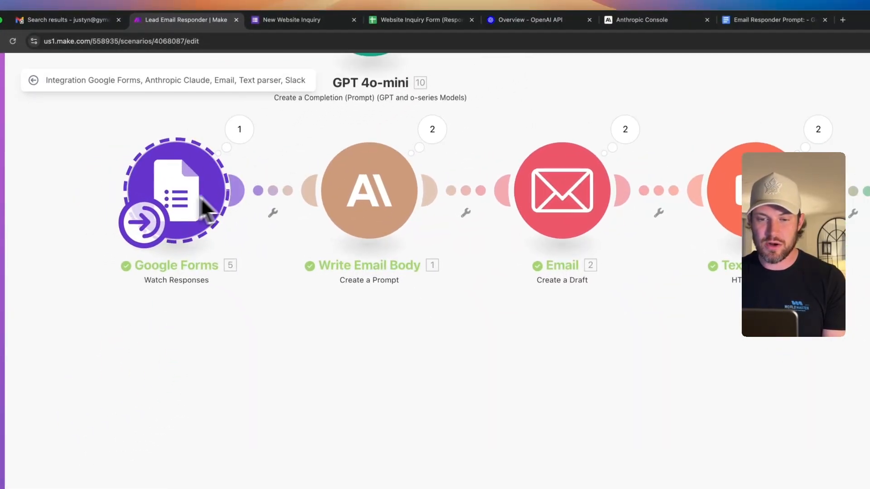
scroll(306, 218, "left", 5)
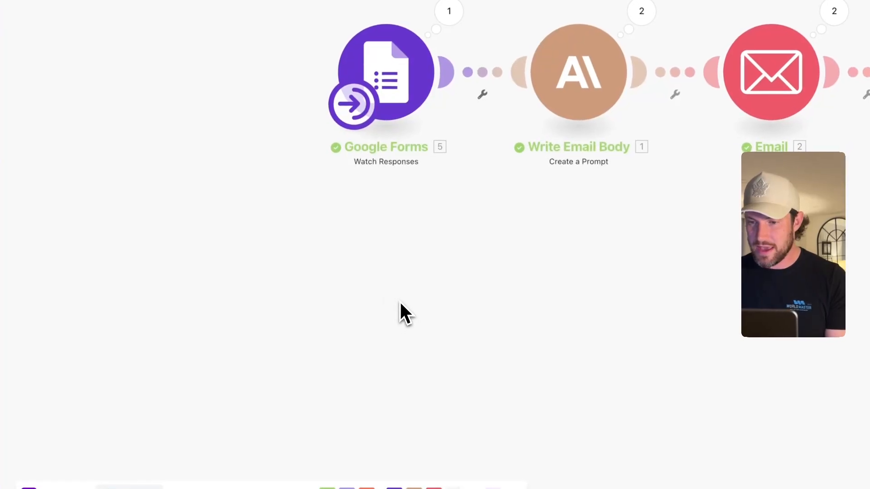
left_click(400, 303)
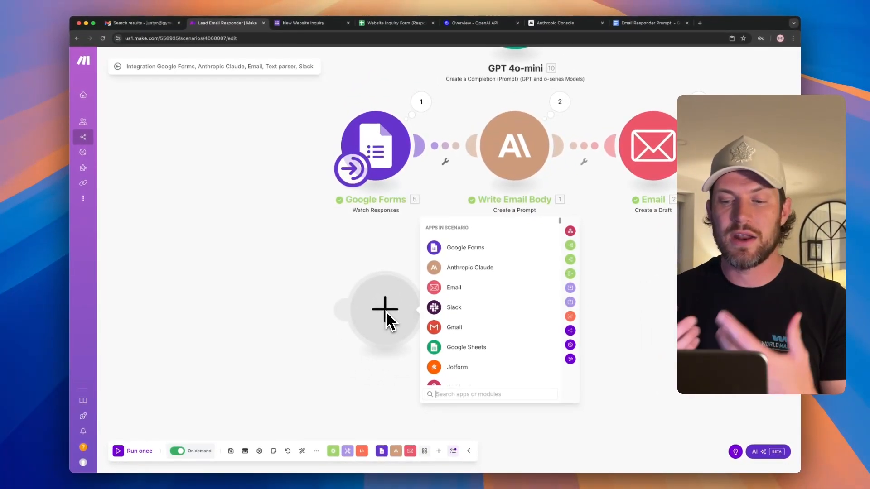
type("form")
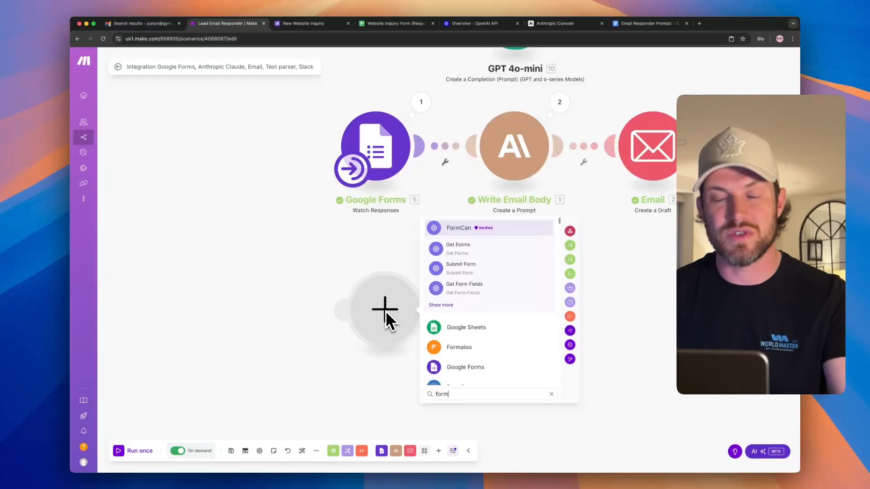
scroll(473, 311, "down", 5)
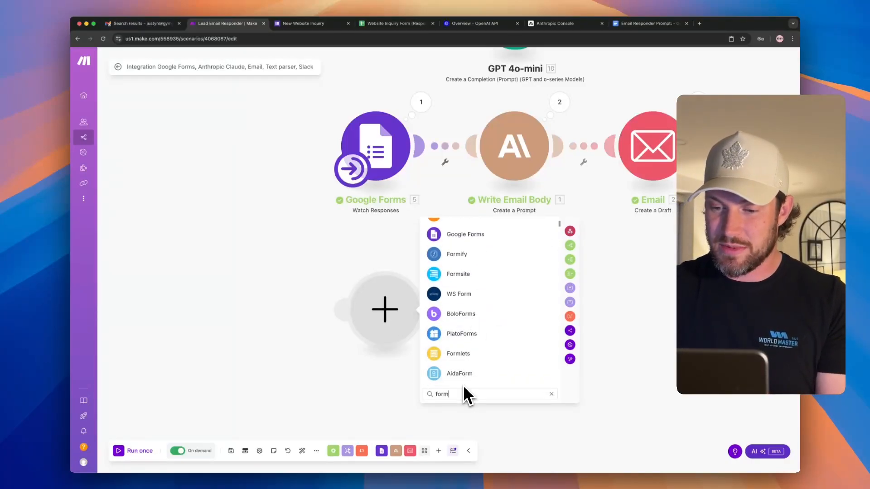
key("super+a")
type("jotform")
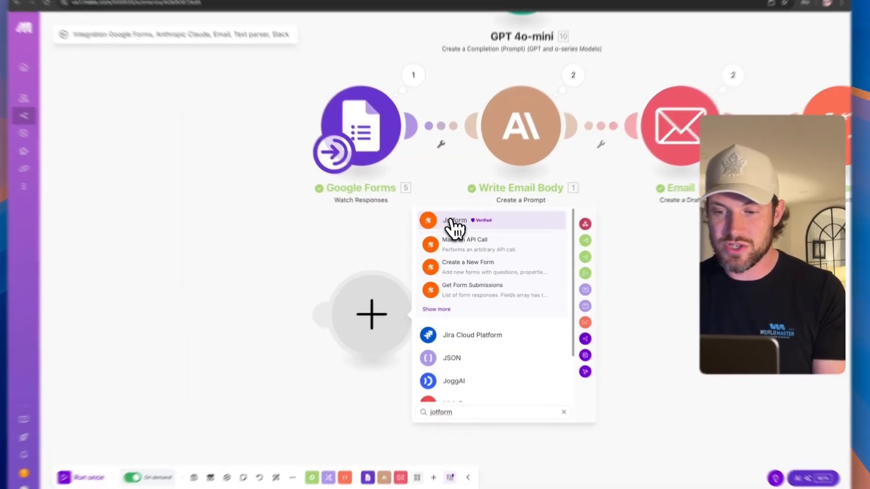
- Browse the Jotform app's list of modules
left_click(472, 233)
scroll(474, 306, "down", 2)
scroll(475, 314, "down", 1)
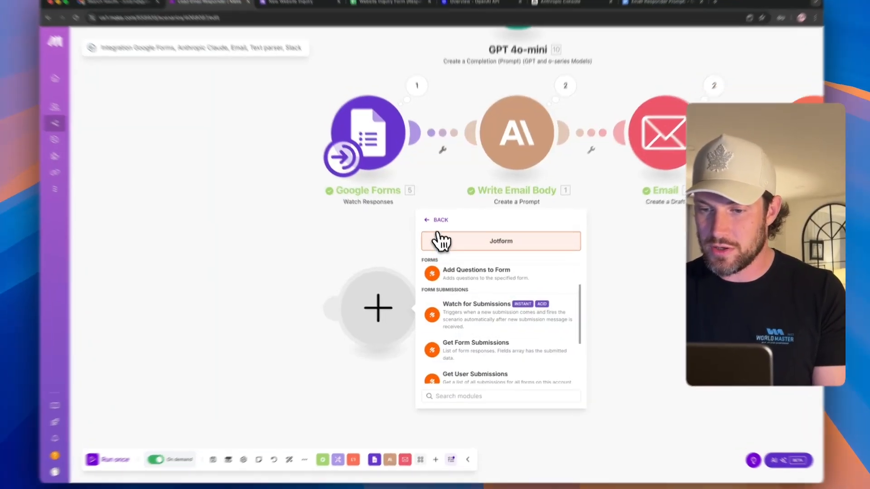
- Search 'type' and browse Typeform's modules down to Watch Responses
left_click(440, 227)
type("type")
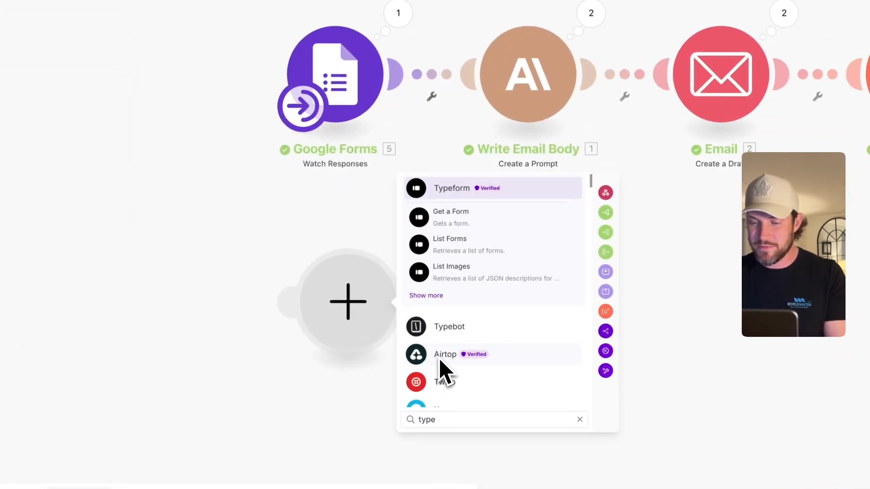
left_click(447, 198)
scroll(489, 304, "down", 3)
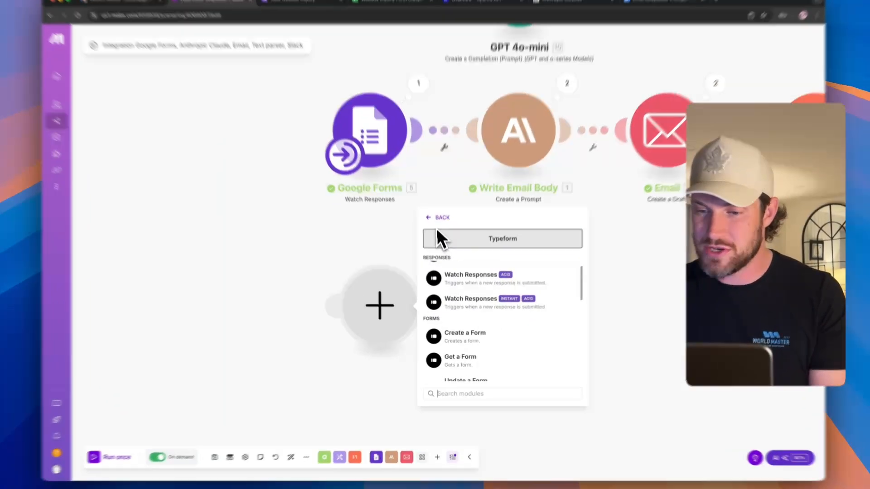
- Search 'form' and scroll through the full list of matching form apps
left_click(440, 227)
type("form")
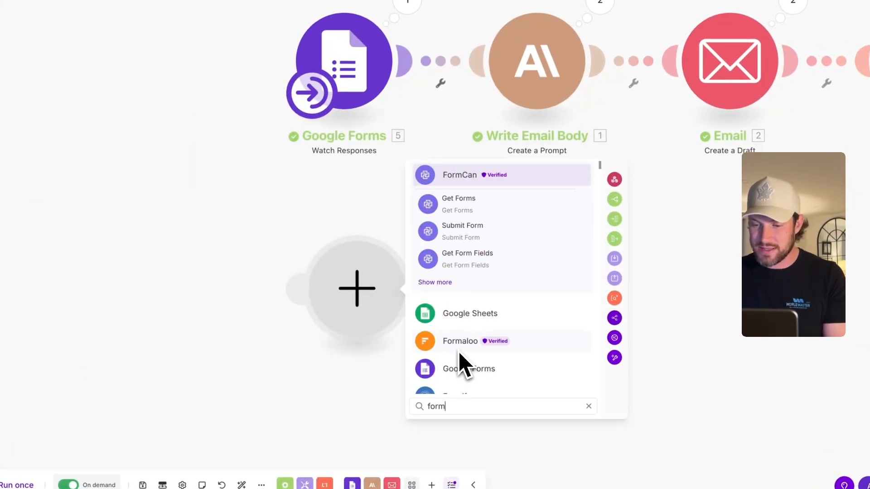
scroll(474, 387, "down", 8)
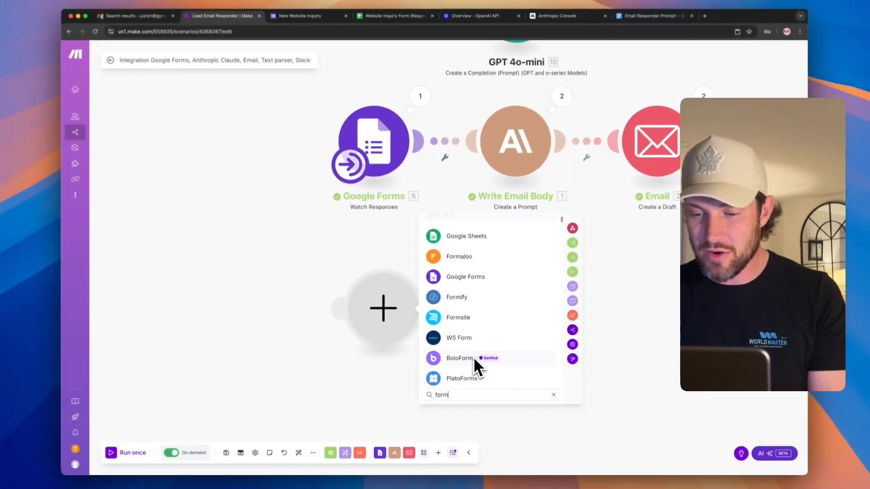
scroll(480, 327, "down", 4)
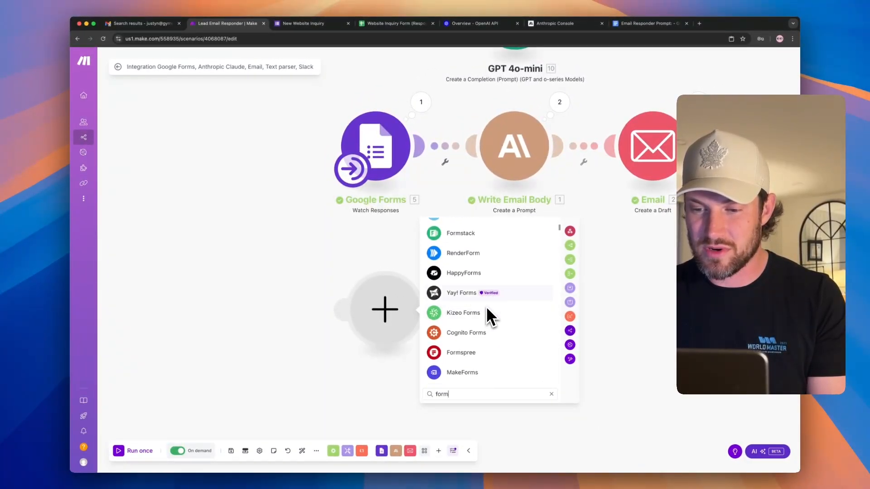
scroll(477, 290, "down", 2)
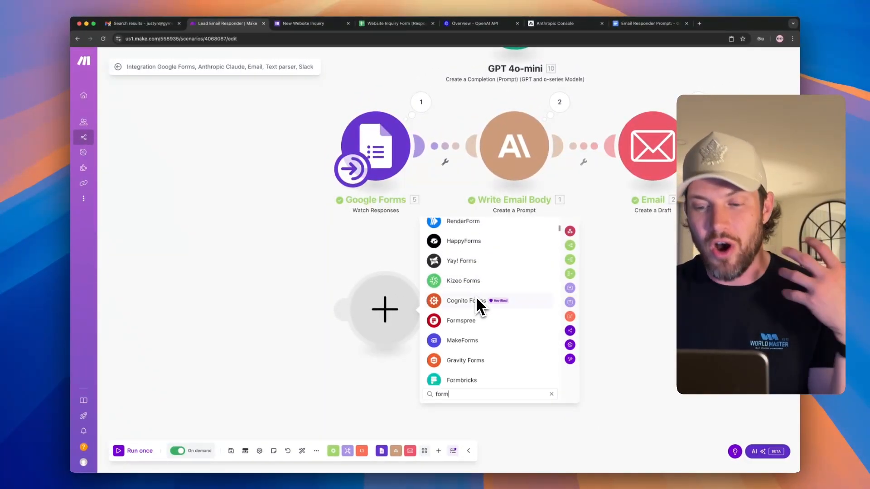
scroll(479, 307, "down", 3)
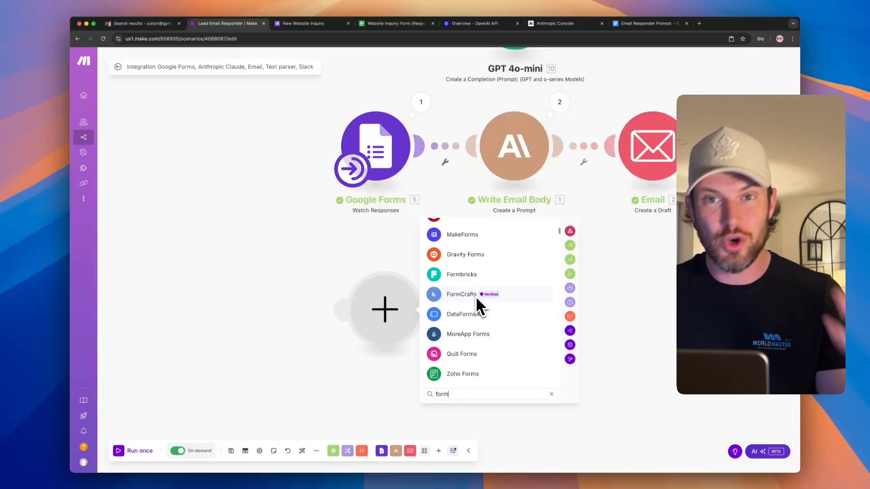
scroll(479, 307, "down", 4)
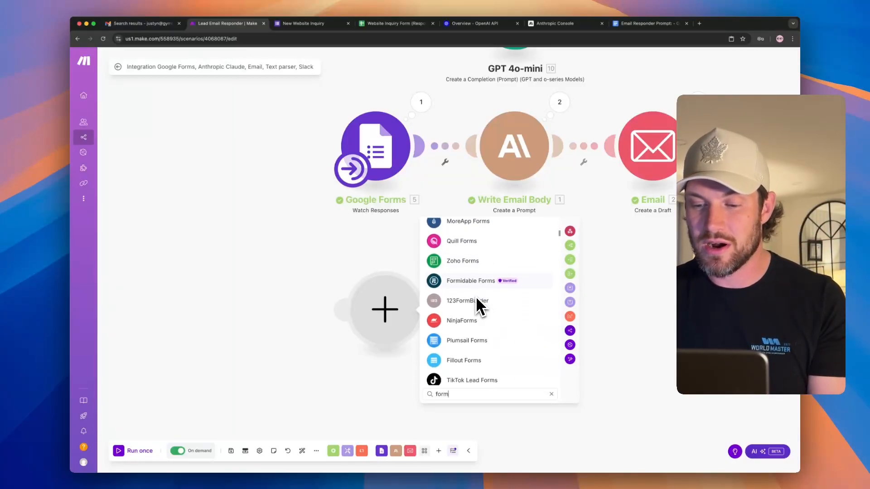
scroll(480, 349, "down", 3)
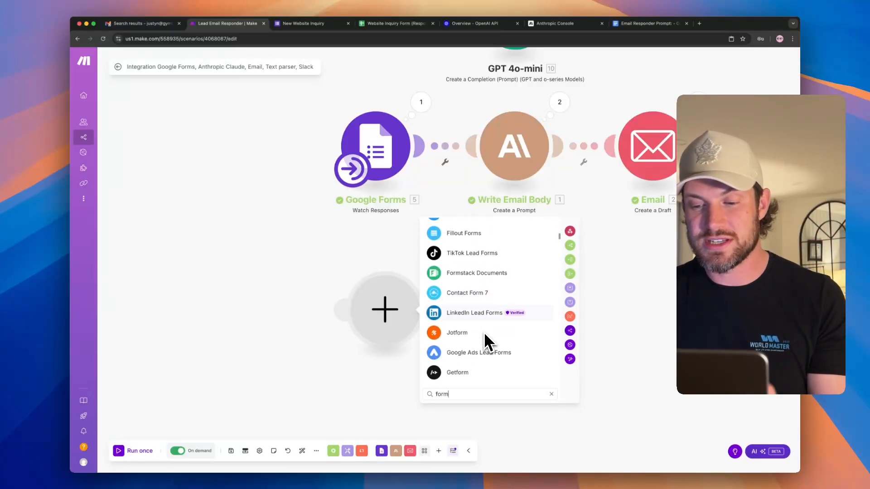
scroll(473, 296, "down", 2)
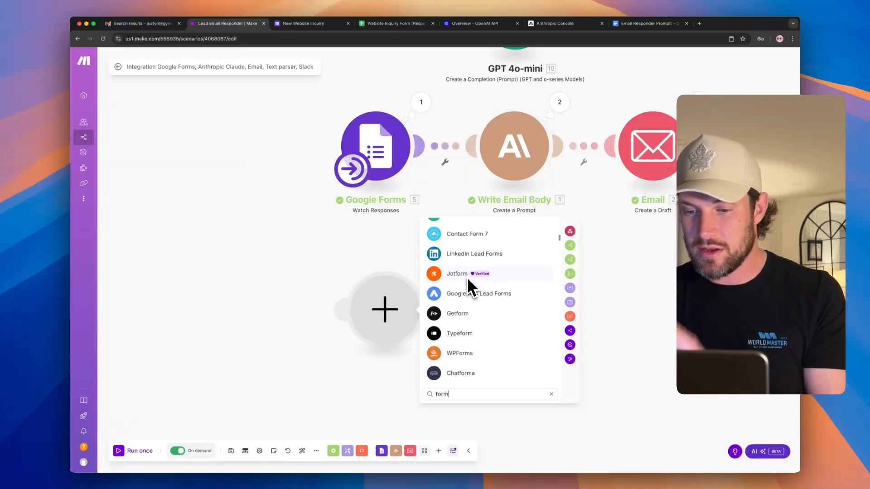
scroll(471, 337, "down", 4)
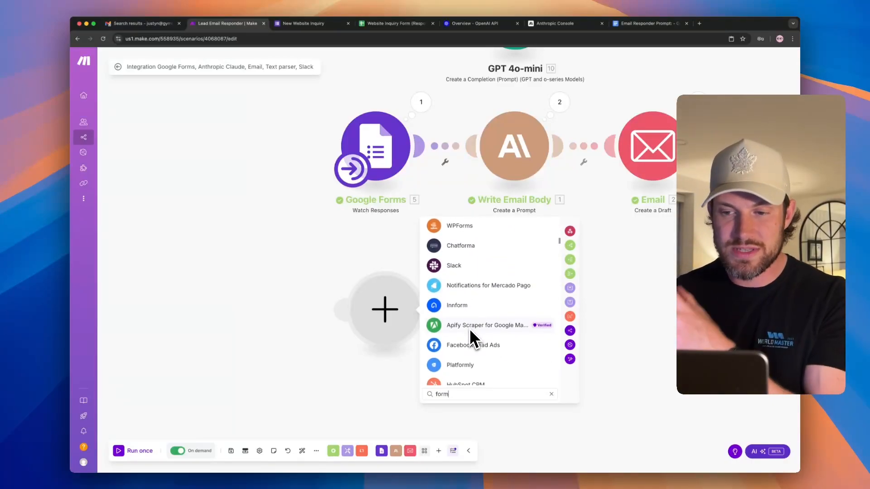
- Search 'jot' and browse the Jotform app's modules
double_click(453, 392)
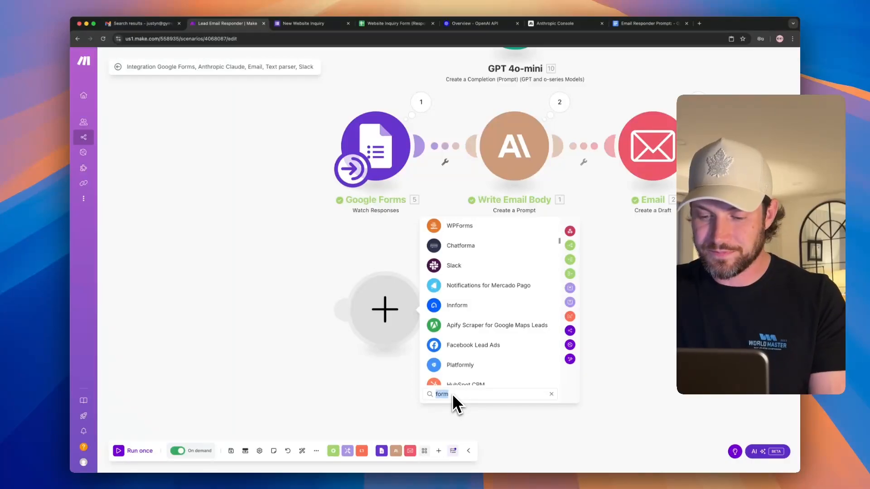
type("jot")
left_click(452, 232)
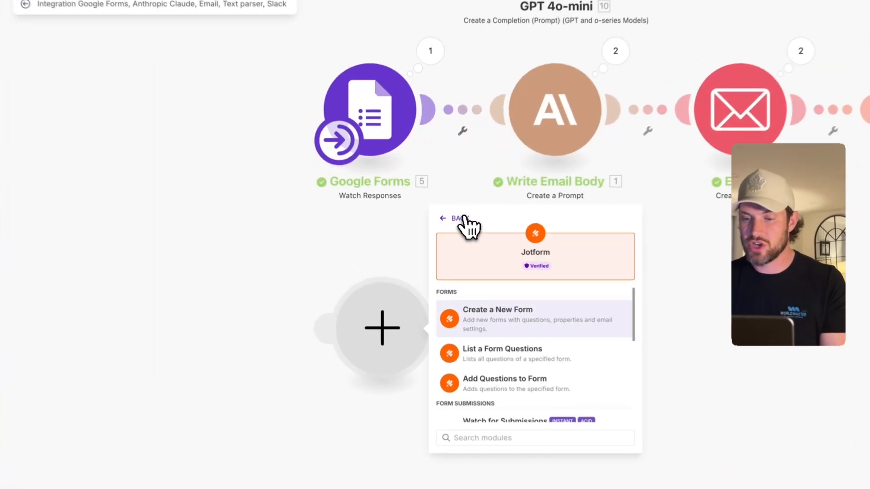
scroll(473, 349, "down", 3)
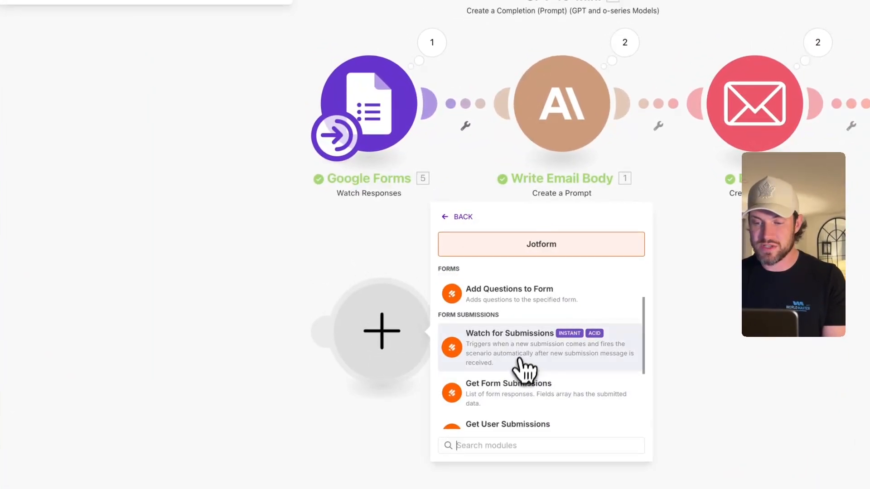
- Add Jotform Watch for Submissions, unlink Google Forms from Write Email Body, and make Jotform the trigger
left_click(520, 361)
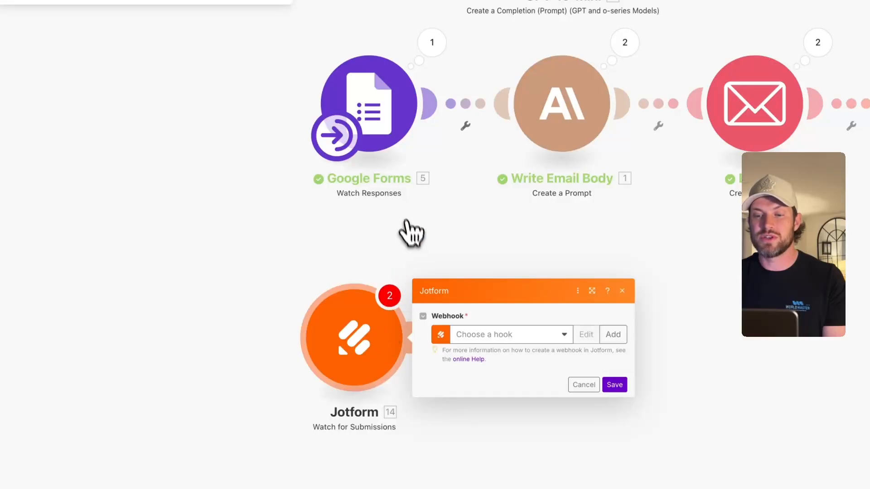
right_click(465, 109)
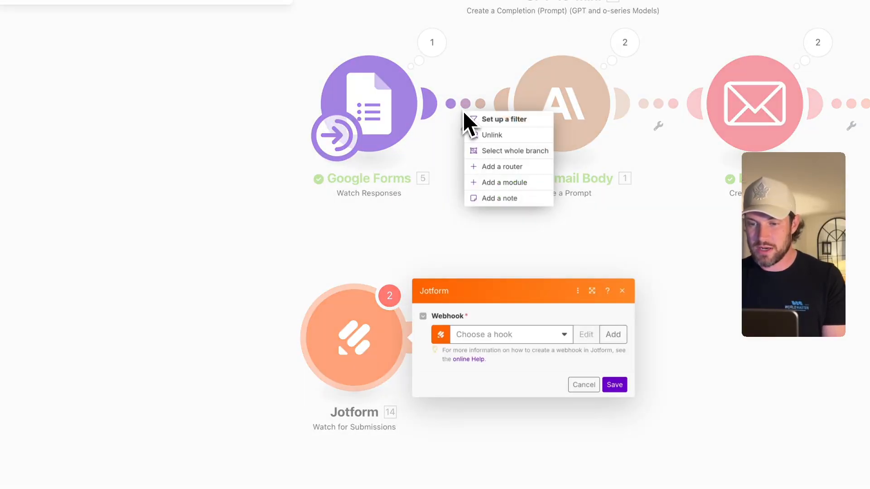
left_click(489, 134)
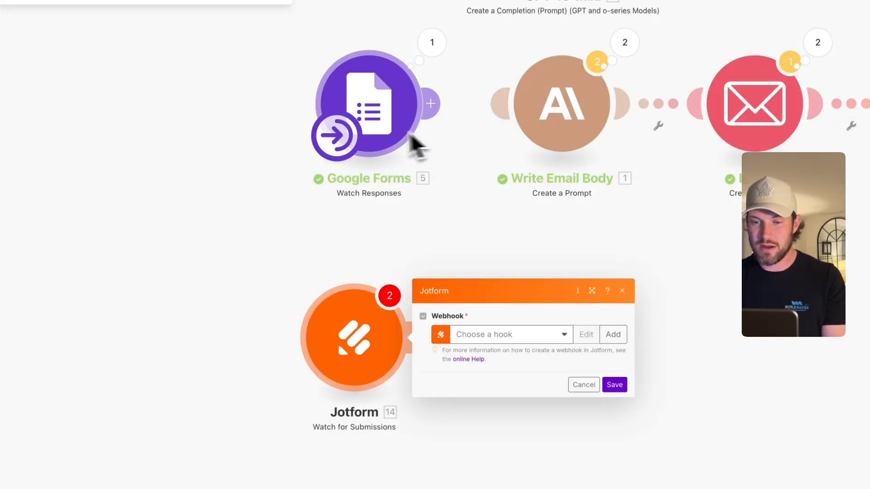
left_click_drag(336, 136, 303, 347)
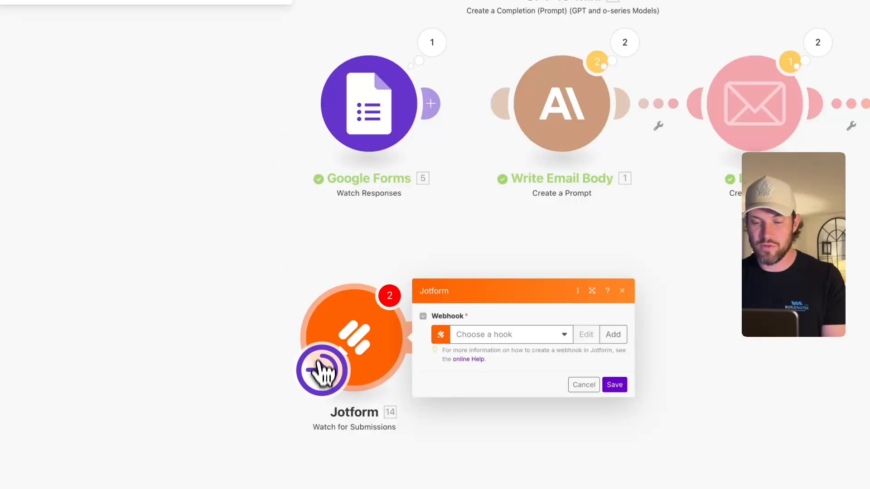
left_click_drag(328, 378, 330, 384)
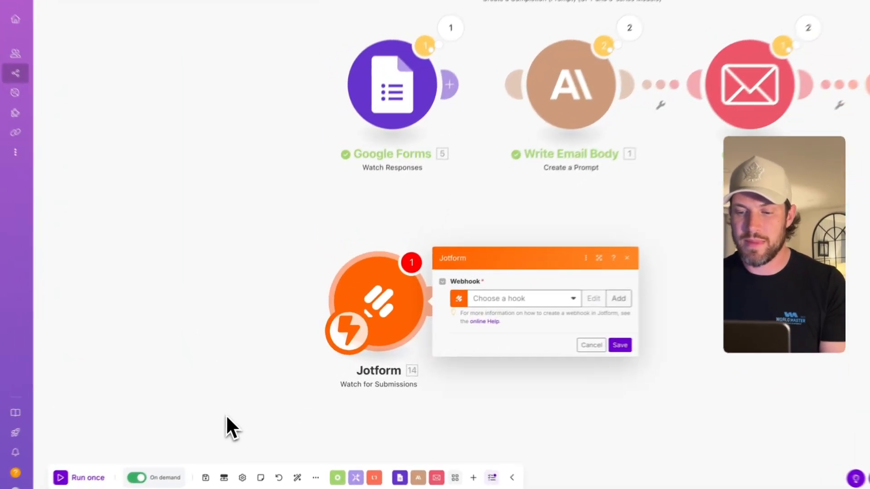
- Close the Jotform settings, link Jotform to Write Email Body, then unlink that connection
left_click(247, 403)
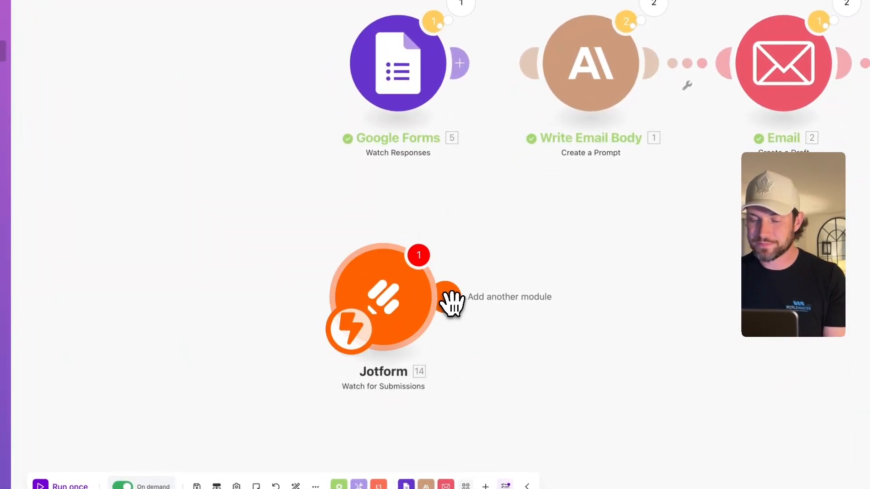
left_click_drag(452, 301, 522, 132)
left_click_drag(456, 184, 462, 116)
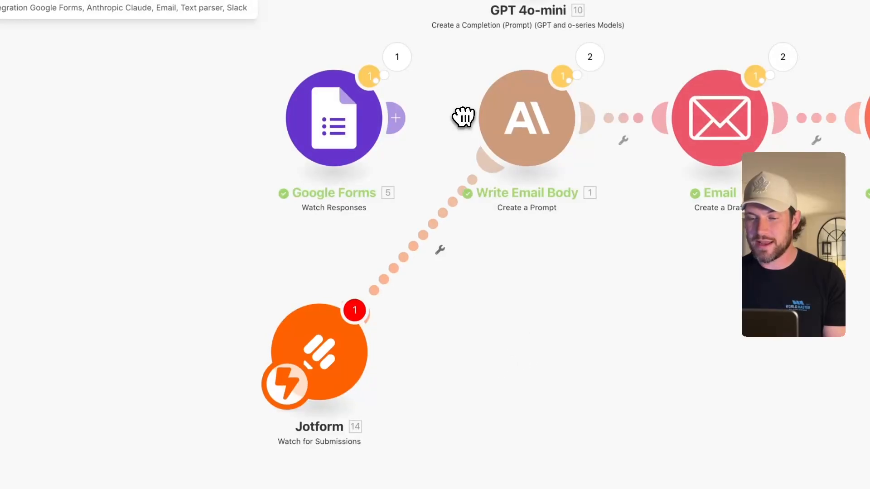
scroll(643, 351, "down", 5)
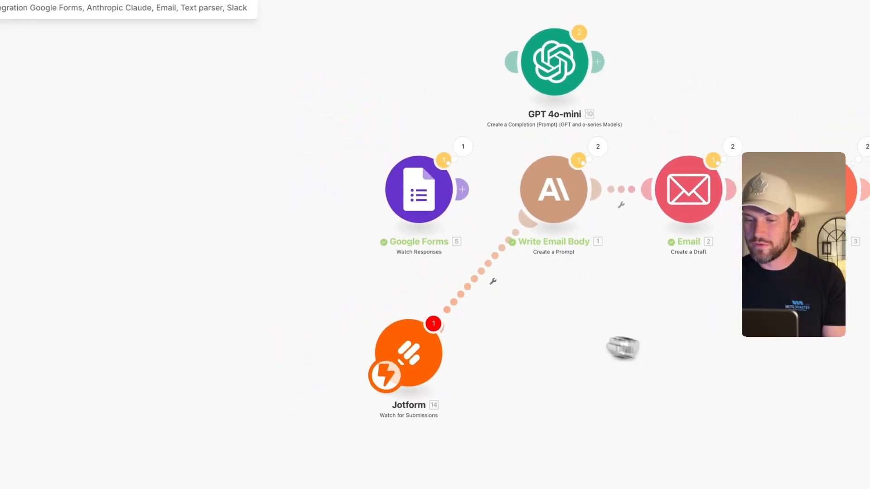
left_click_drag(402, 353, 417, 338)
scroll(546, 330, "right", 4)
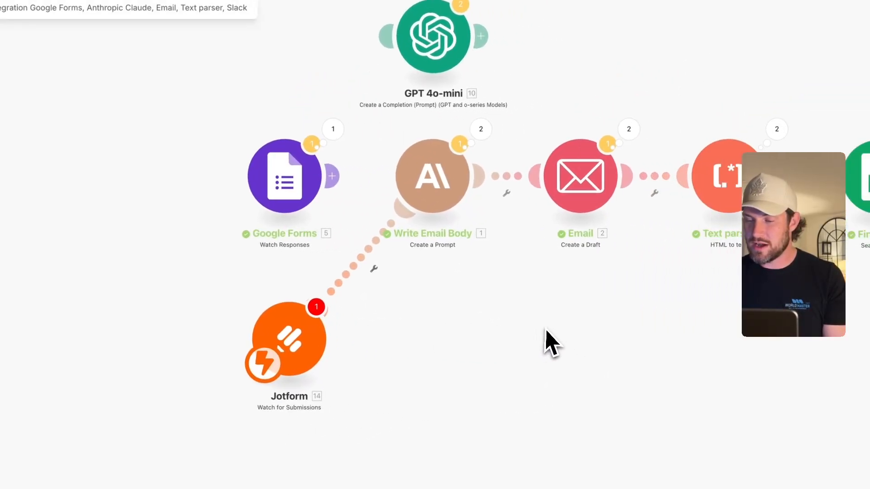
scroll(548, 343, "down", 2)
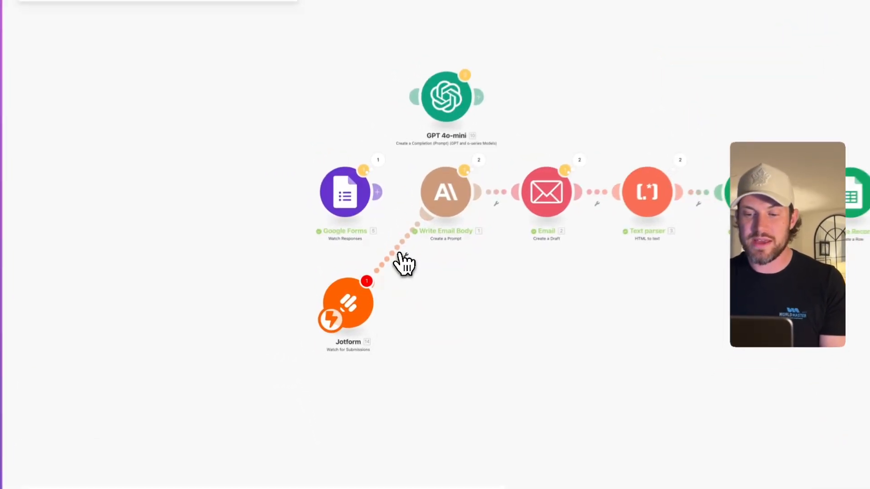
left_click(401, 254)
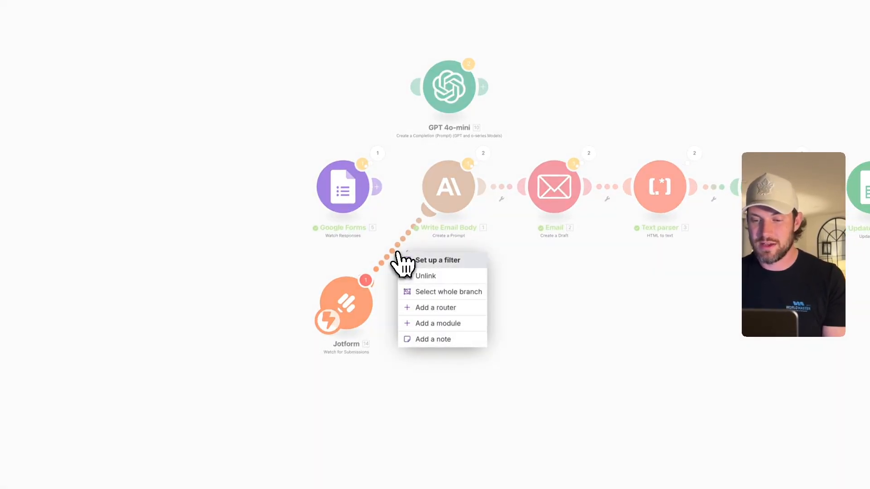
left_click(407, 275)
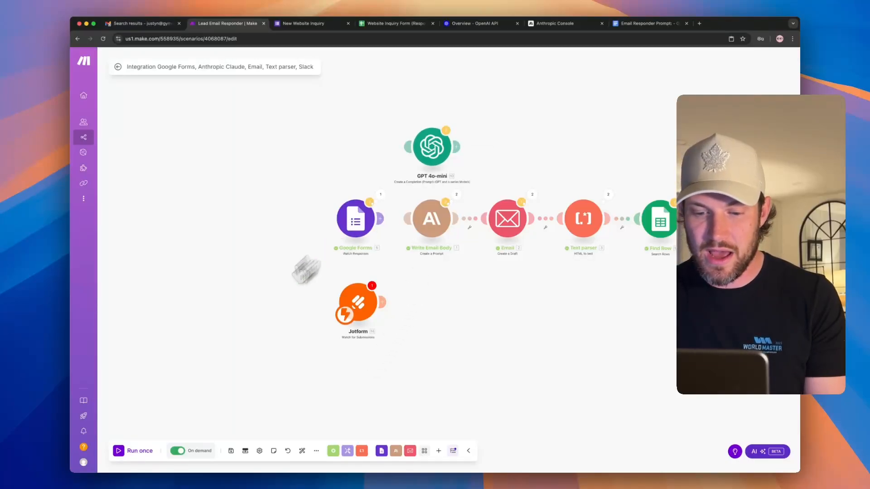
- Move the trigger back to Google Forms and delete the Jotform module
left_click(316, 451)
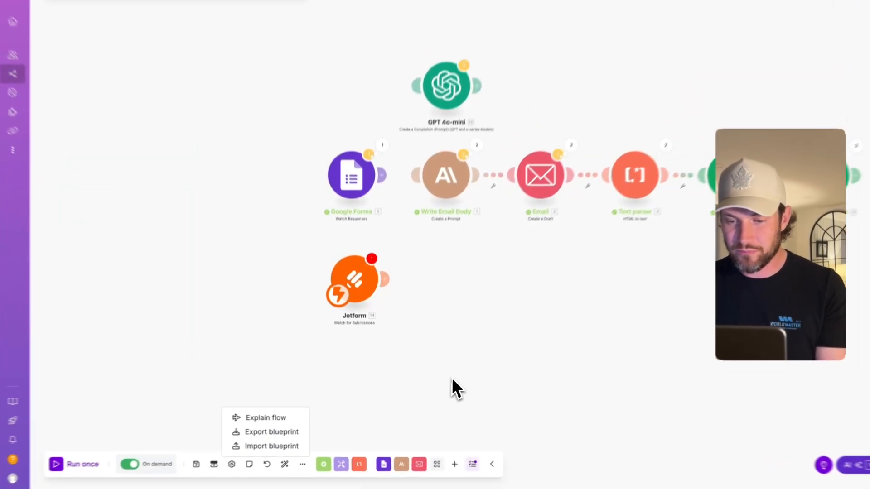
left_click_drag(419, 335, 342, 311)
left_click_drag(330, 278, 334, 166)
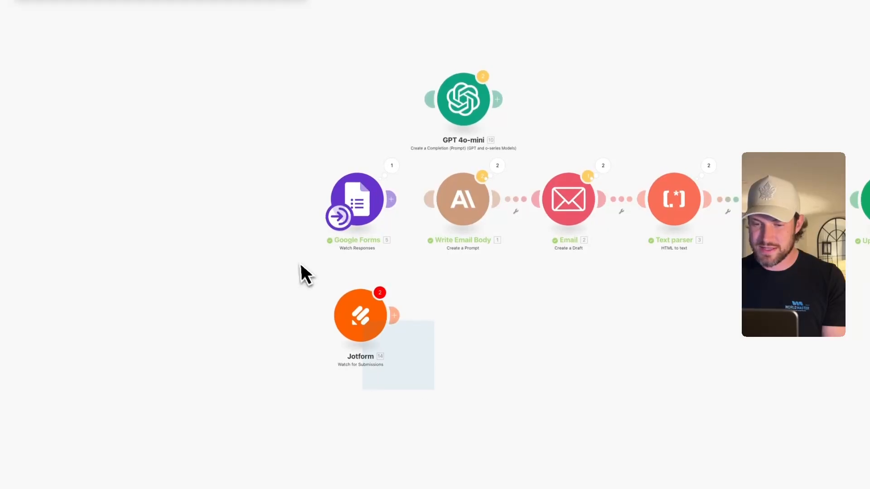
key("Delete")
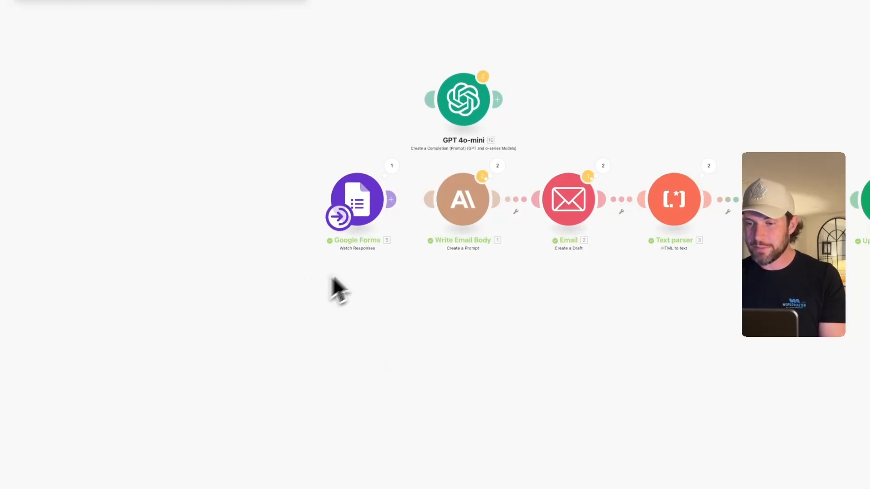
- Connect the Google Forms trigger to the Write Email Body module
scroll(404, 303, "up", 5)
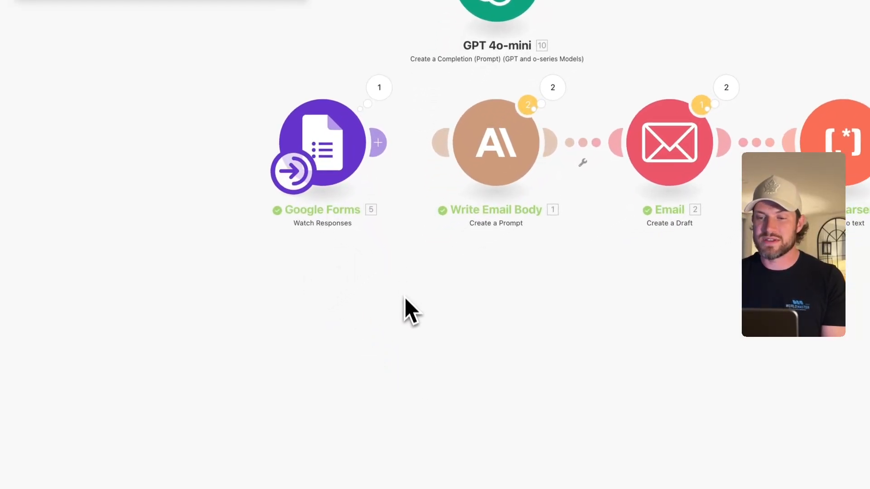
left_click_drag(370, 147, 429, 147)
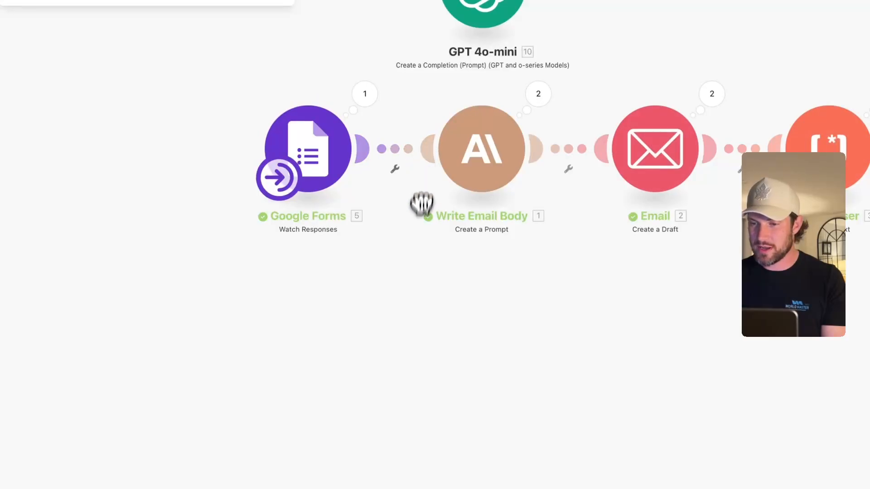
scroll(421, 236, "down", 2)
scroll(420, 237, "down", 3)
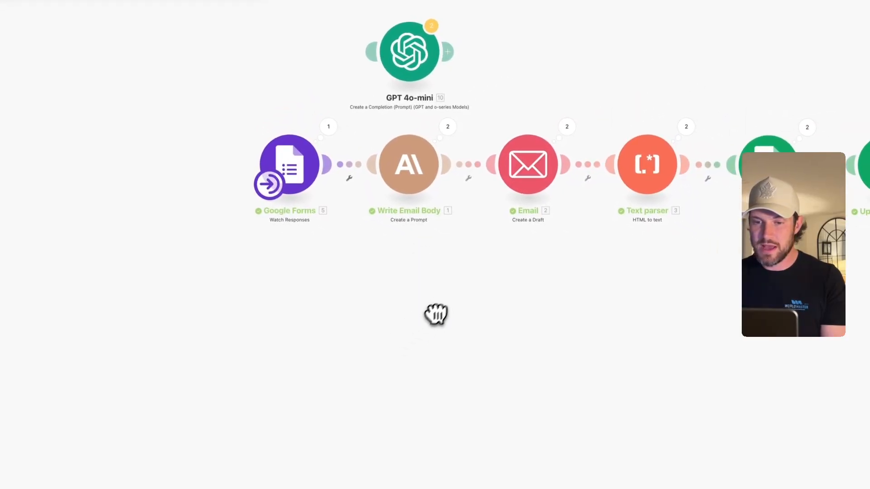
scroll(428, 321, "up", 1)
scroll(423, 329, "up", 2)
scroll(421, 296, "down", 2)
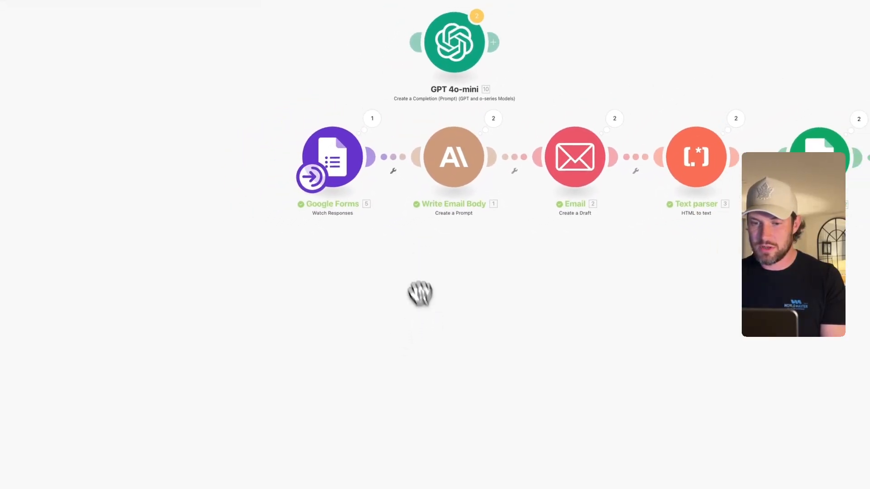
- Add a Google Forms Watch Responses module and shift it slightly right on the canvas
left_click(316, 337)
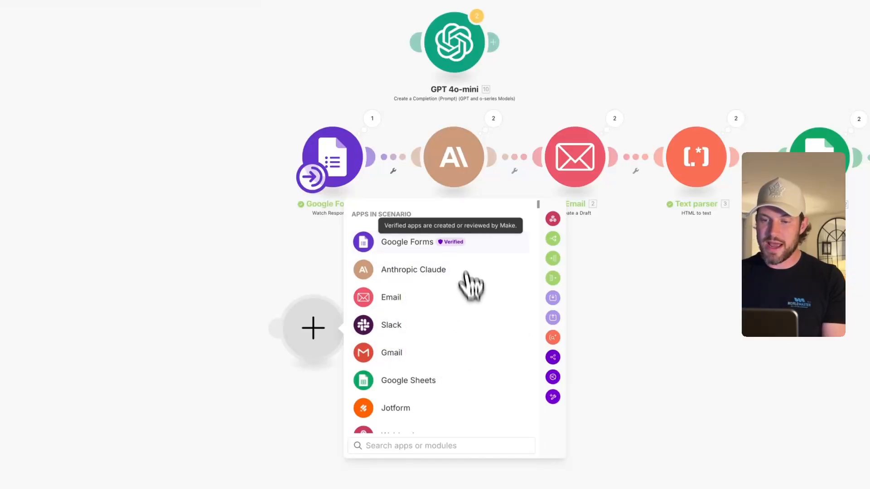
left_click(424, 246)
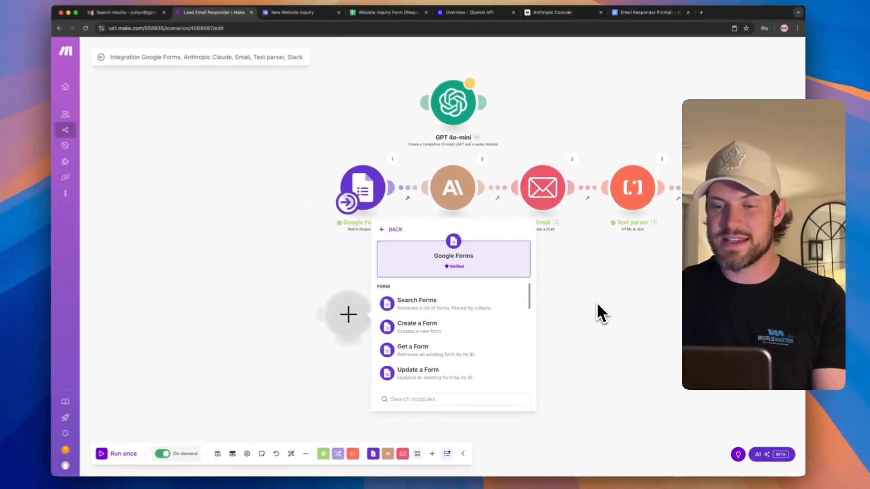
scroll(428, 281, "down", 1)
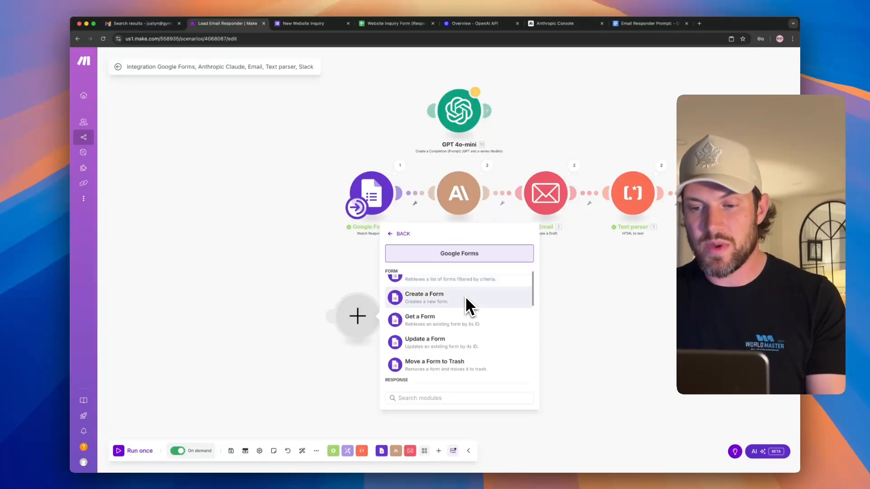
scroll(466, 294, "down", 1)
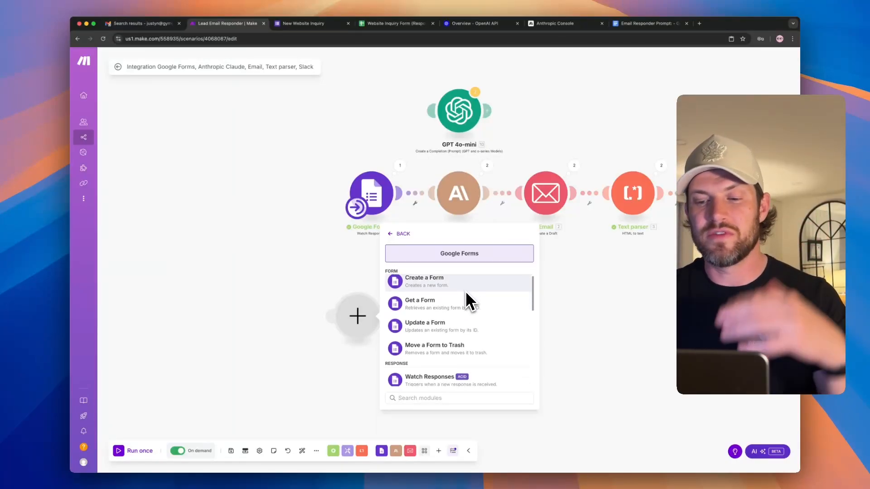
scroll(465, 291, "down", 2)
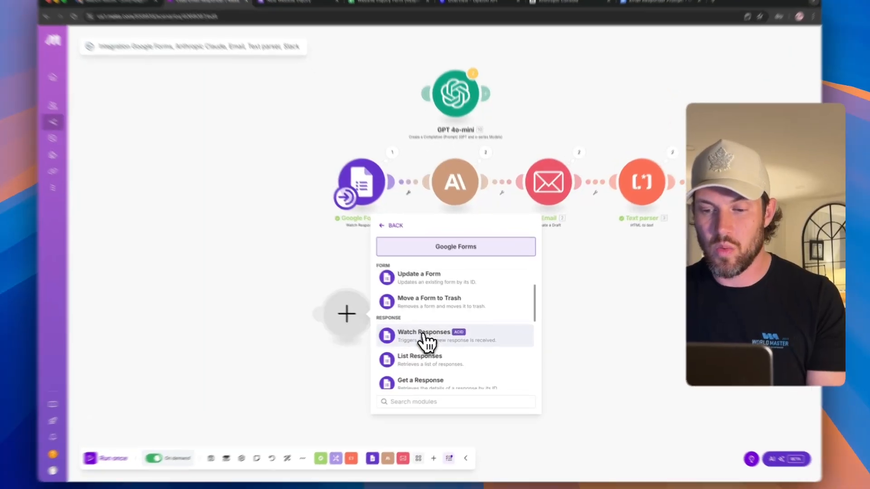
left_click(436, 337)
left_click_drag(309, 317, 334, 323)
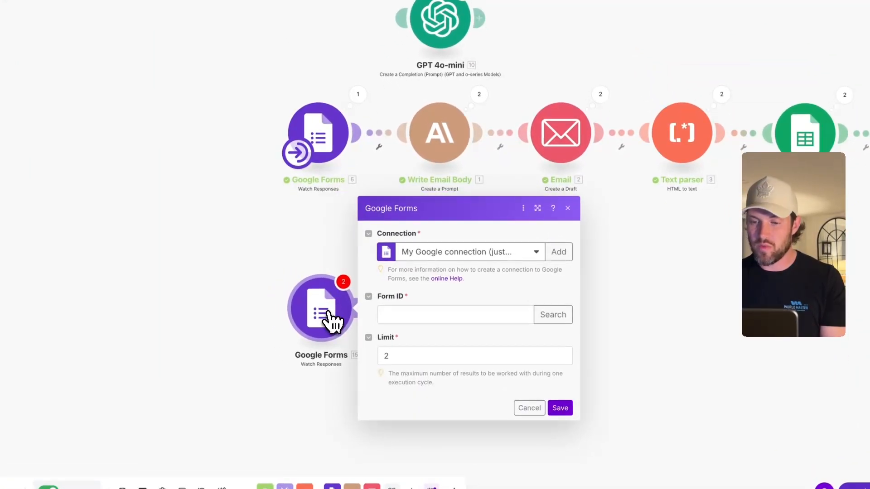
left_click(525, 262)
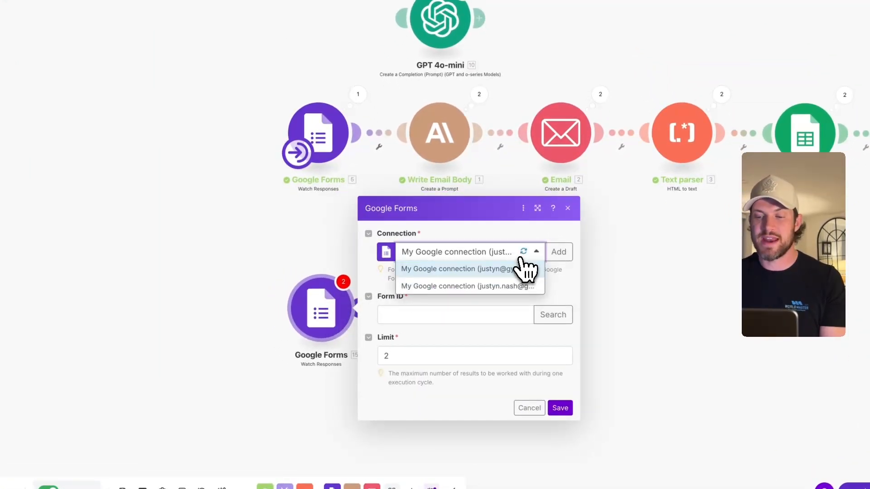
left_click(484, 245)
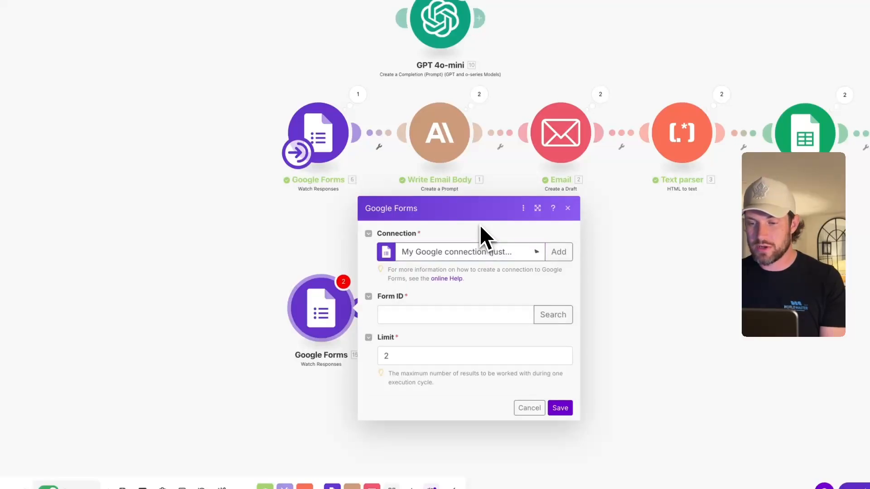
left_click(561, 257)
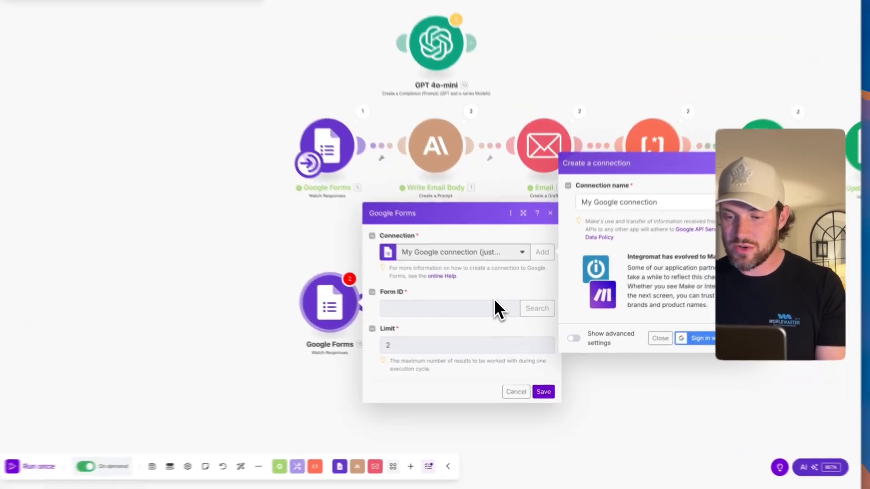
left_click(639, 347)
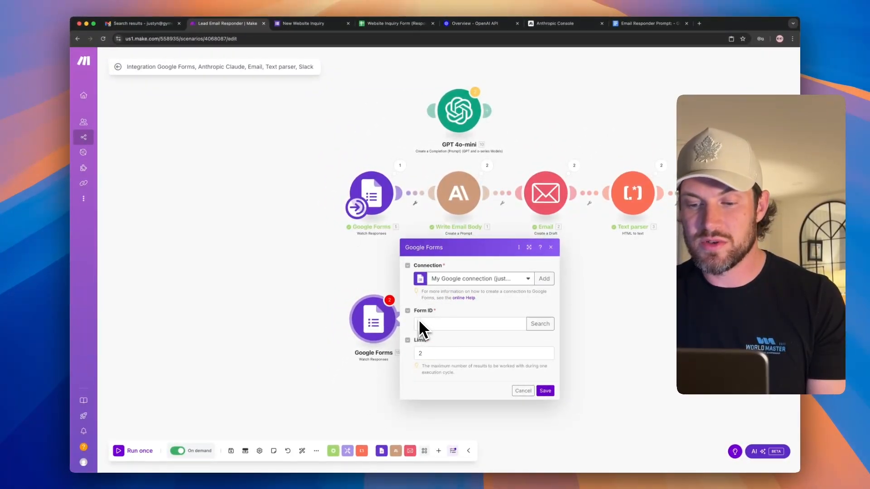
left_click(526, 324)
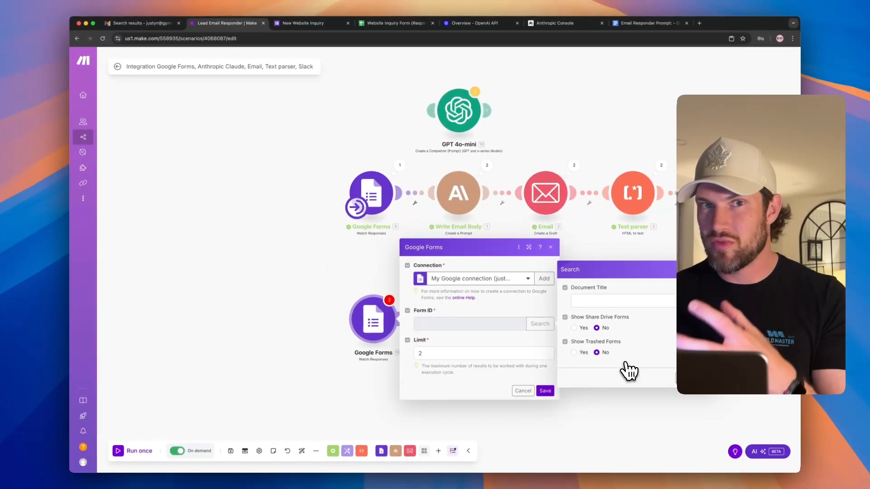
left_click(678, 377)
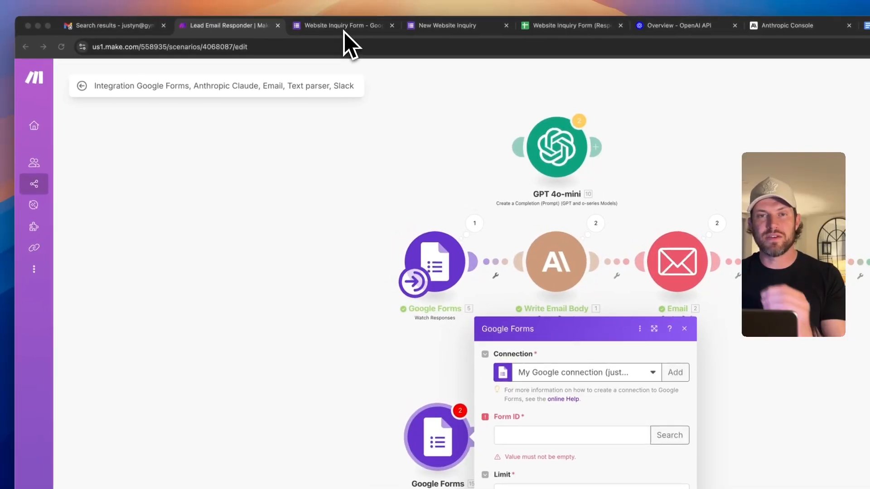
- Copy the New Website Inquiry form's ID from its Google Forms address, then go back to Make
left_click(346, 30)
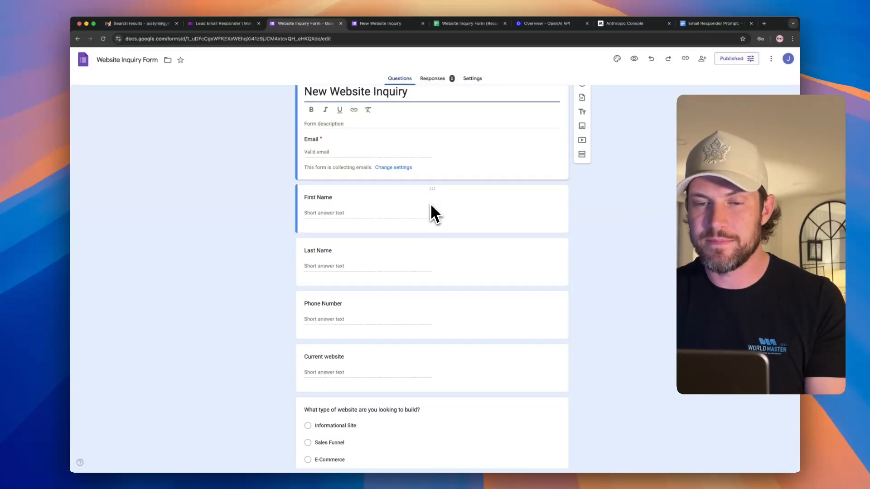
left_click(277, 39)
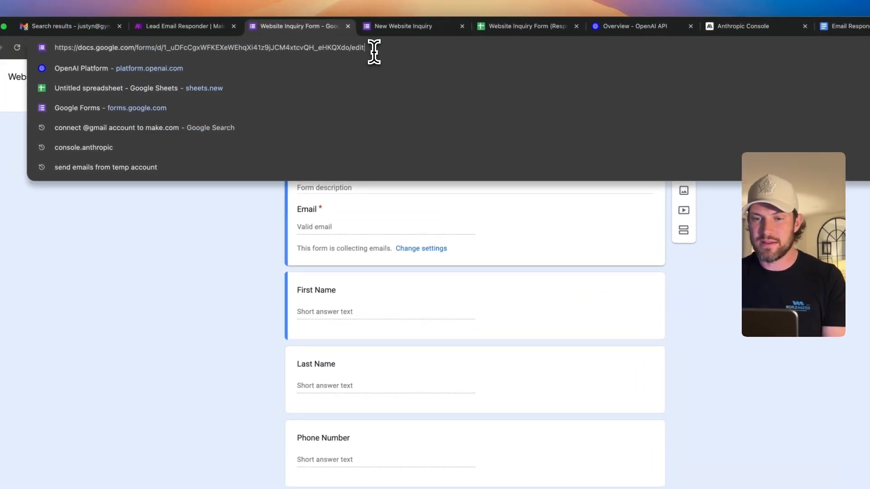
double_click(365, 52)
key("BackSpace")
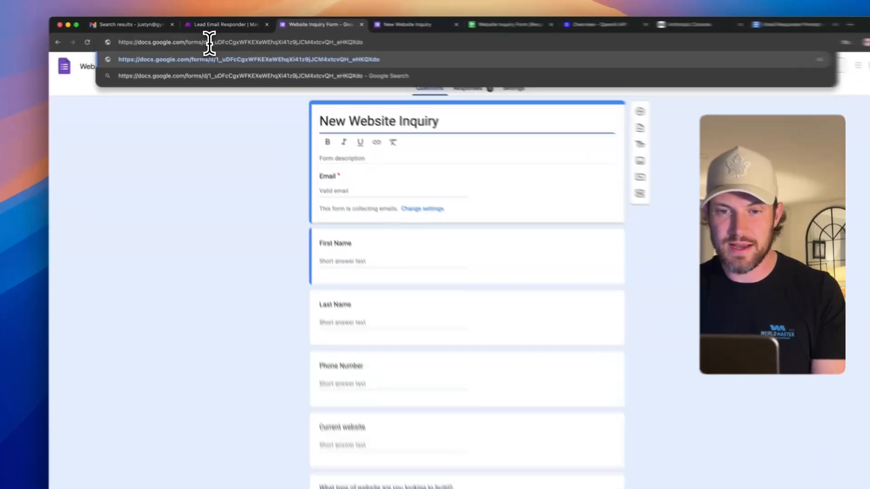
double_click(221, 39)
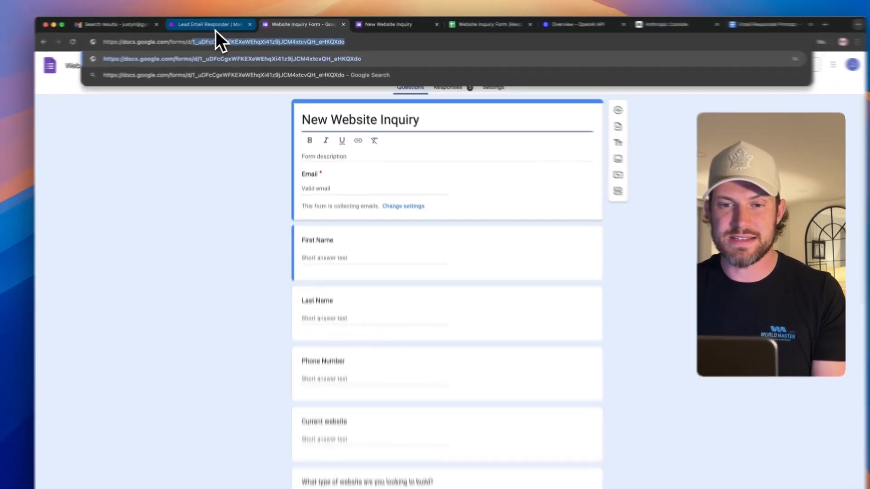
left_click(217, 23)
- Paste the form ID into the Google Forms module, set Limit to 10, and start 'From now on'
left_click(454, 381)
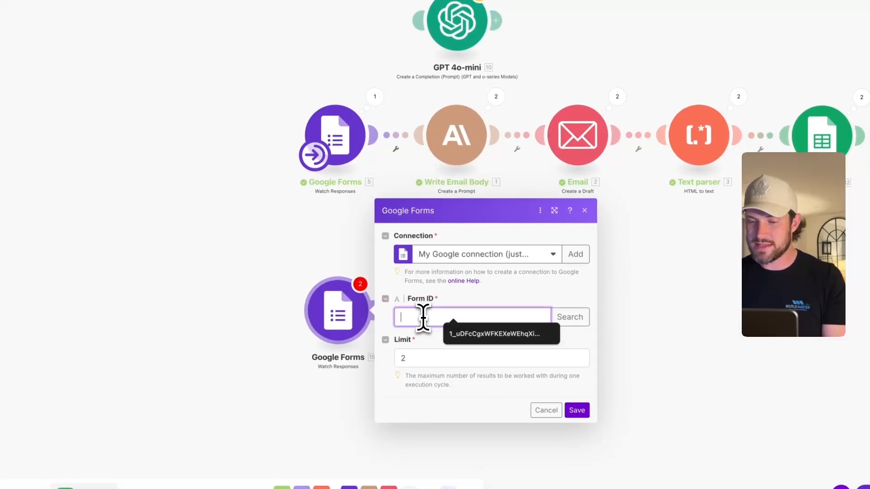
key("ctrl+v")
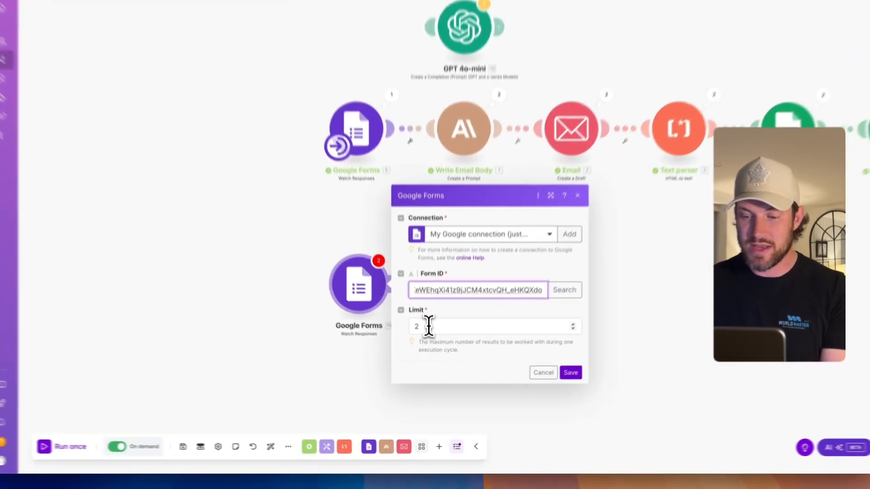
double_click(429, 354)
type("10")
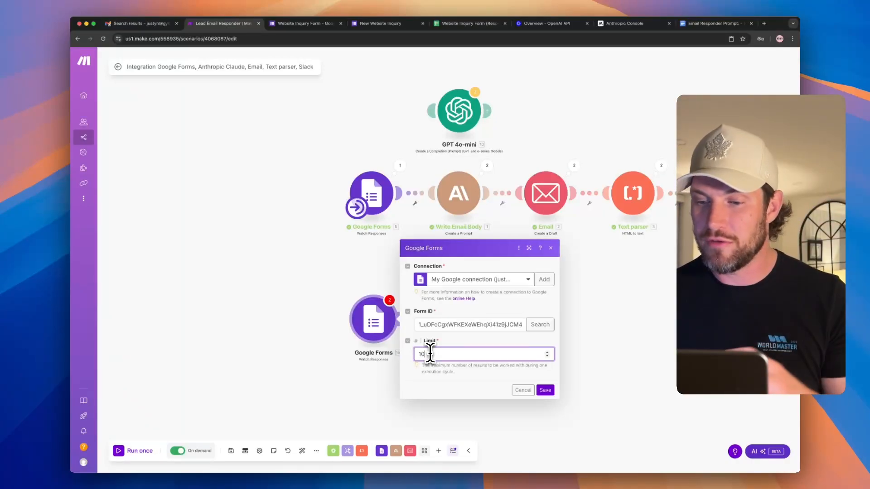
left_click(546, 391)
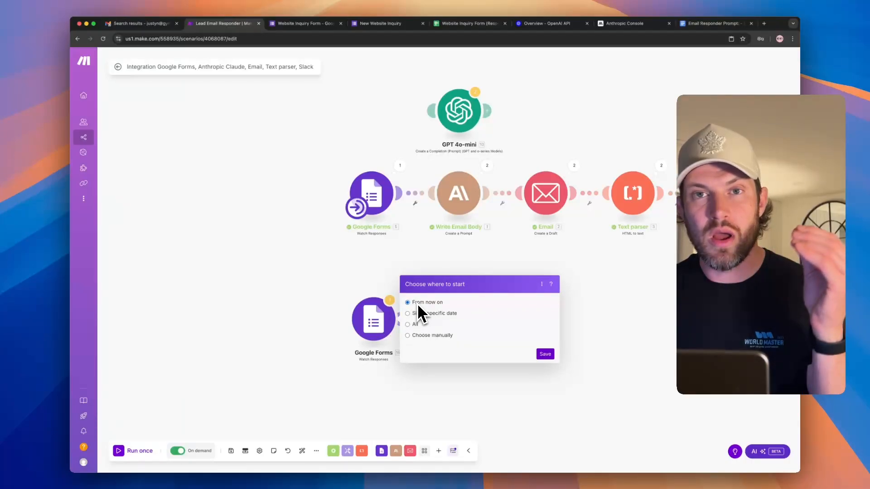
left_click(545, 354)
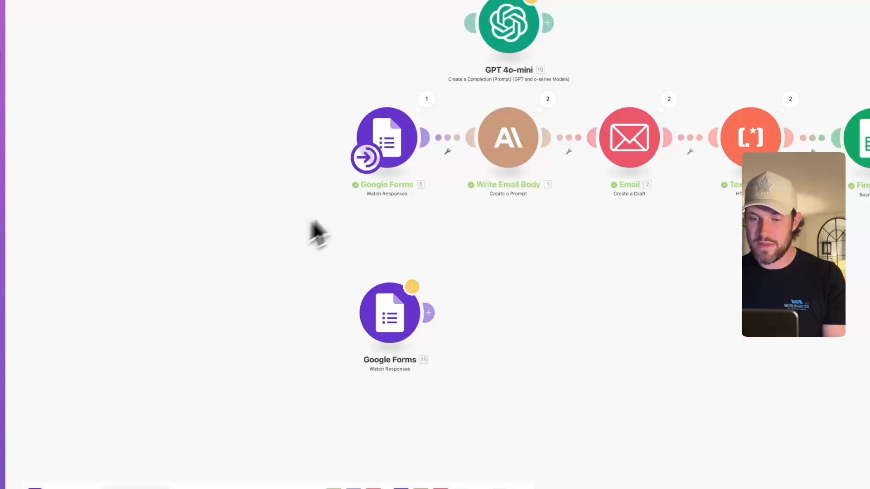
- Make the new Google Forms module the trigger and save its schedule as 'On demand'
left_click_drag(366, 158, 369, 333)
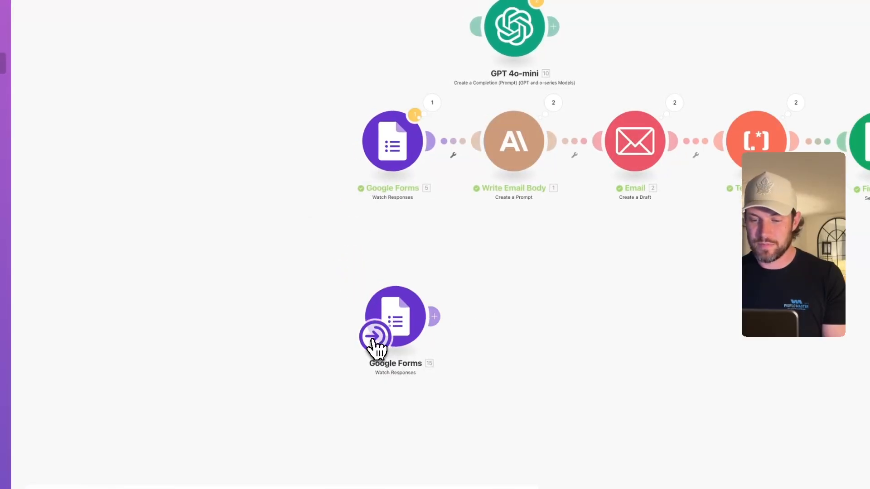
left_click(375, 338)
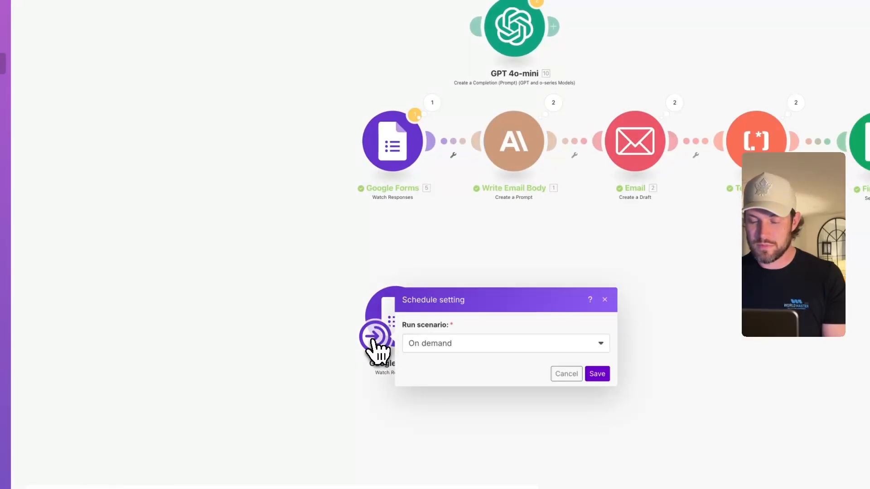
left_click(431, 341)
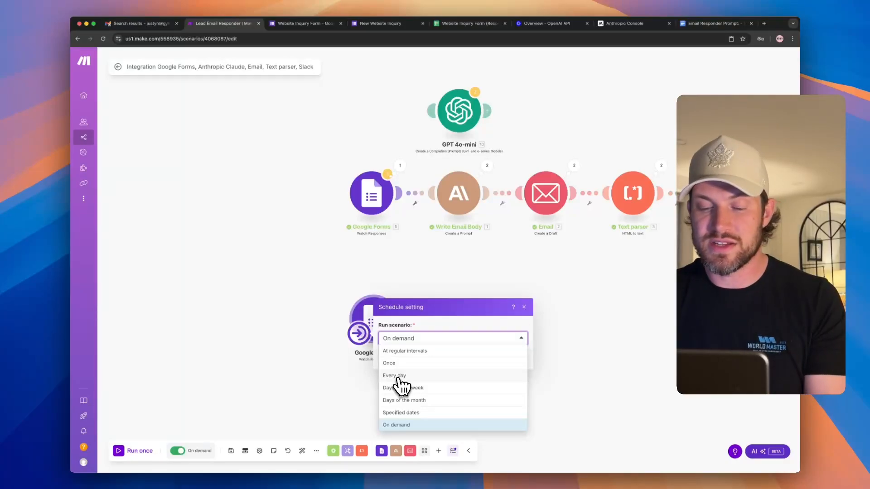
left_click(415, 351)
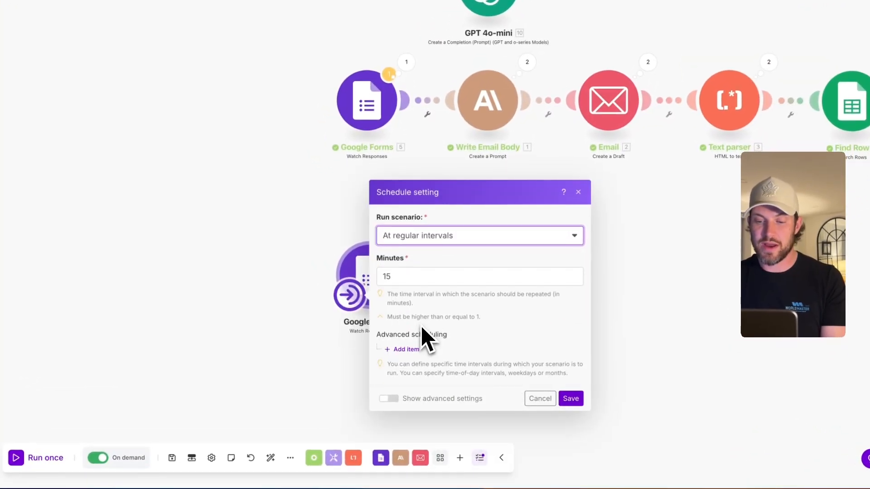
double_click(385, 278)
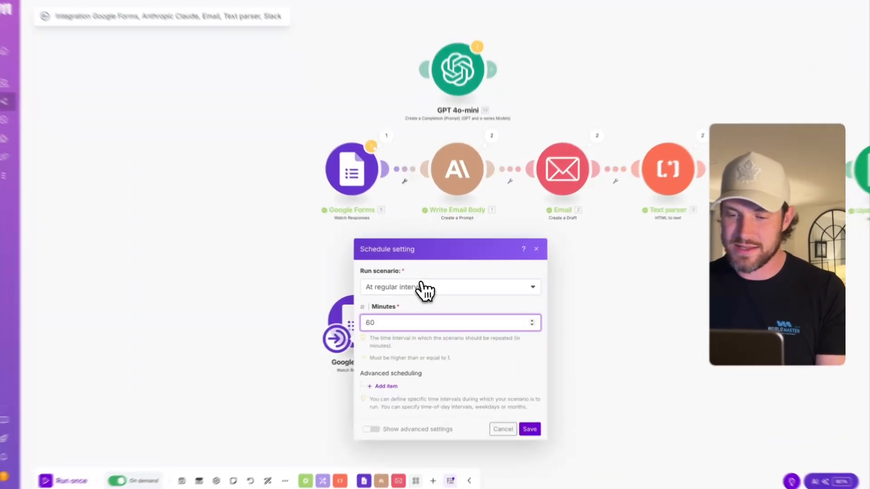
left_click(430, 290)
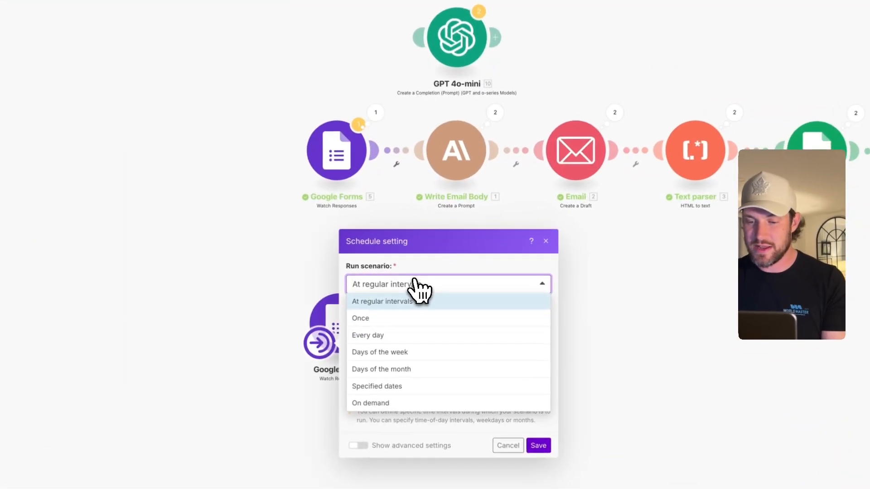
left_click(379, 404)
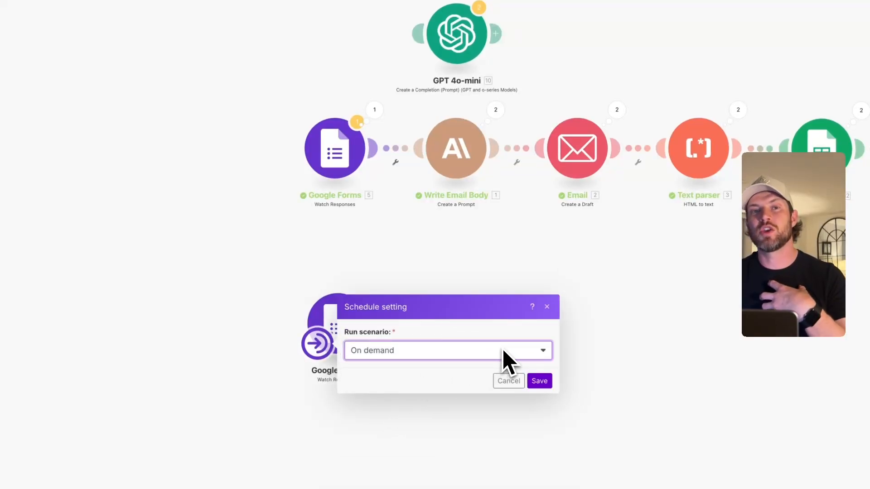
left_click(540, 381)
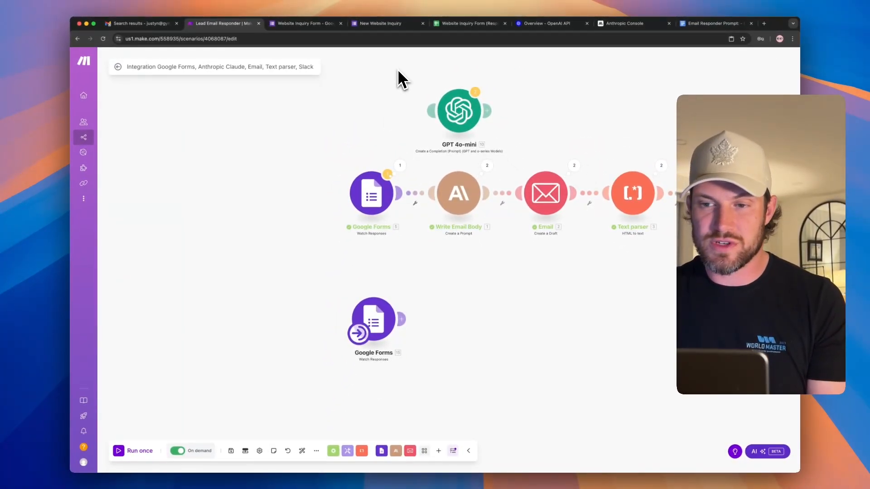
left_click_drag(411, 75, 509, 171)
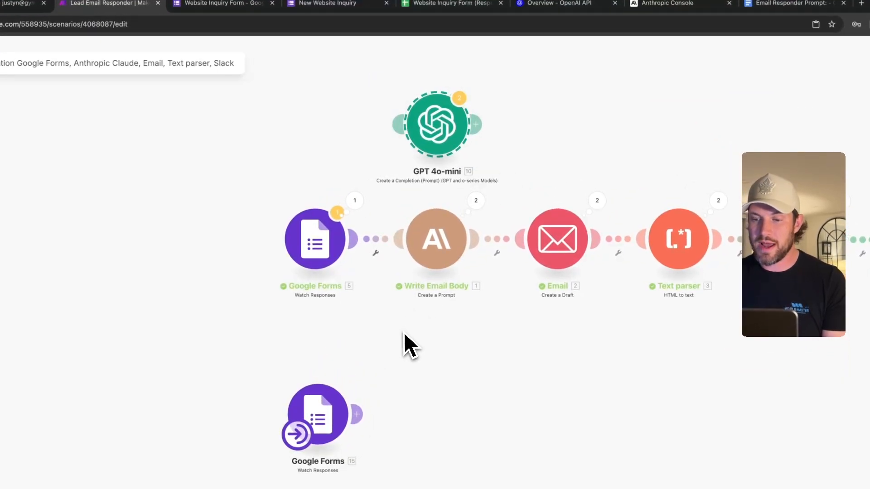
left_click_drag(403, 332, 476, 191)
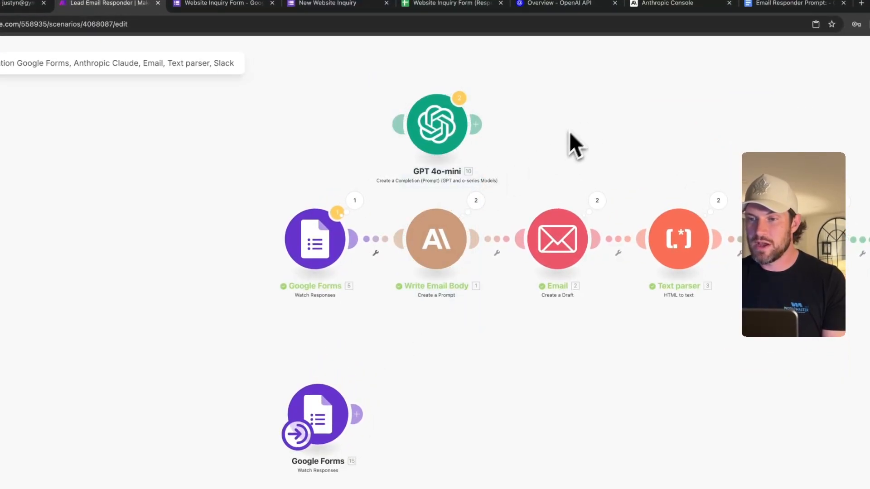
- Switch to the 'Overview - OpenAI API' browser tab
left_click(556, 4)
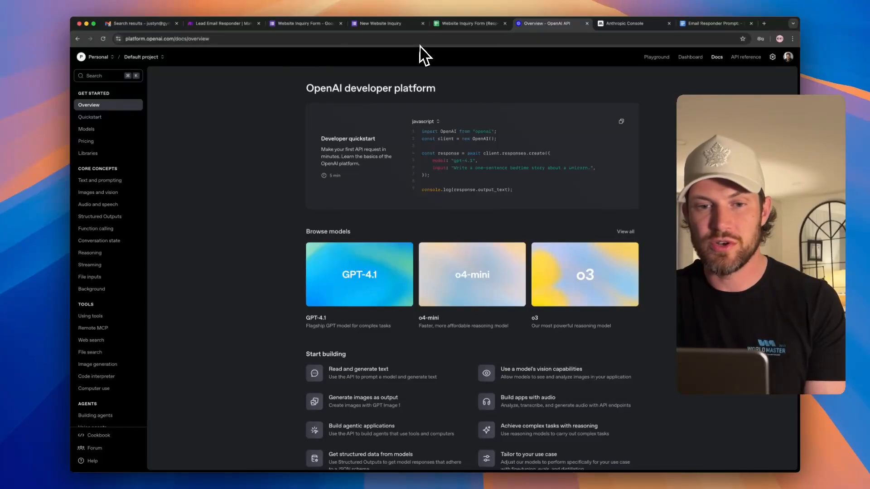
- Check the OpenAI billing credit balance and the API keys list, then return to Make
left_click(772, 58)
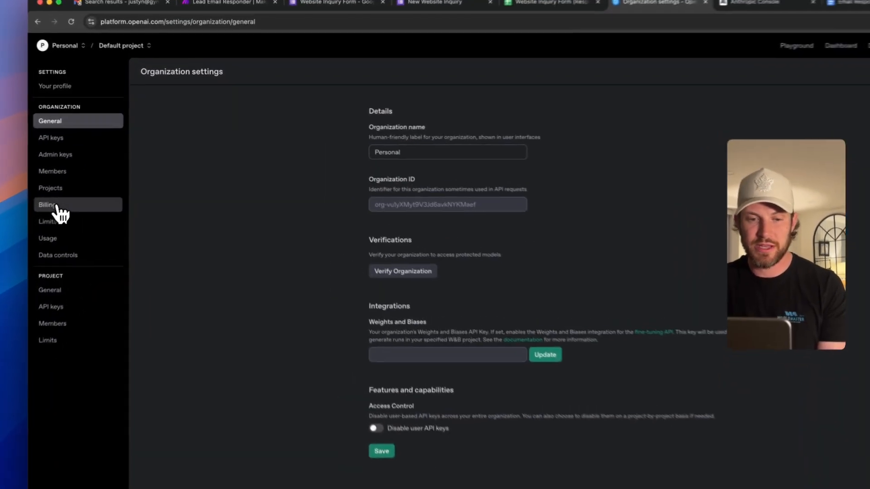
left_click(93, 180)
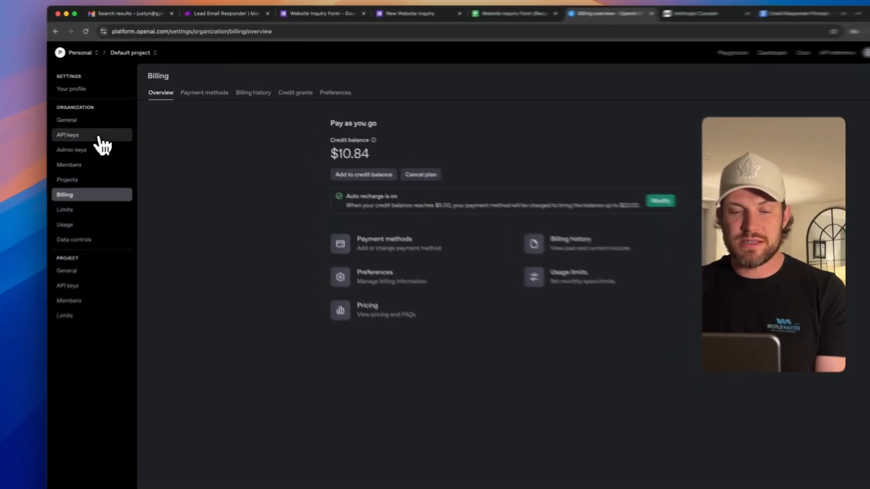
left_click(114, 131)
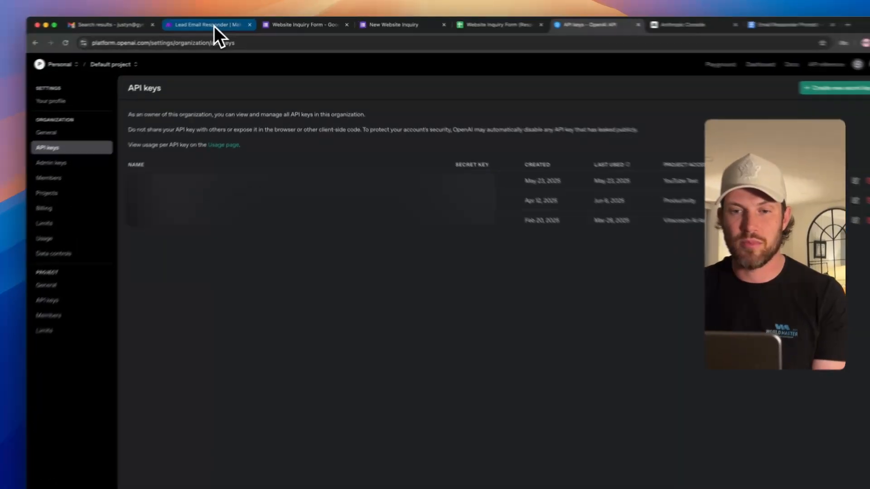
left_click(229, 24)
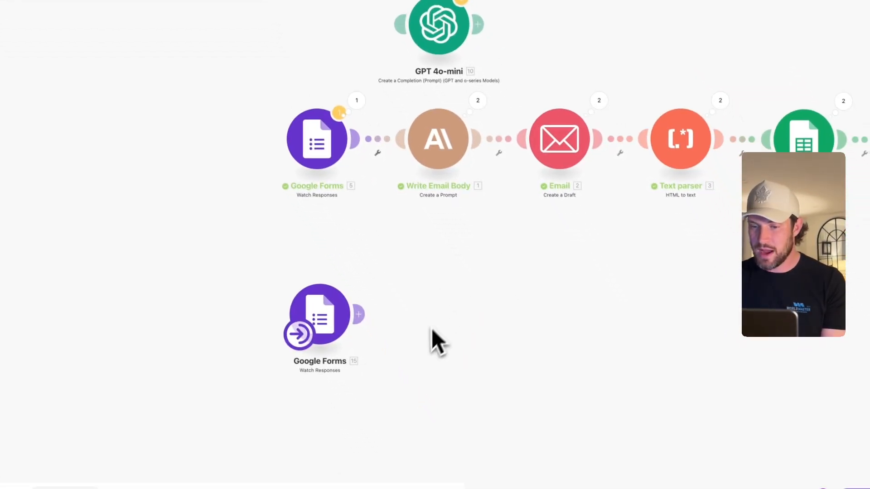
- Search 'op' and add OpenAI's Create a Completion (Prompt) module after the lower Google Forms trigger
left_click(504, 454)
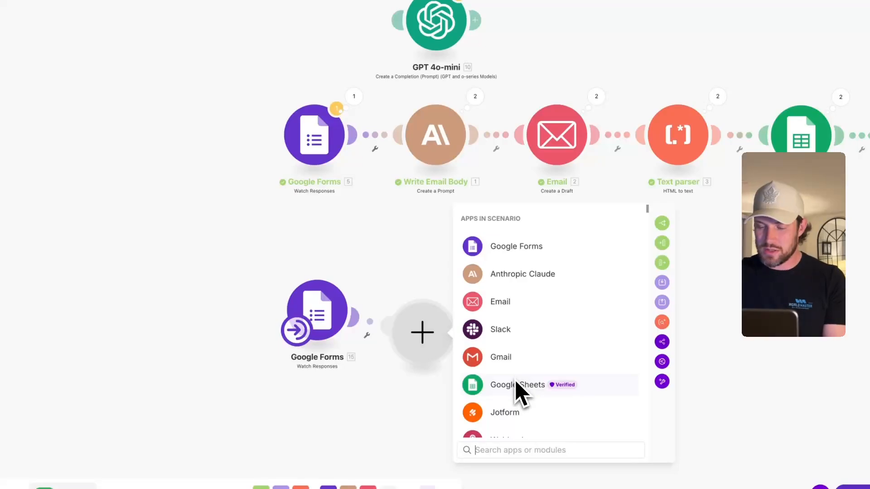
type("op")
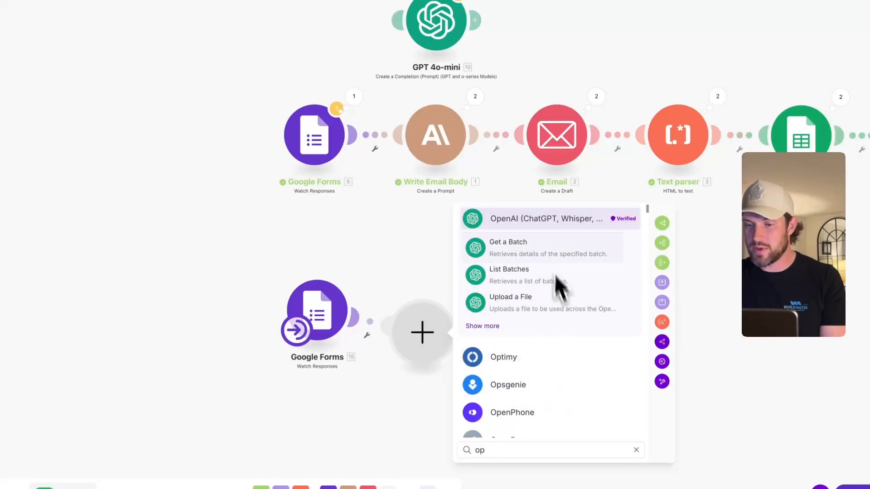
left_click(536, 219)
scroll(532, 313, "down", 3)
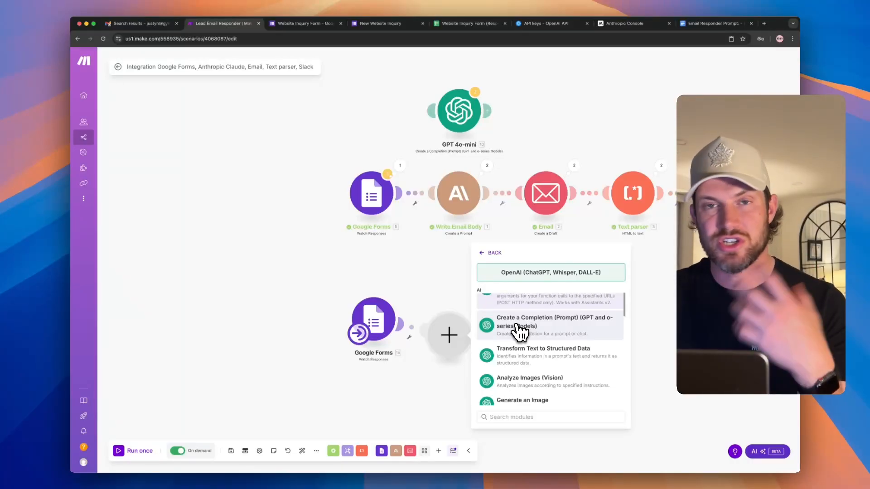
left_click(520, 329)
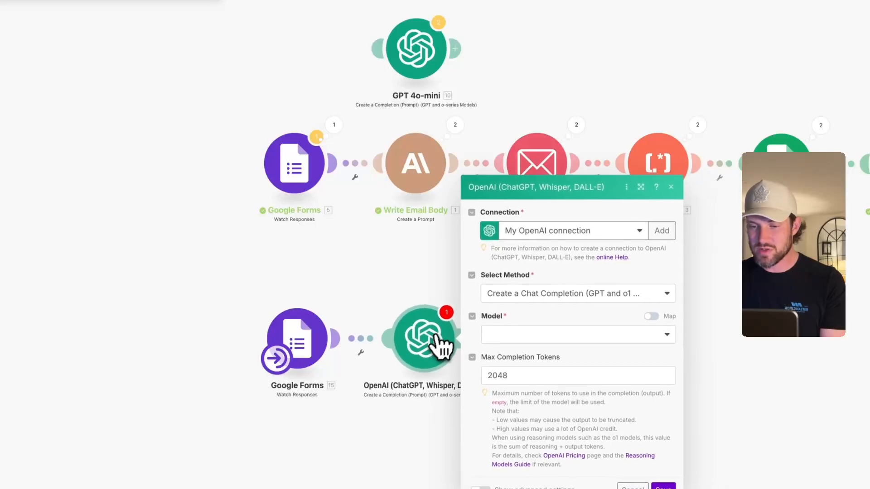
- Add a new OpenAI connection named 'Lead Responser Connection', then go to OpenAI's API keys page
left_click(652, 235)
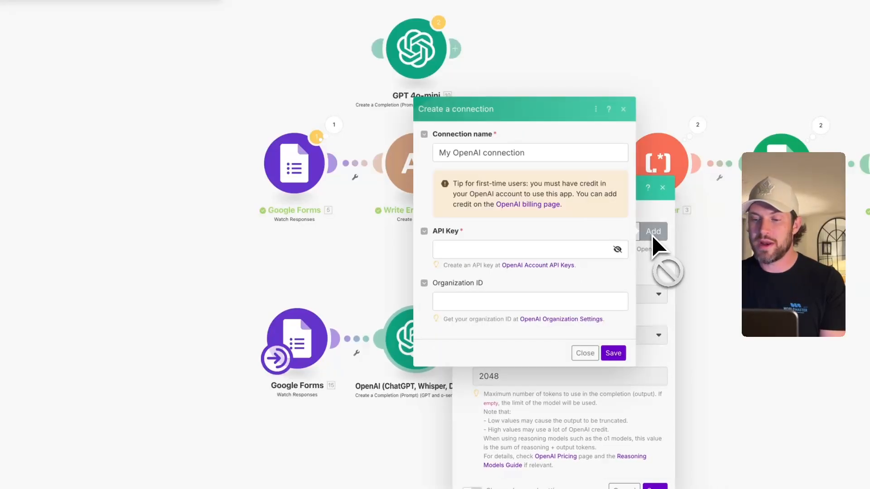
triple_click(534, 151)
type("L")
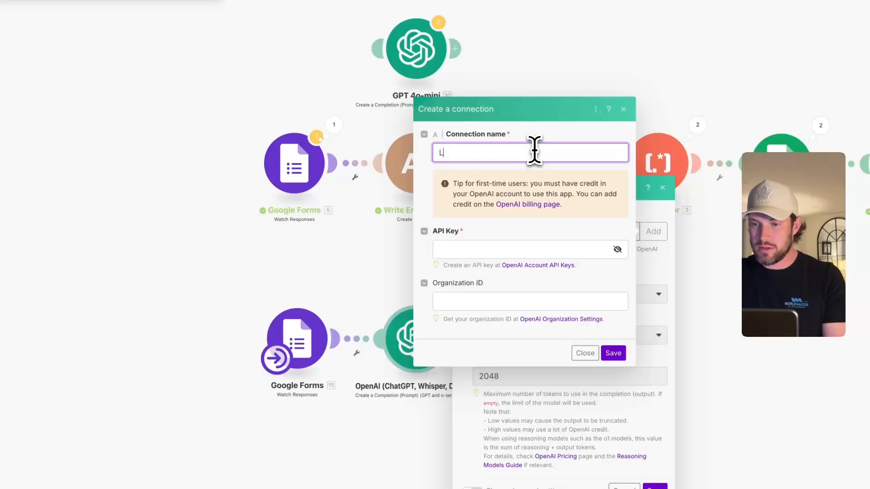
type("ead Resp")
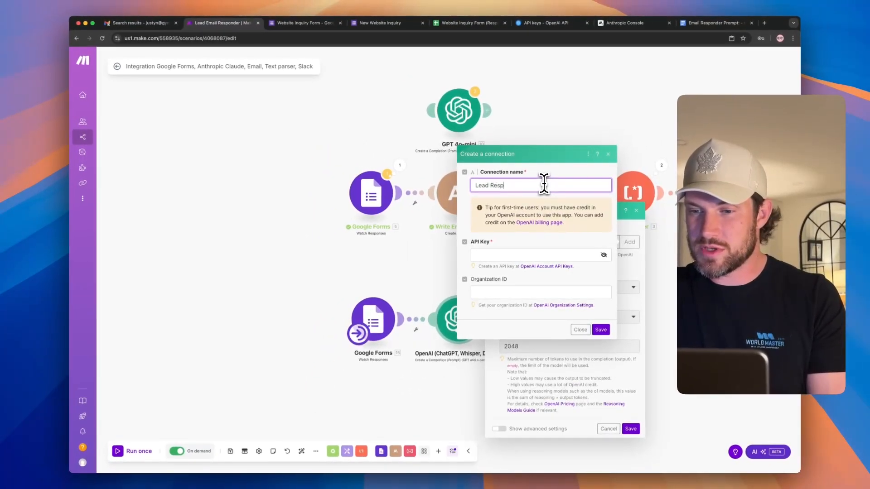
type("onser ")
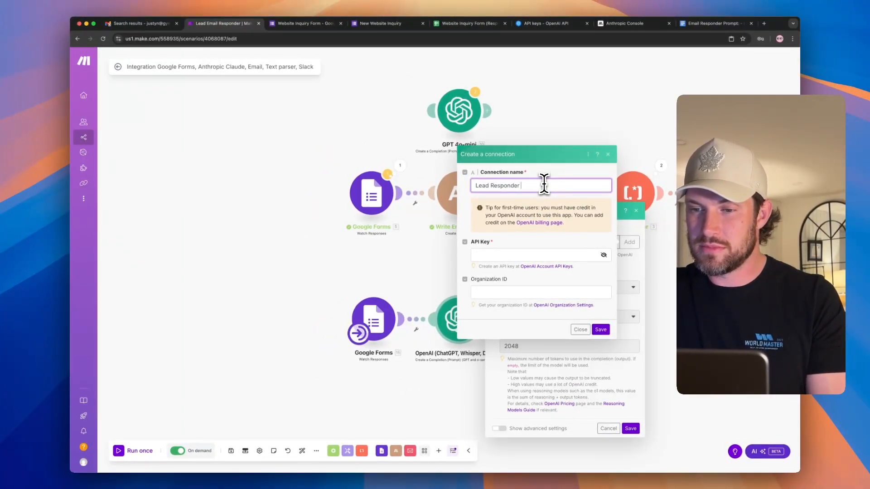
type("Connection")
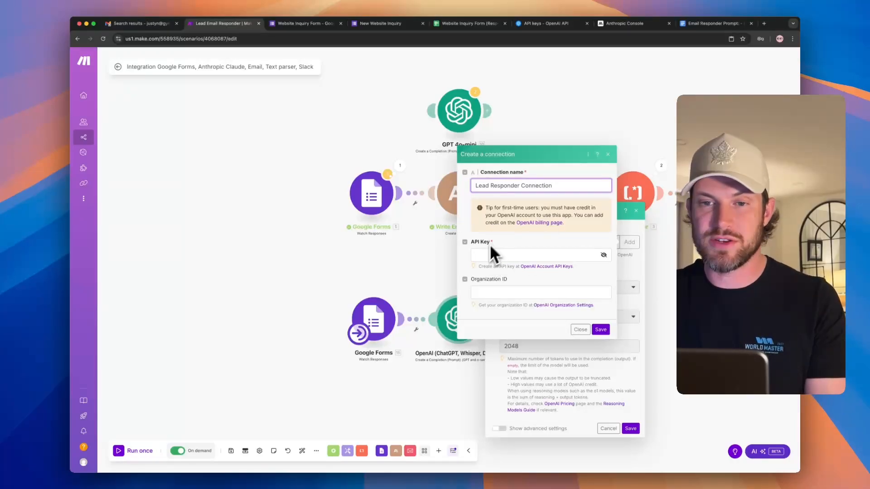
left_click(546, 25)
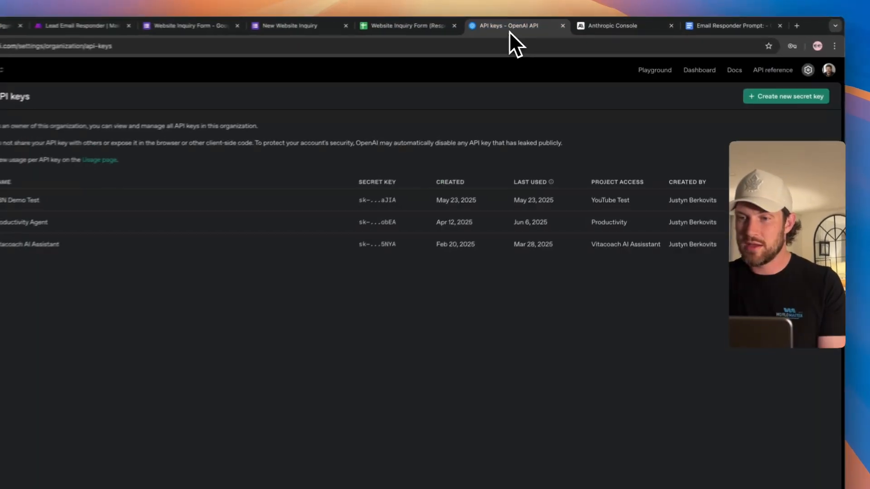
- Create a 'Lead Responder' secret key for the Default project, copy it, and return to Make
left_click(784, 97)
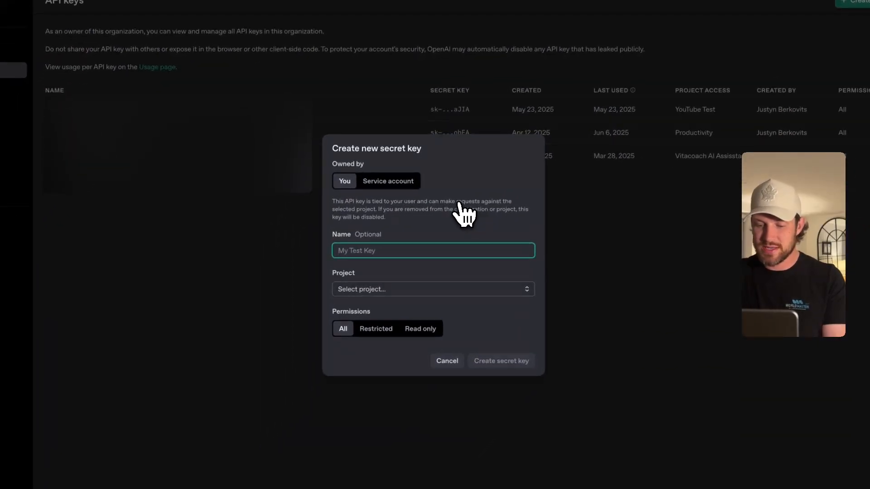
type("Lead")
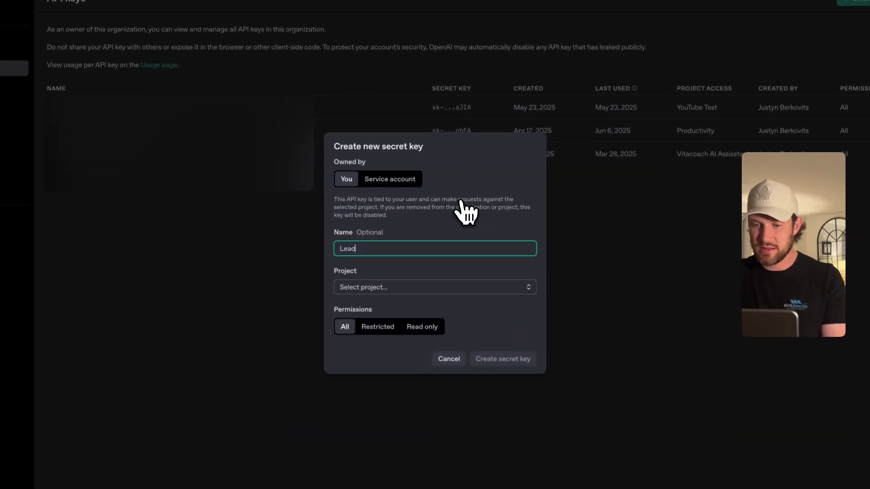
type(" Responder")
left_click(395, 287)
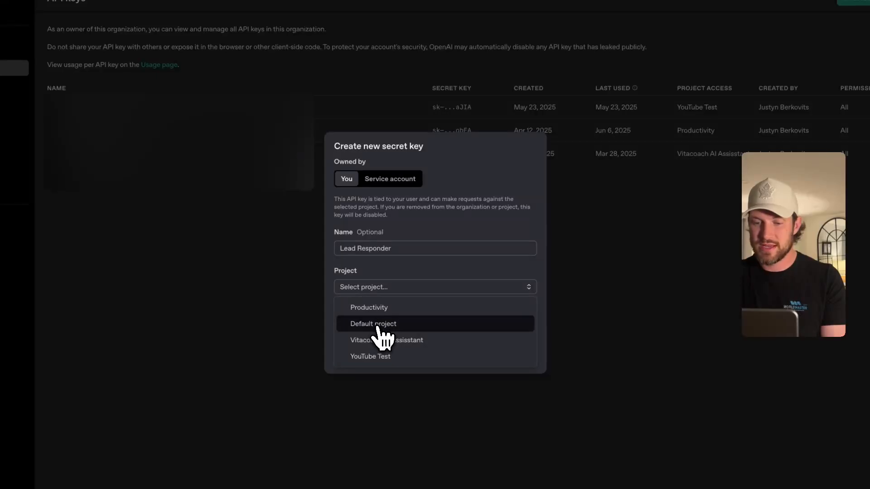
left_click(372, 326)
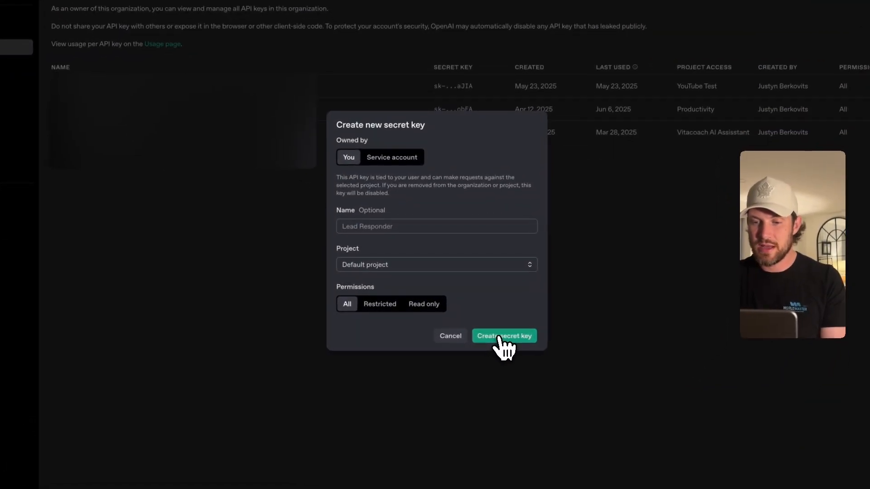
left_click(481, 337)
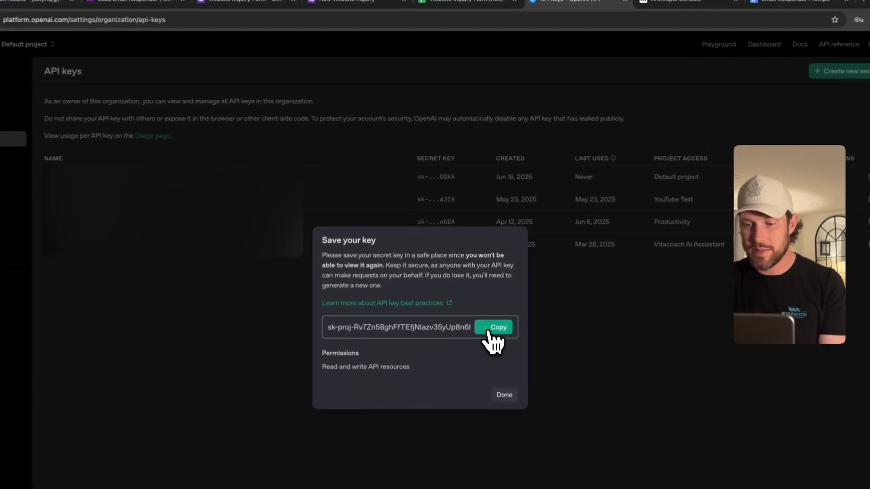
left_click(488, 268)
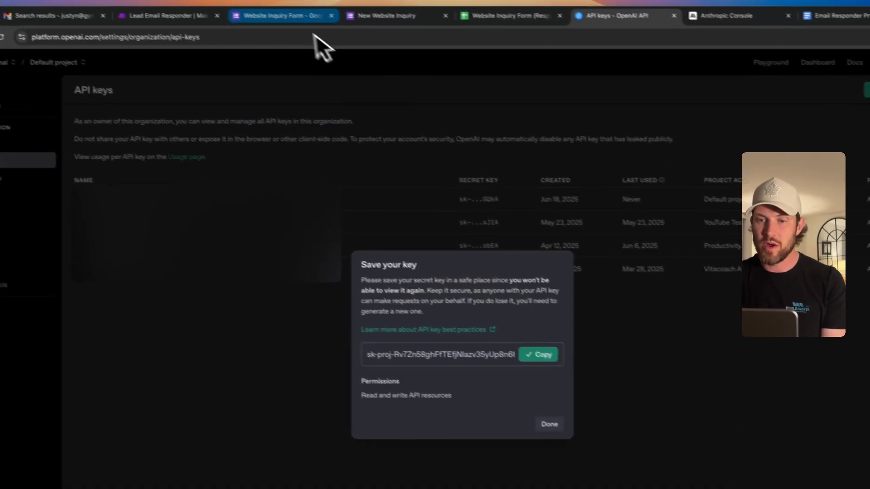
left_click(159, 16)
- Paste the secret key into the connection's API Key field, save it, and dismiss the password prompt
left_click(462, 273)
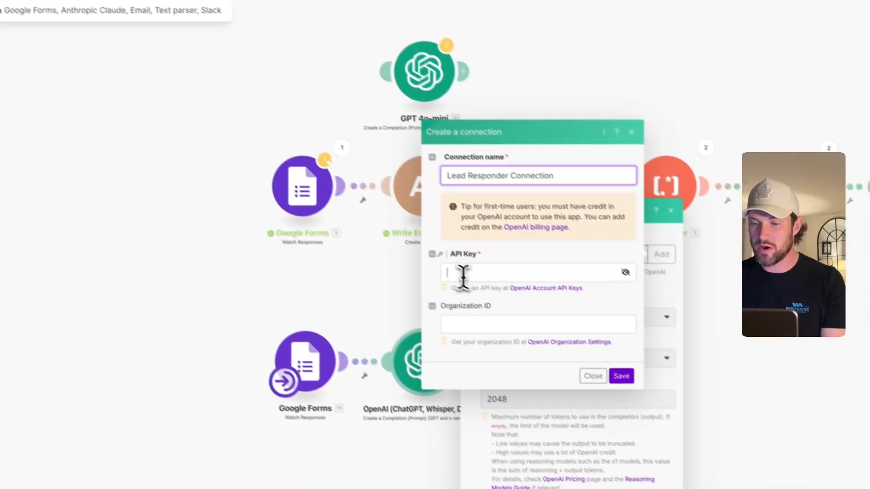
key("ctrl+v")
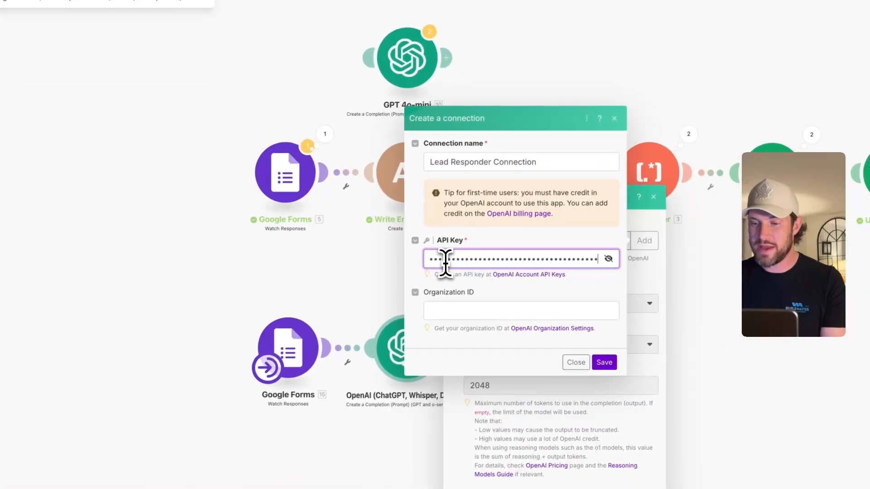
left_click(602, 361)
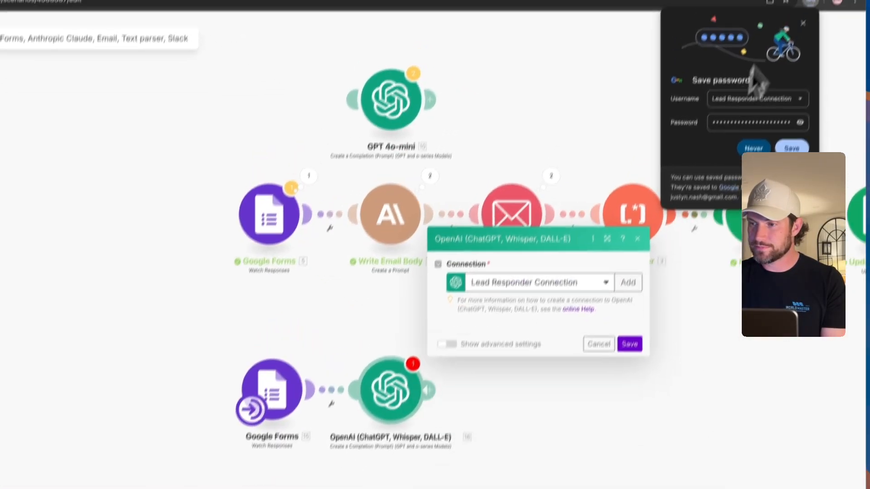
left_click(798, 58)
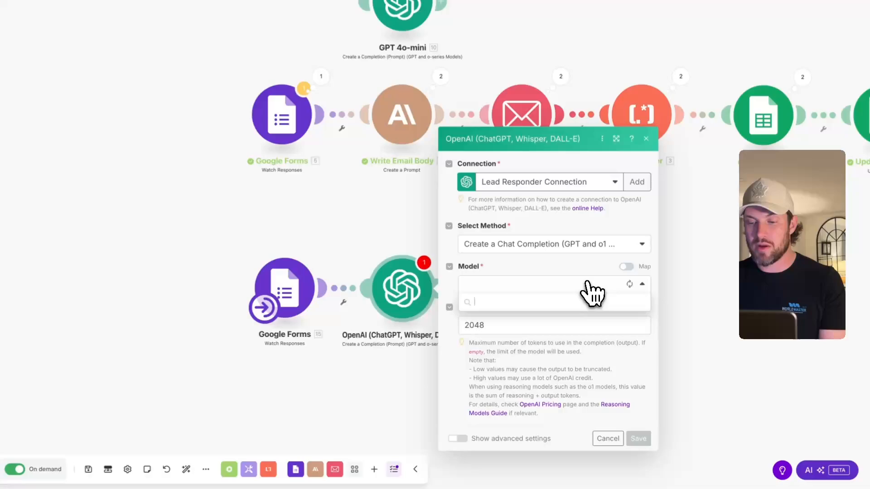
- Choose the gpt-4o-mini model and add Message 1 under Messages
left_click(588, 317)
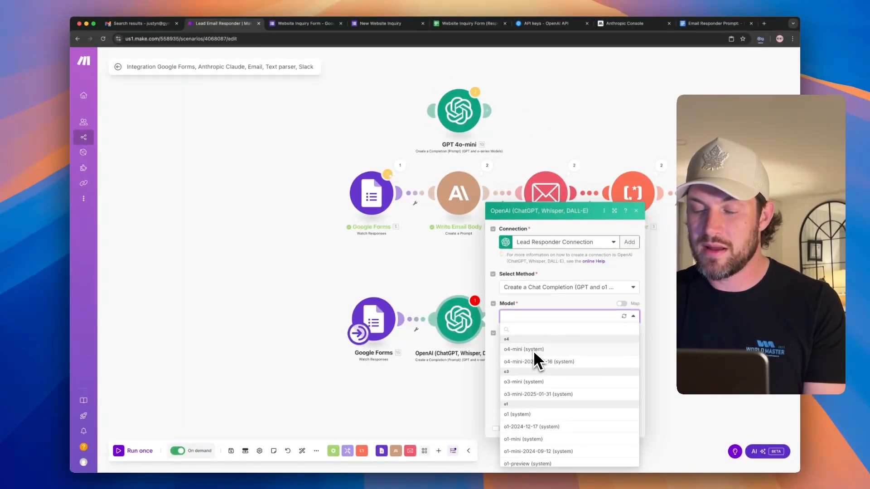
scroll(531, 379, "down", 10)
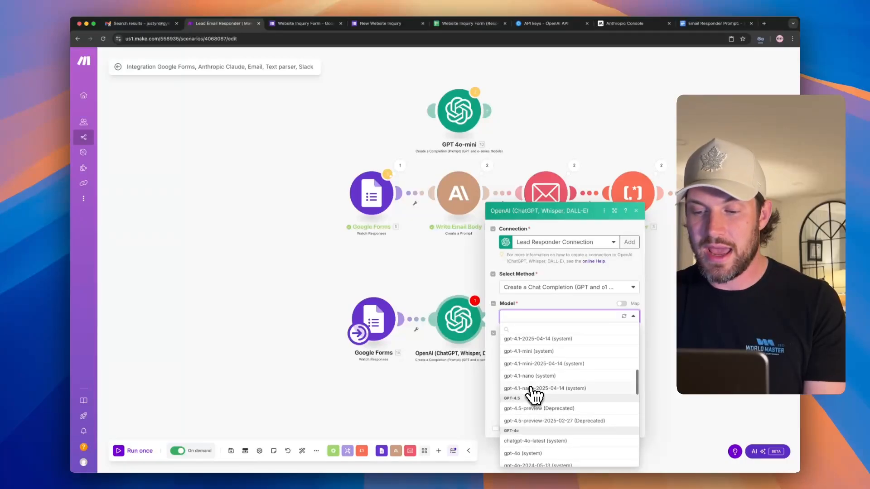
scroll(533, 394, "down", 5)
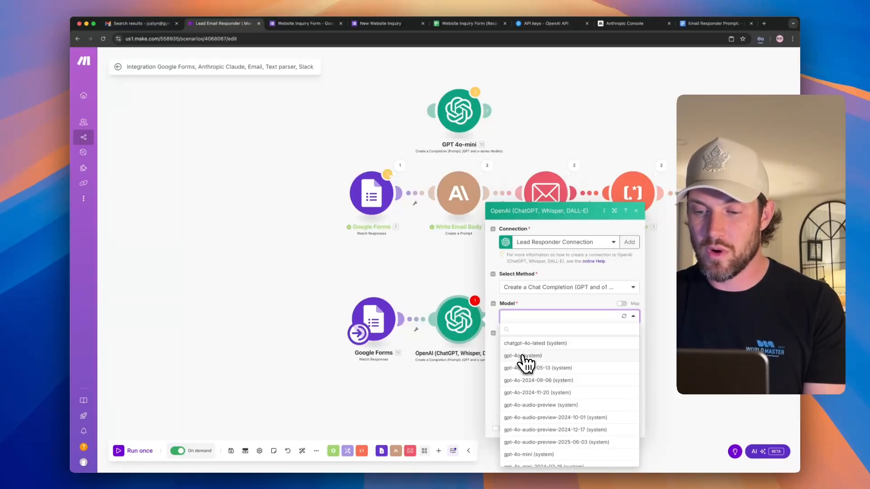
scroll(529, 380, "down", 1)
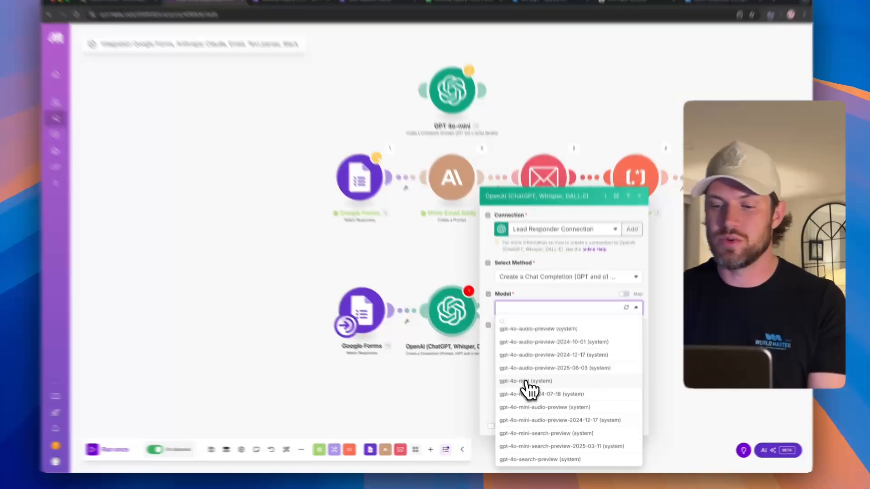
left_click(529, 386)
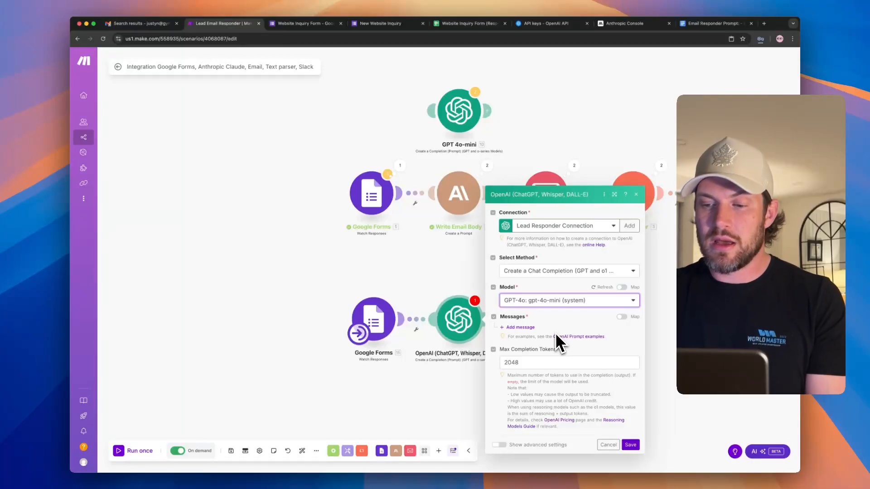
left_click(525, 327)
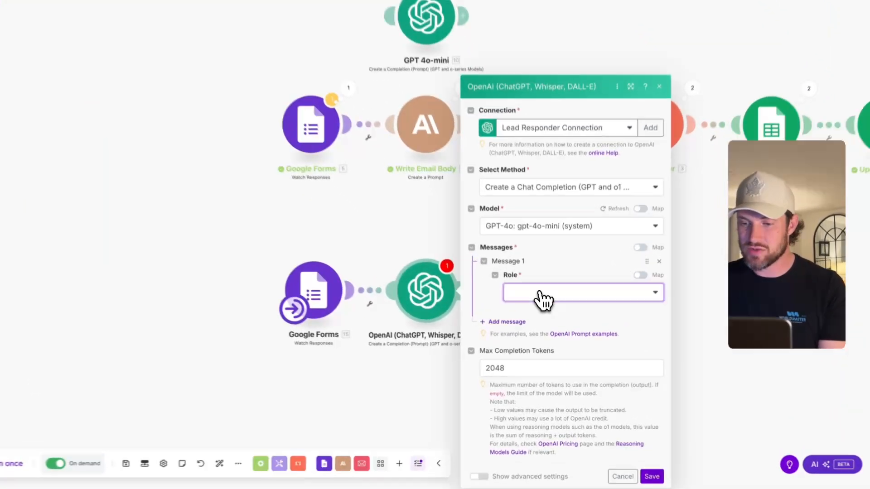
- Set Message 1's role to User and switch to the Email Responder Prompt document
left_click(543, 321)
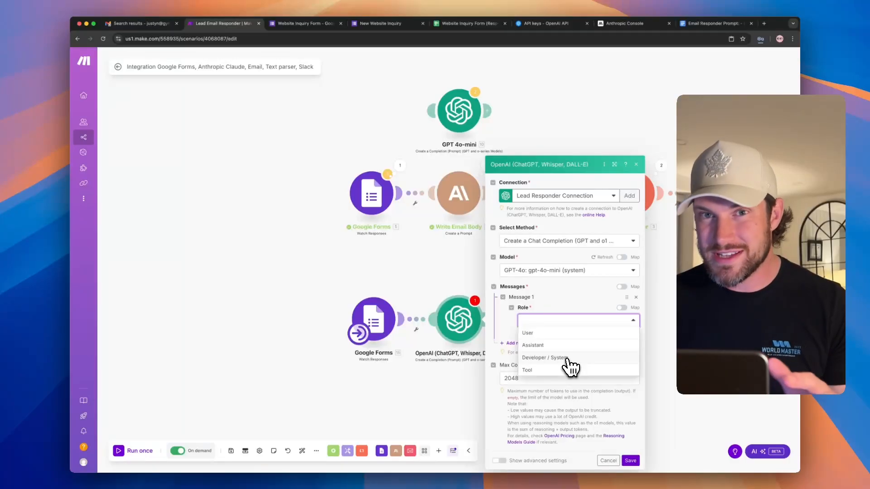
left_click(550, 335)
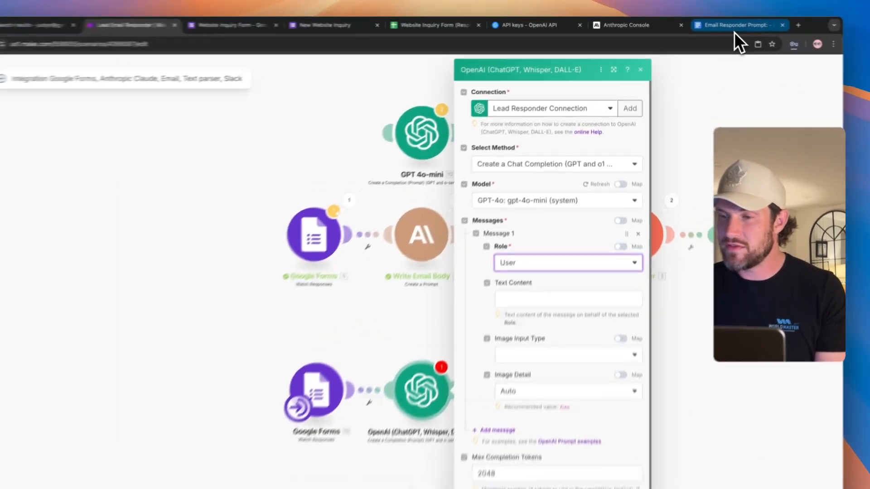
left_click(734, 30)
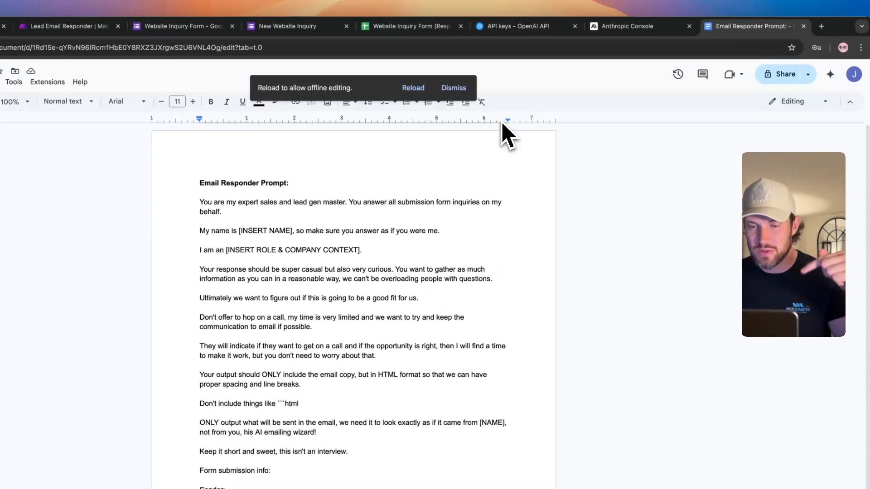
- Bold the [INSERT NAME] and [INSERT ROLE & COMPANY CONTEXT] placeholders, then select [NAME]
left_click_drag(200, 202, 246, 269)
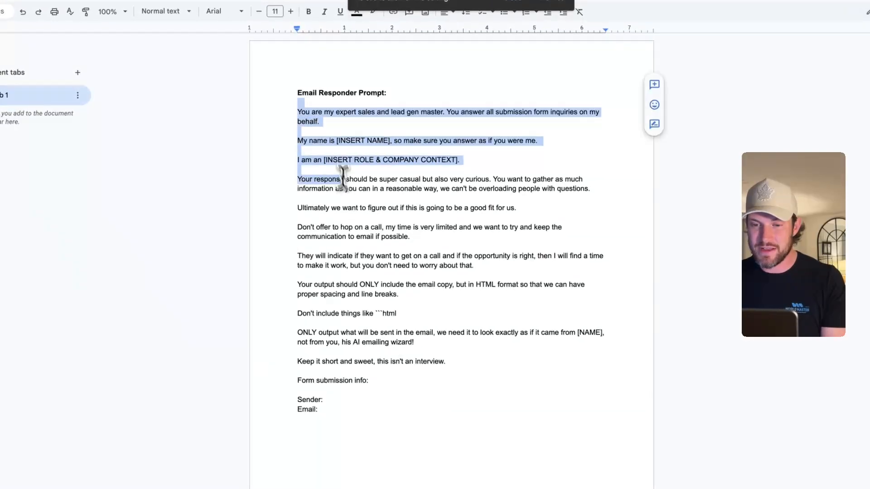
left_click(326, 149)
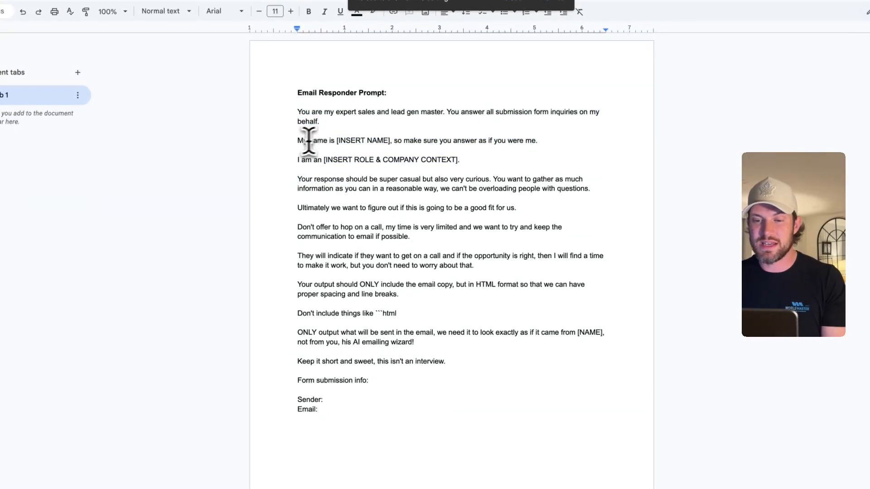
left_click_drag(298, 112, 351, 410)
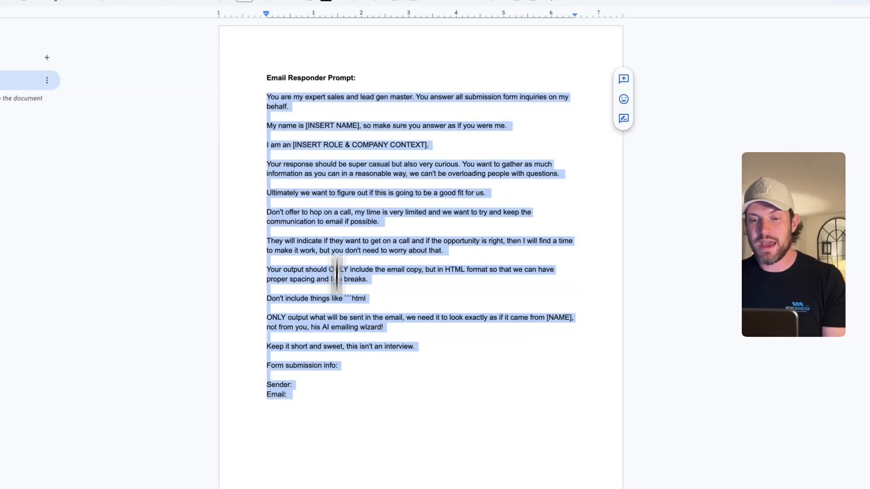
left_click(333, 164)
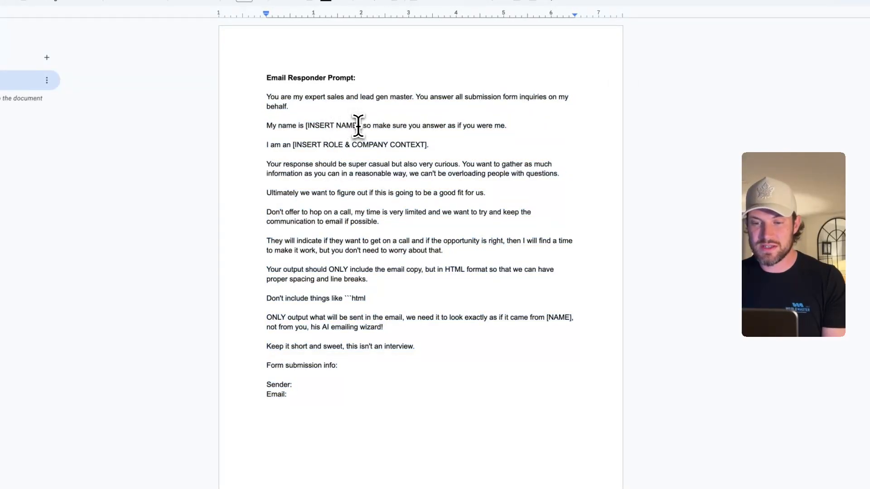
left_click_drag(358, 126, 314, 123)
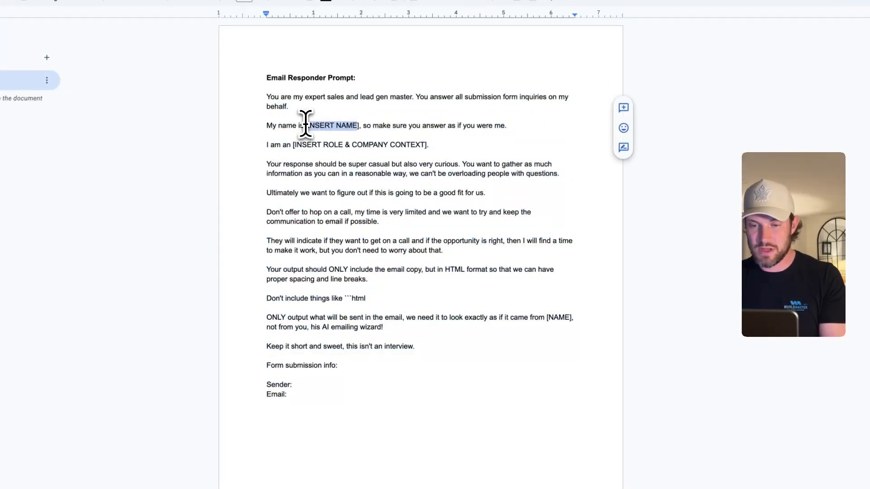
key("ctrl+b")
left_click_drag(293, 144, 423, 147)
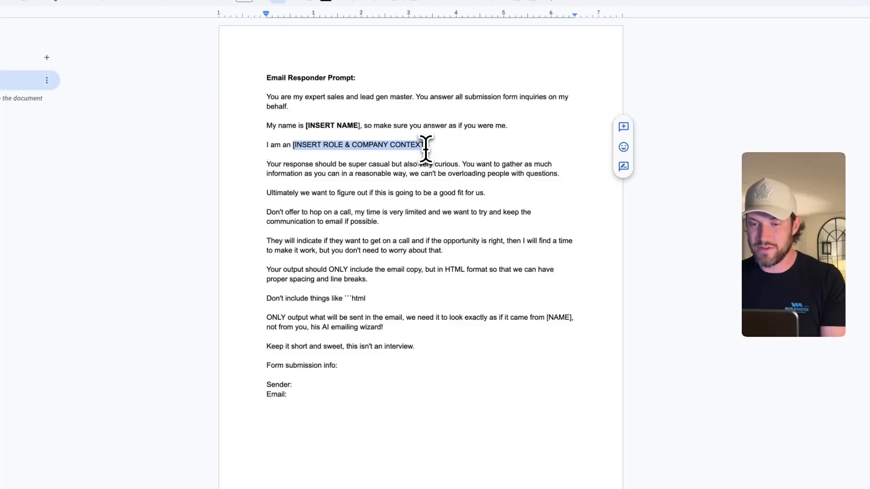
key("ctrl+b")
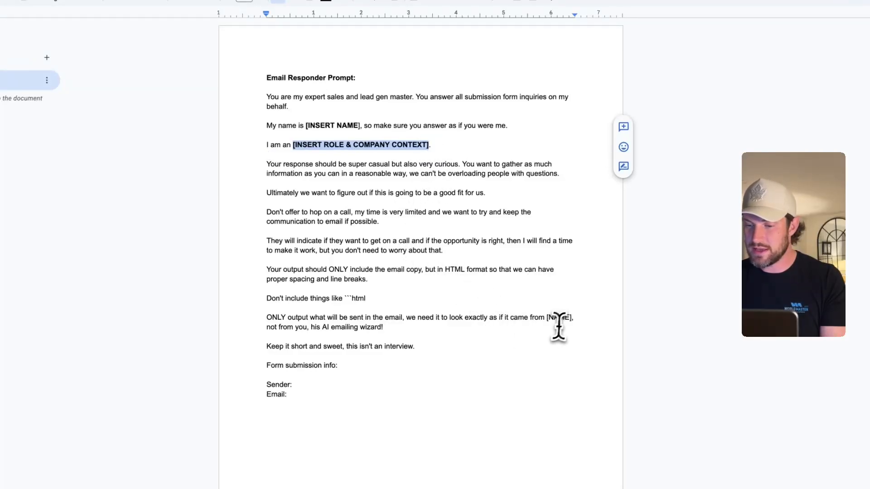
left_click_drag(569, 317, 546, 319)
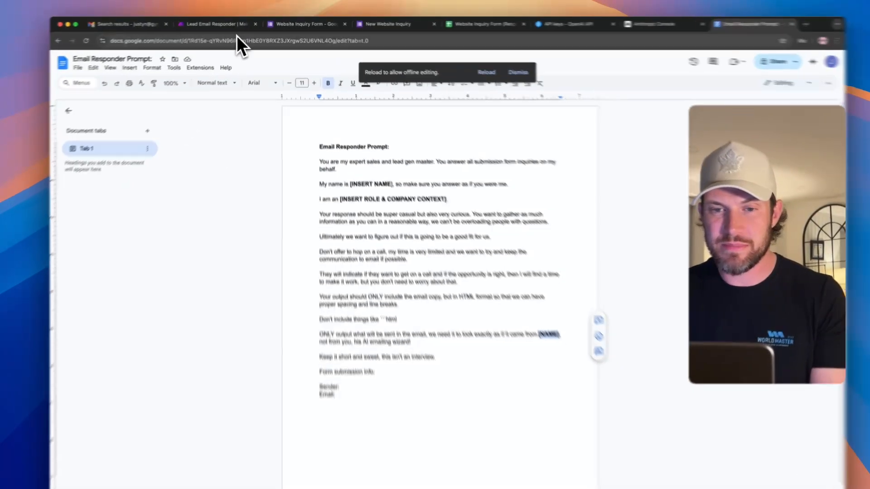
- Back in Make, close the OpenAI settings and scroll through the Claude module's prompt
left_click(234, 23)
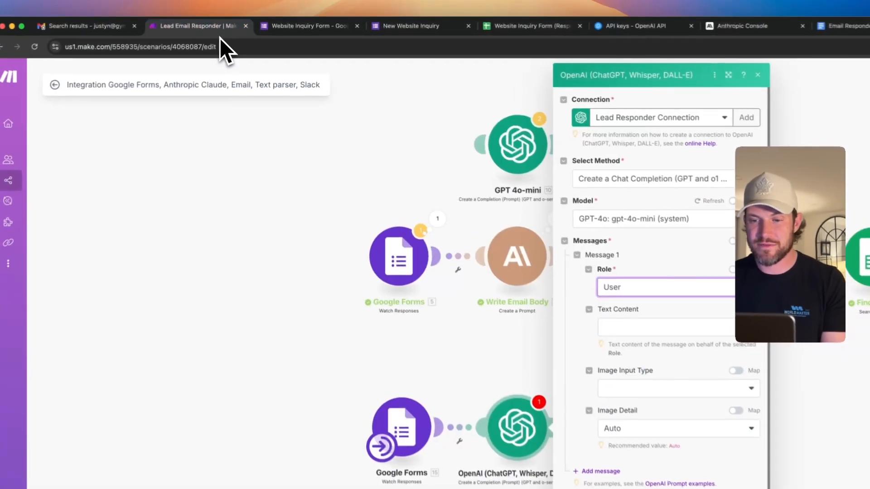
left_click(413, 242)
left_click(454, 196)
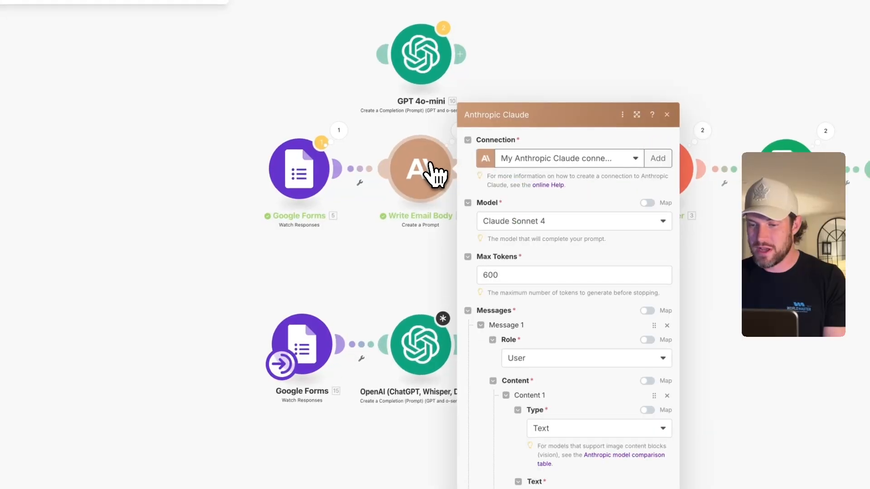
scroll(538, 298, "down", 4)
scroll(561, 346, "down", 10)
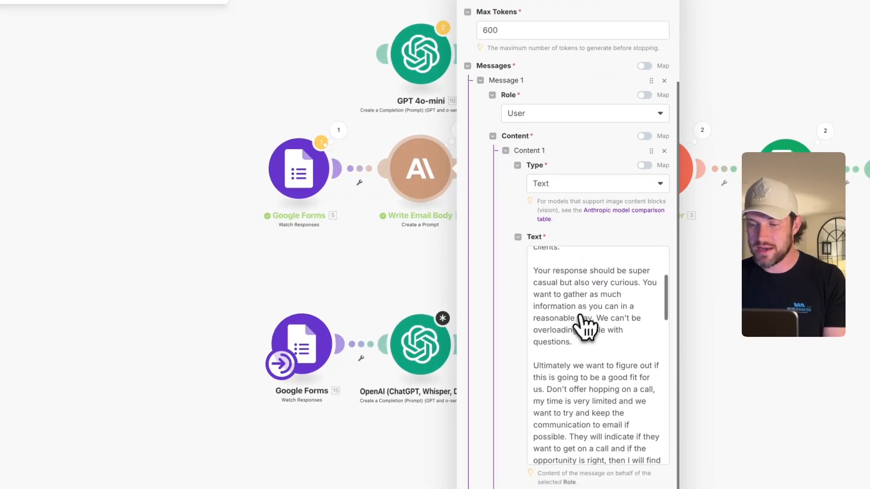
scroll(589, 322, "down", 5)
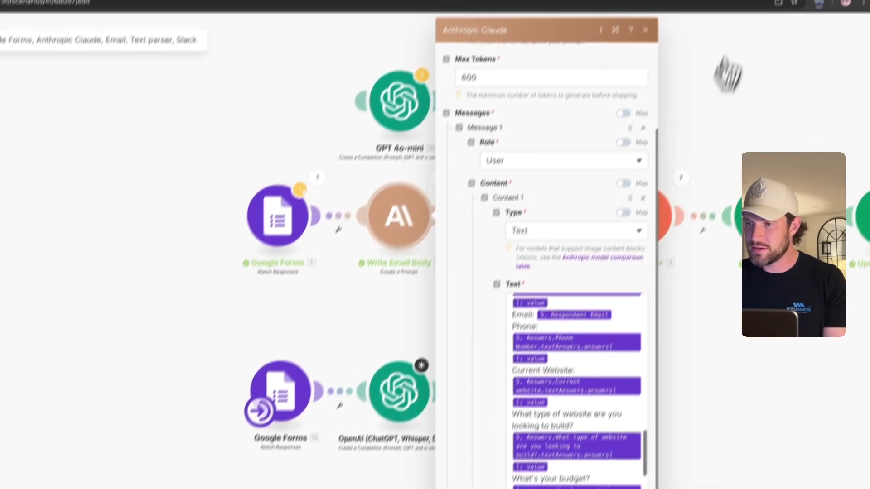
- Compare the document's Sender and Email lines with the Claude prompt, selecting all its text
left_click(727, 23)
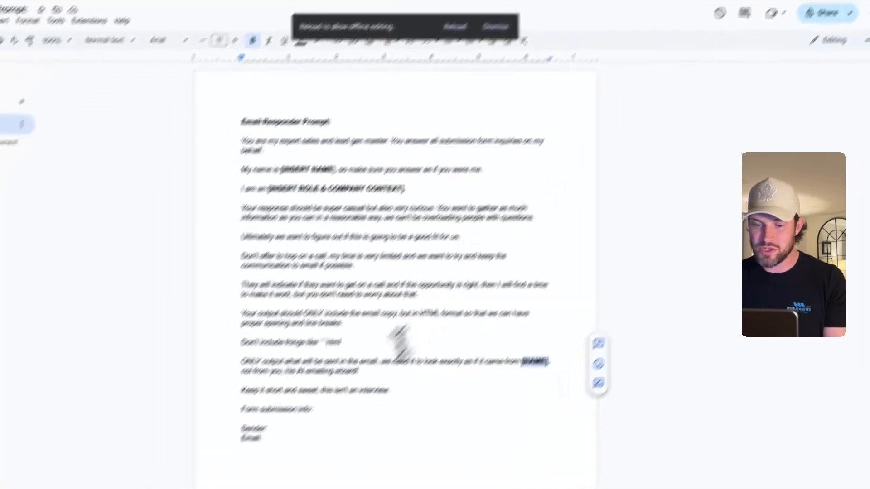
left_click_drag(307, 443, 245, 436)
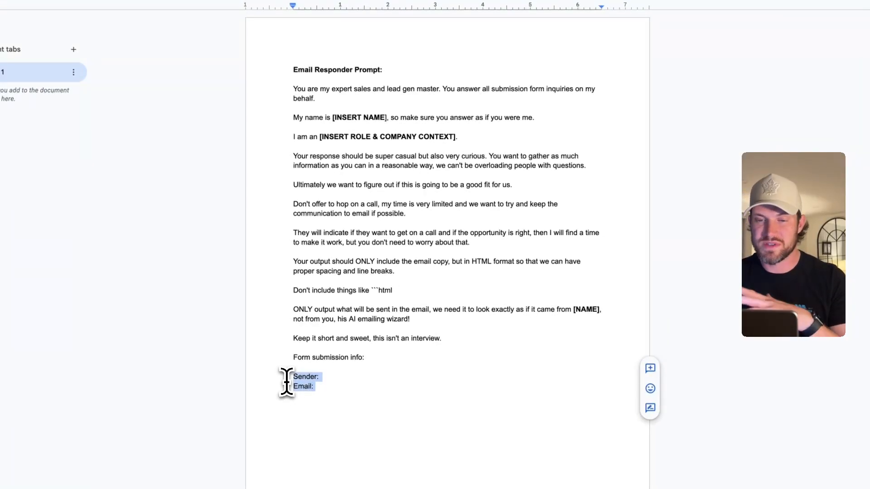
left_click(204, 26)
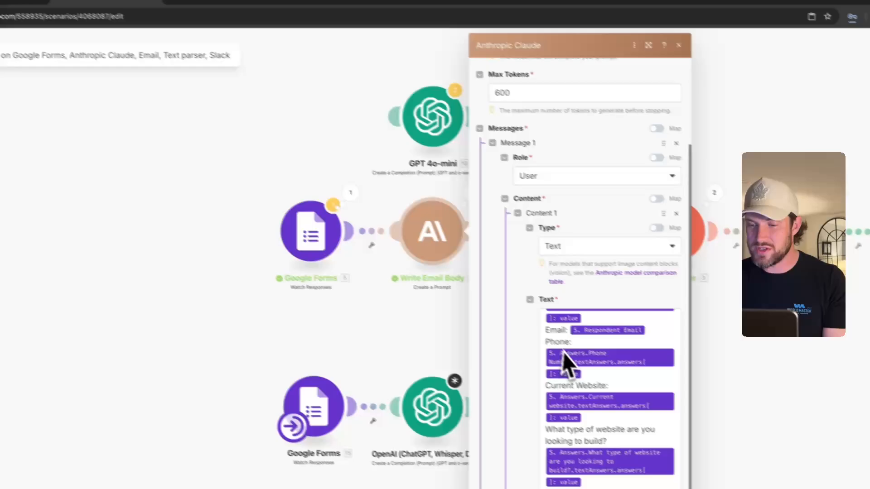
left_click(648, 392)
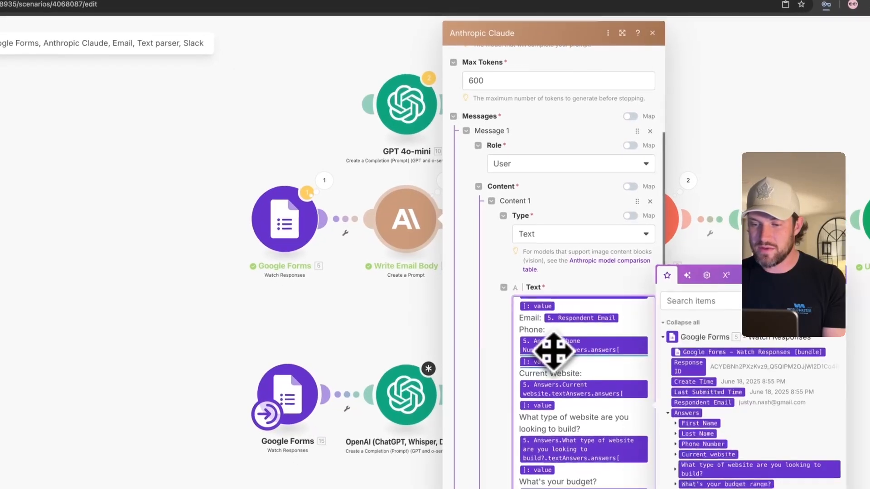
scroll(641, 385, "up", 3)
key("ctrl+a")
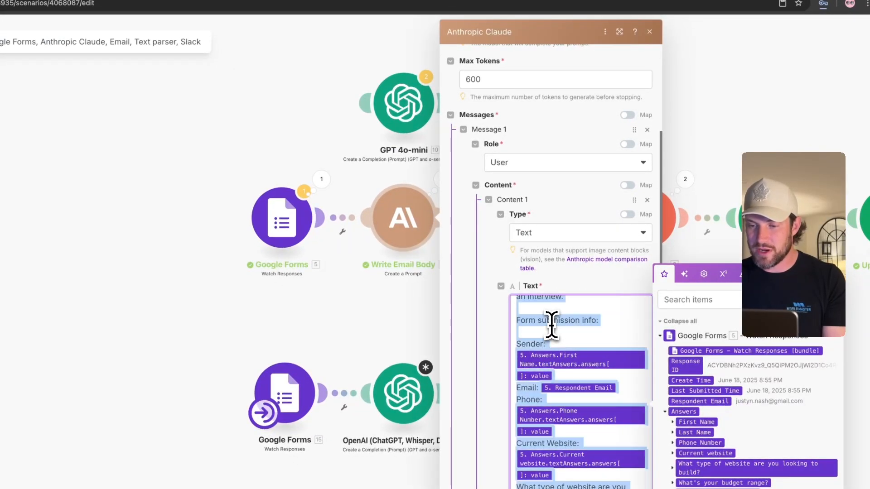
- Widen the Claude panel, review and select its prompt, then close it and reopen OpenAI
left_click(619, 31)
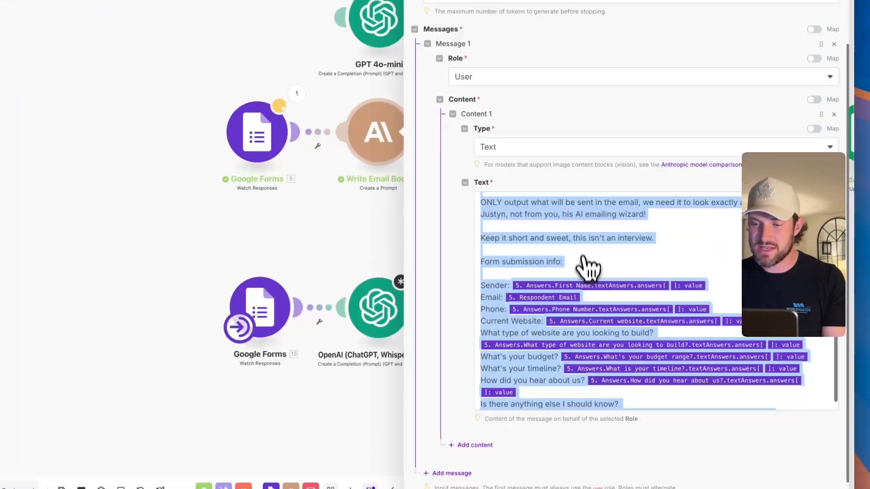
scroll(585, 204, "up", 10)
scroll(566, 290, "down", 3)
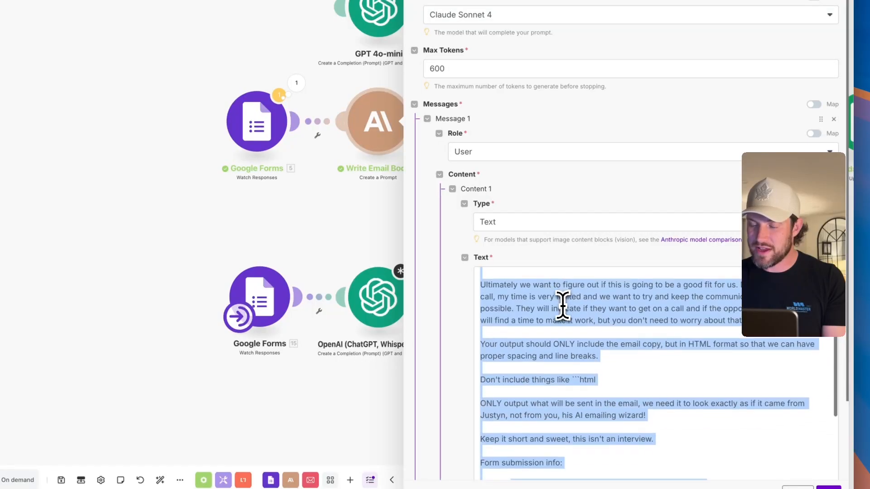
scroll(478, 308, "down", 2)
scroll(516, 320, "up", 5)
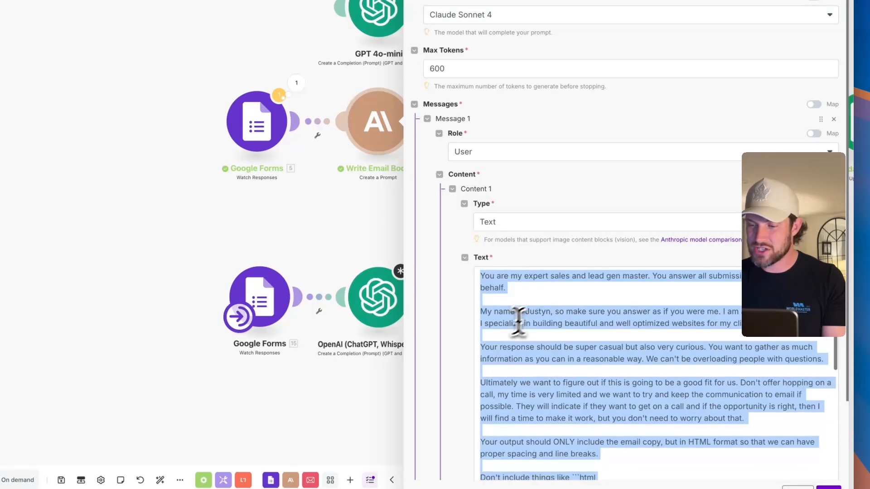
left_click(540, 312)
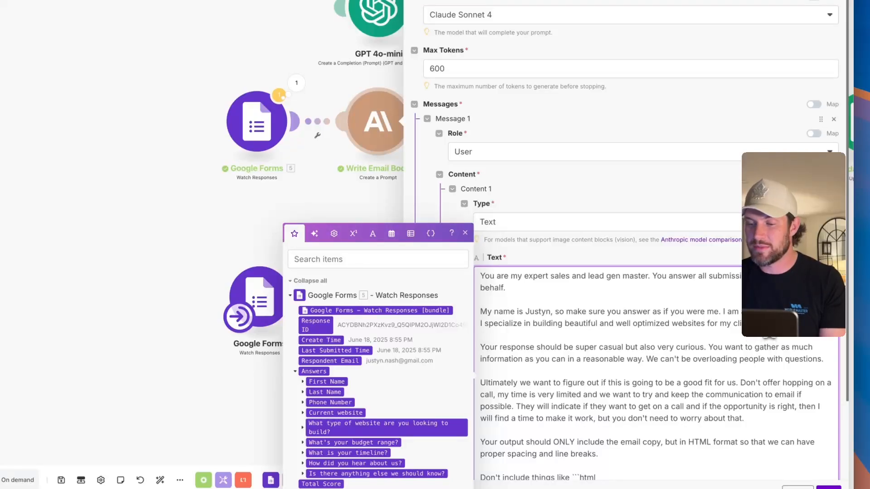
key("super+a")
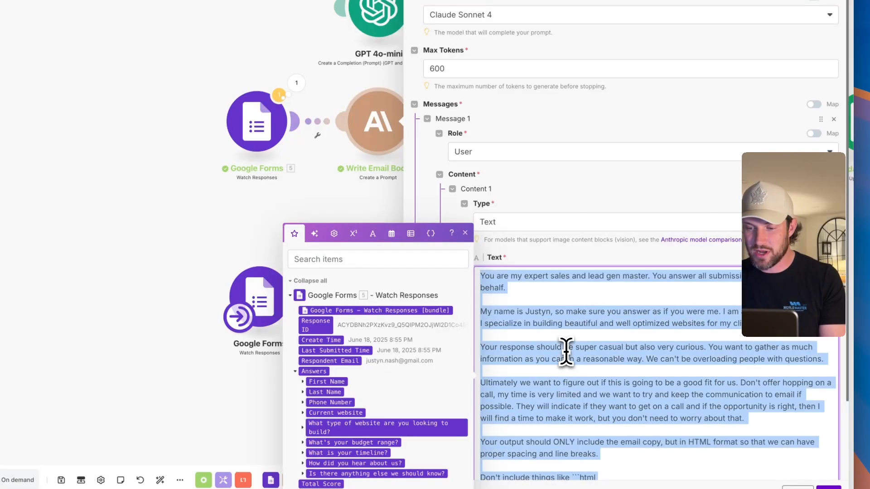
left_click(277, 206)
left_click(446, 372)
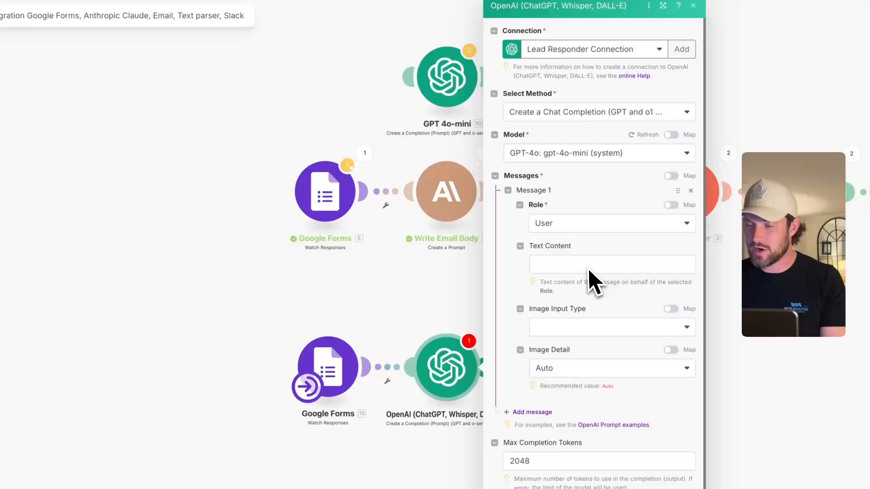
- Paste the copied email-responder prompt into Message 1's text content in the widened OpenAI panel
left_click(561, 265)
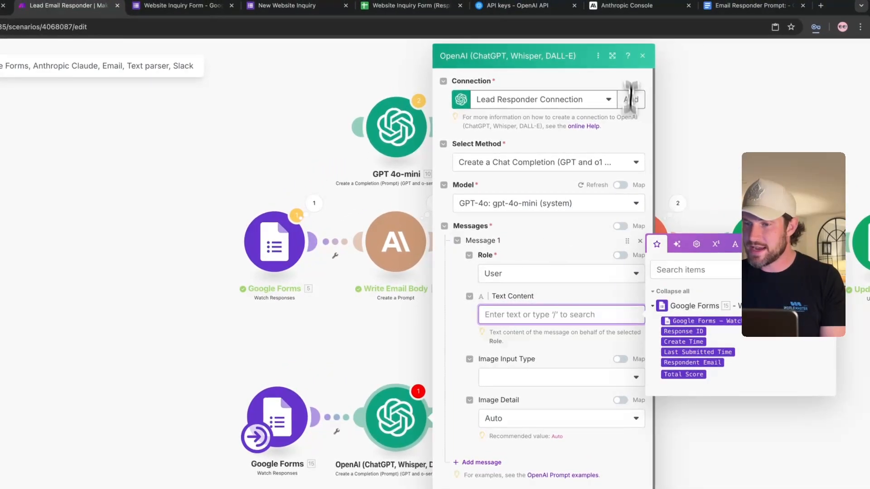
left_click(612, 56)
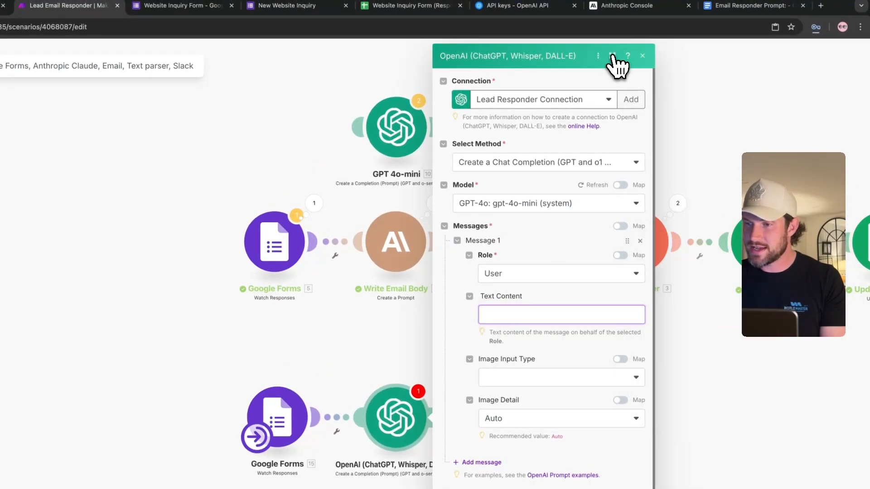
left_click(503, 338)
key("ctrl+v")
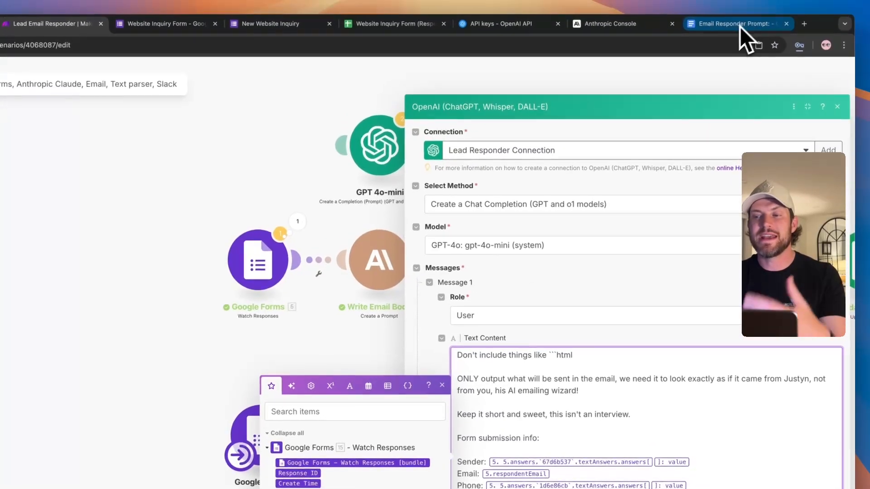
- Select the prompt down to the Email line, then map the Google Forms answers into the message
left_click(738, 29)
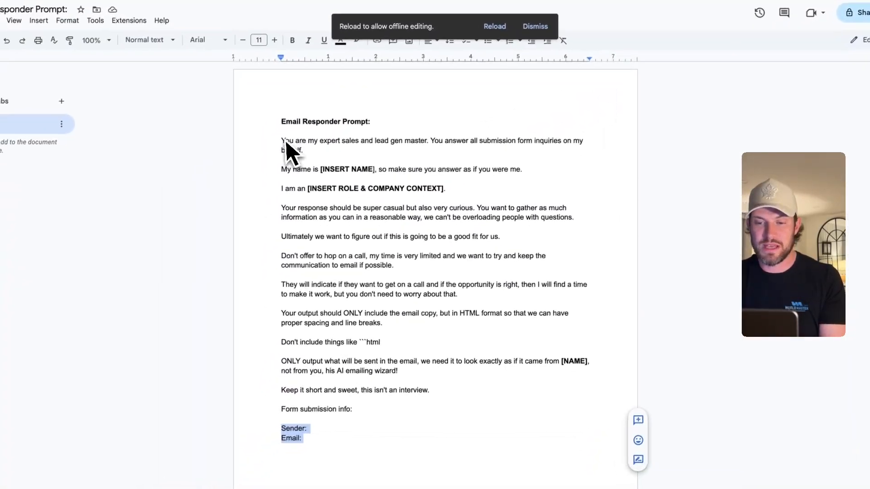
left_click_drag(248, 161, 272, 458)
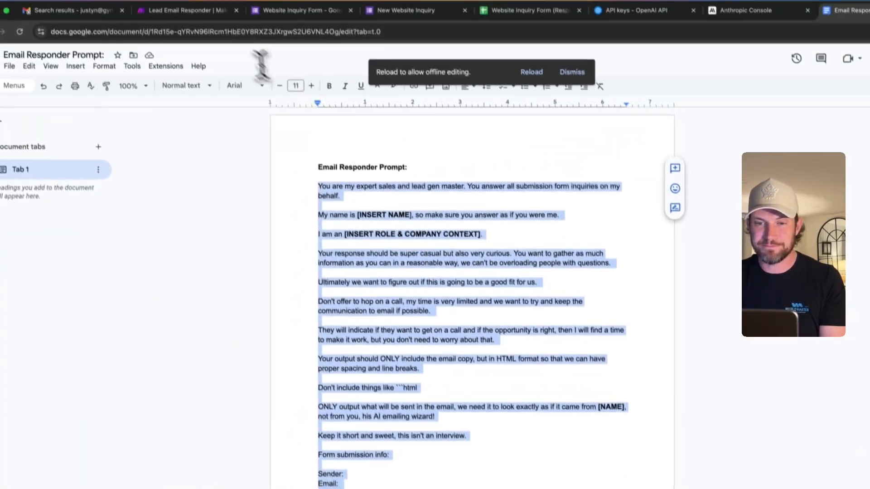
left_click(216, 30)
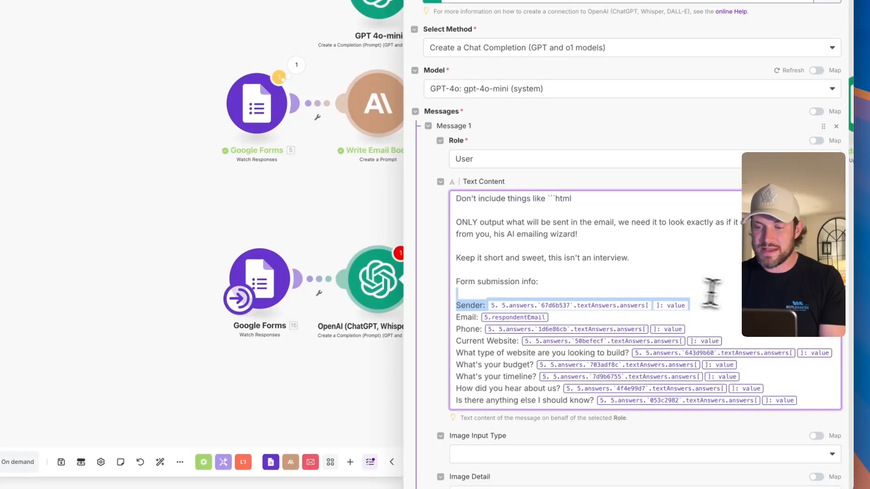
left_click(713, 304)
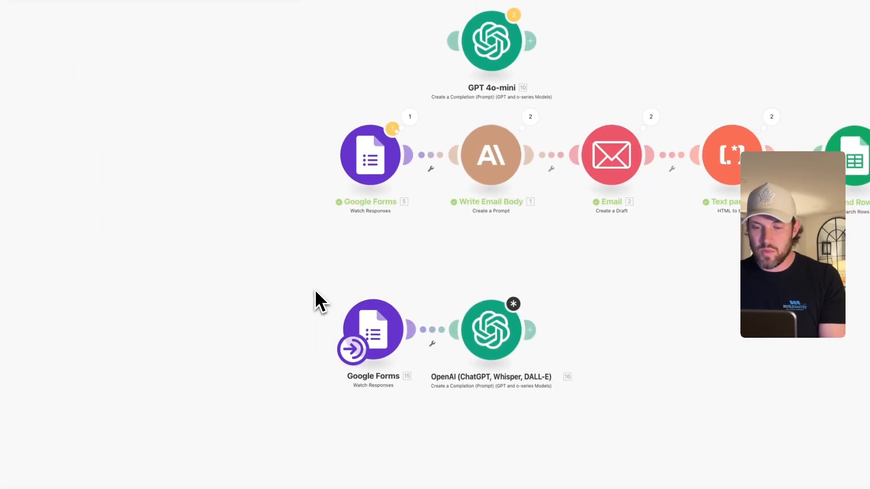
left_click_drag(314, 289, 428, 360)
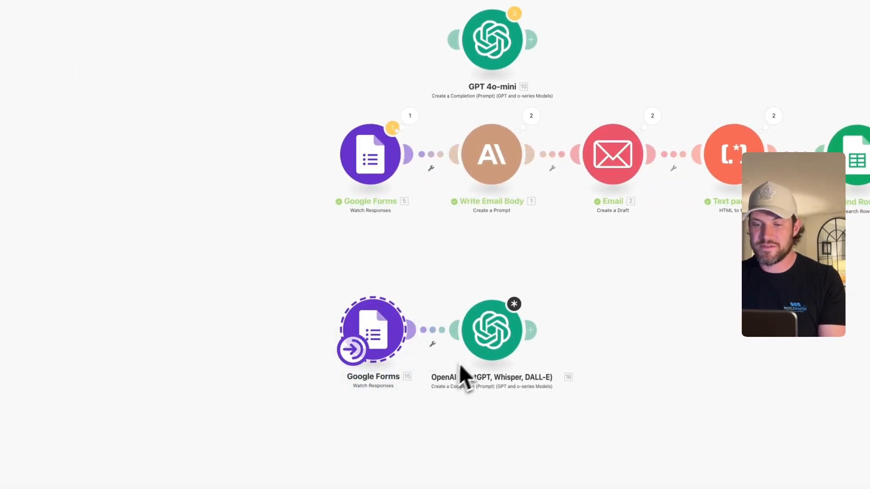
- Delete the old test response row from the form responses spreadsheet
left_click(385, 286)
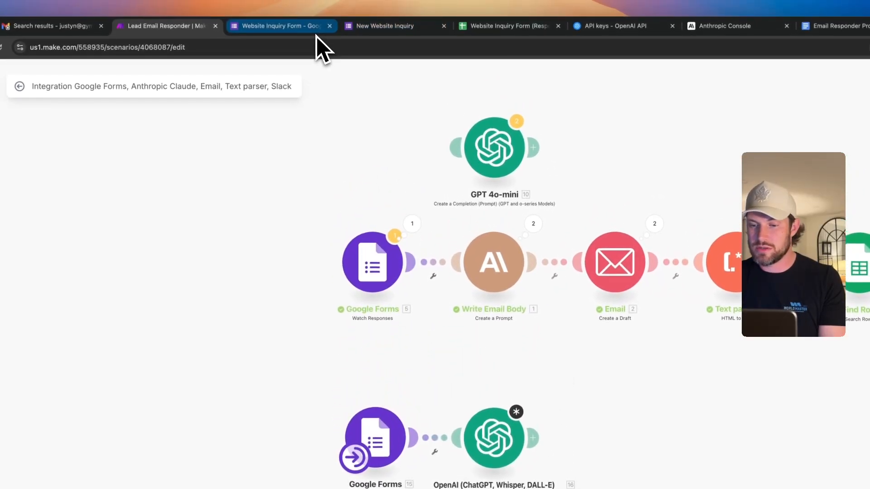
left_click(377, 27)
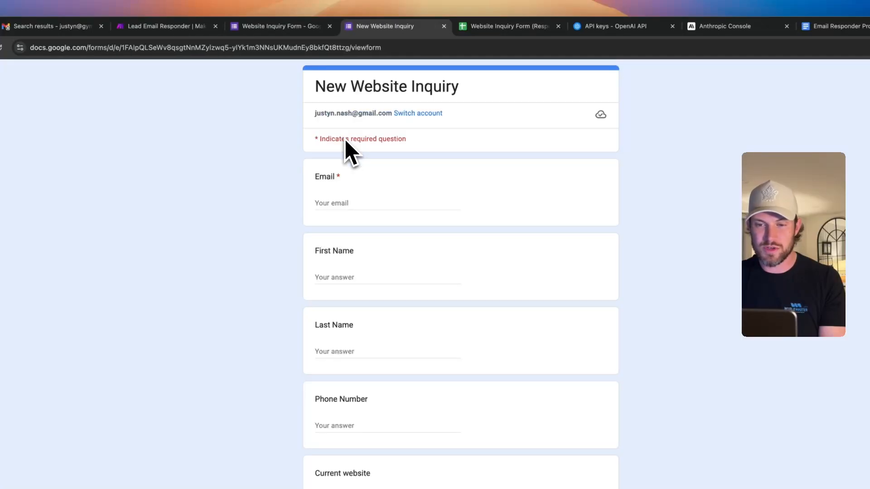
left_click(361, 207)
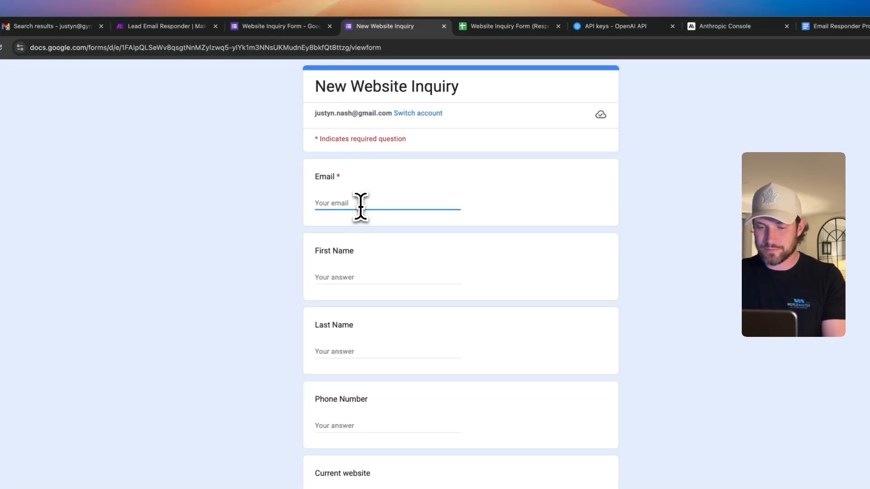
left_click(499, 33)
right_click(28, 198)
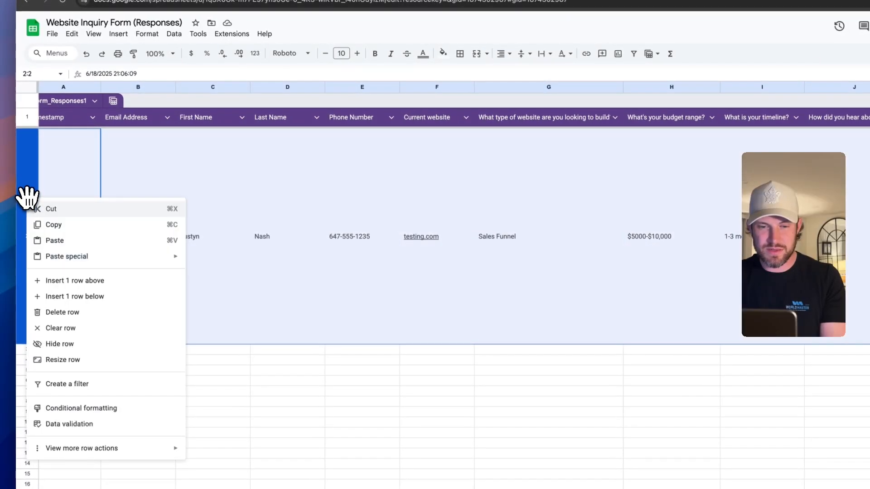
left_click(63, 313)
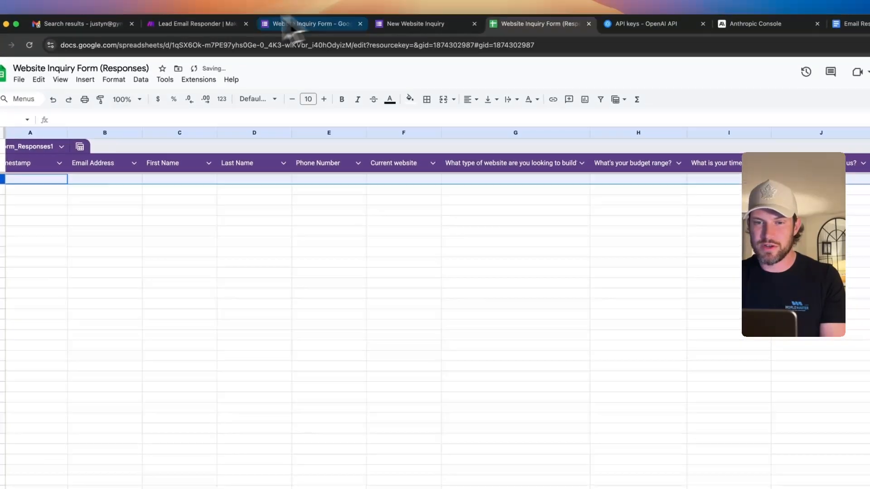
- Back in Make, open the lower Google Forms trigger and save its settings
left_click(213, 3)
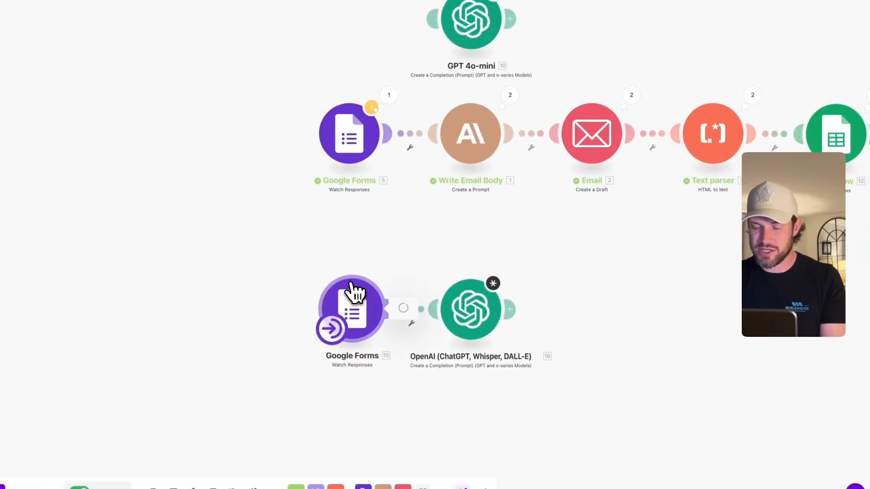
left_click(353, 290)
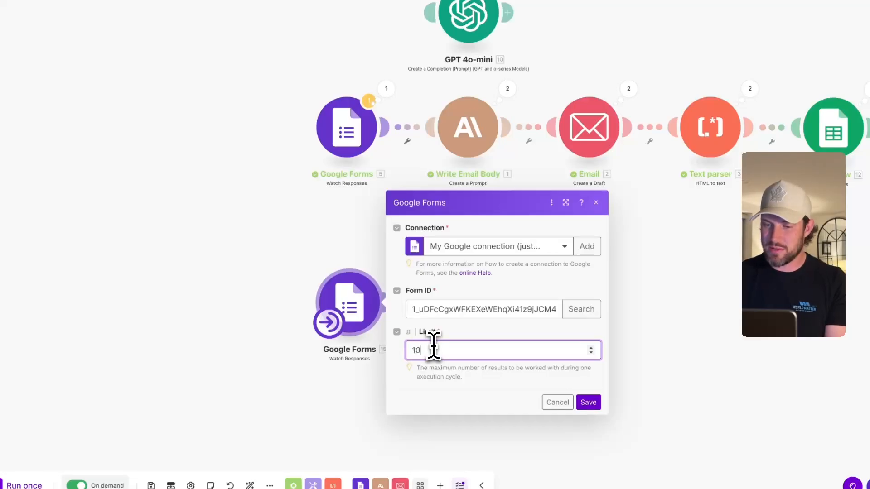
left_click(589, 402)
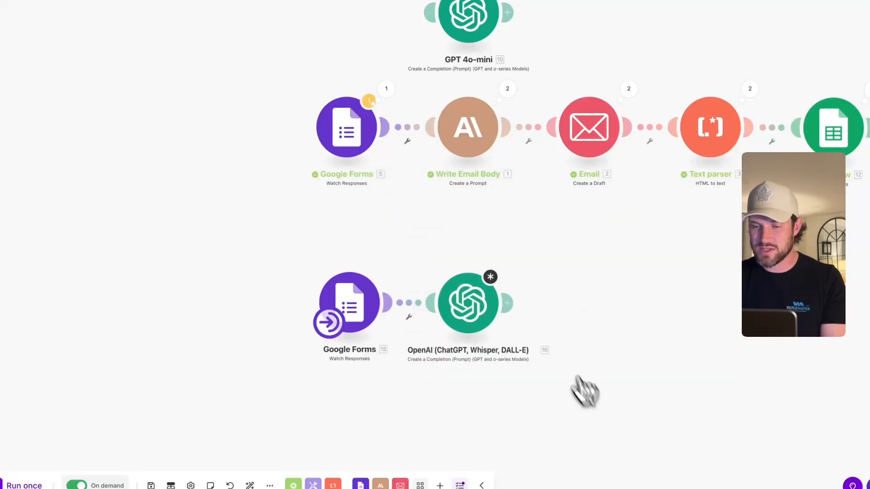
- Submit the New Website Inquiry form with the lead's email, first and last name, then check the spreadsheet
left_click(370, 13)
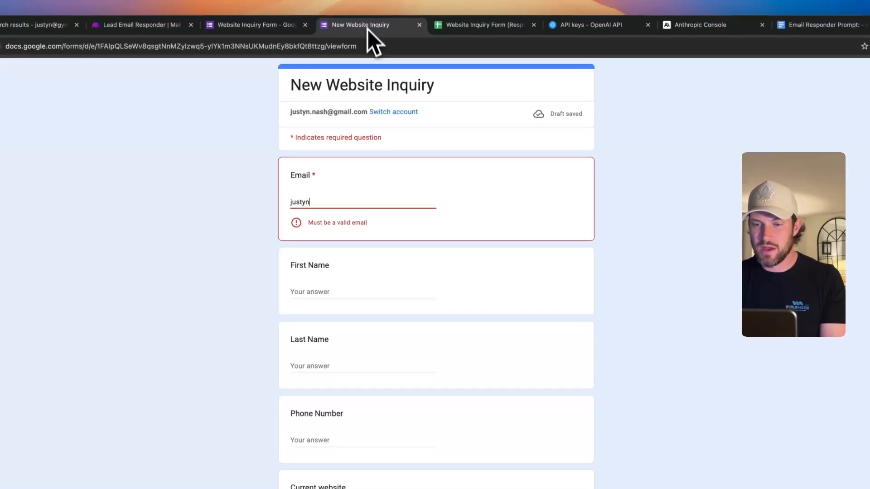
left_click(336, 205)
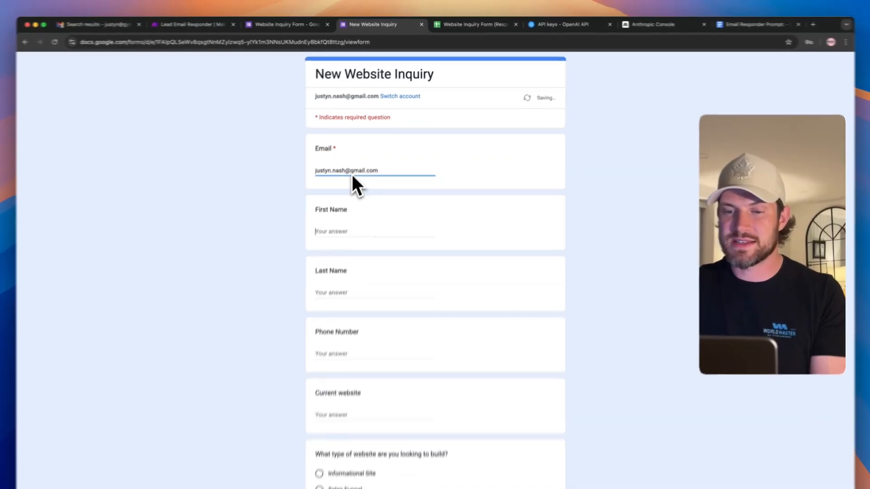
key("Tab")
key("Tab")
key("Tab")
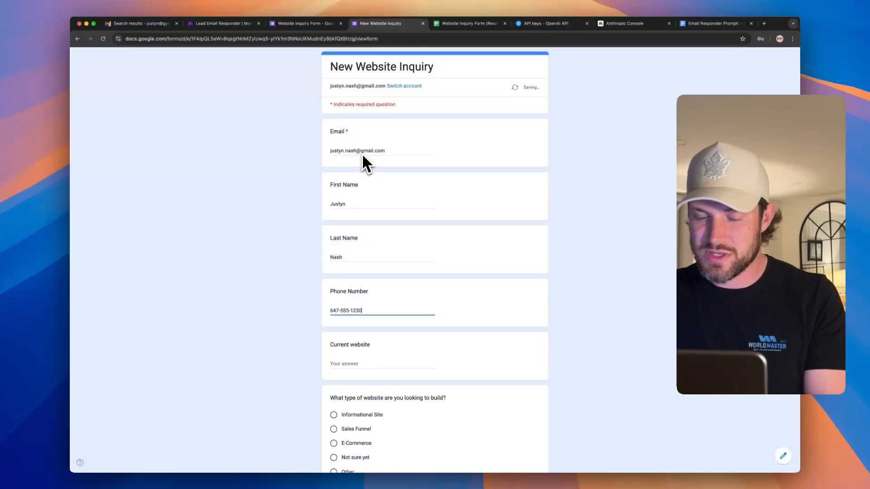
scroll(370, 198, "down", 10)
scroll(356, 299, "down", 2)
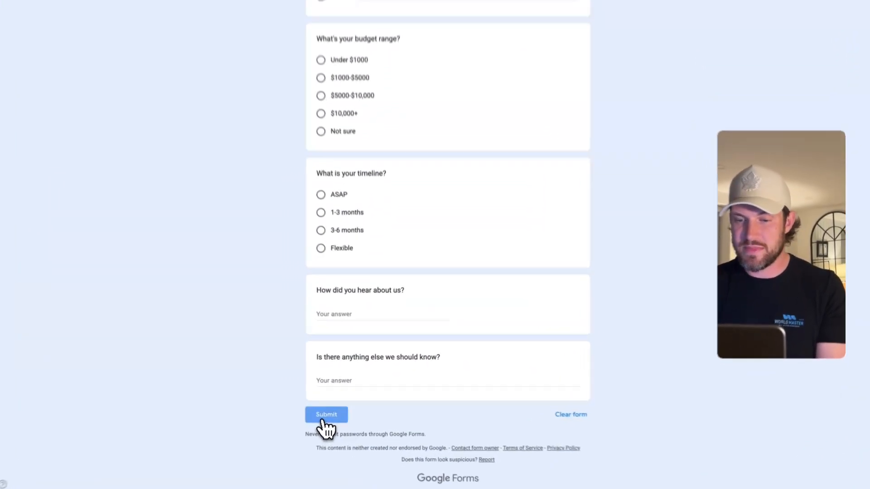
left_click(323, 421)
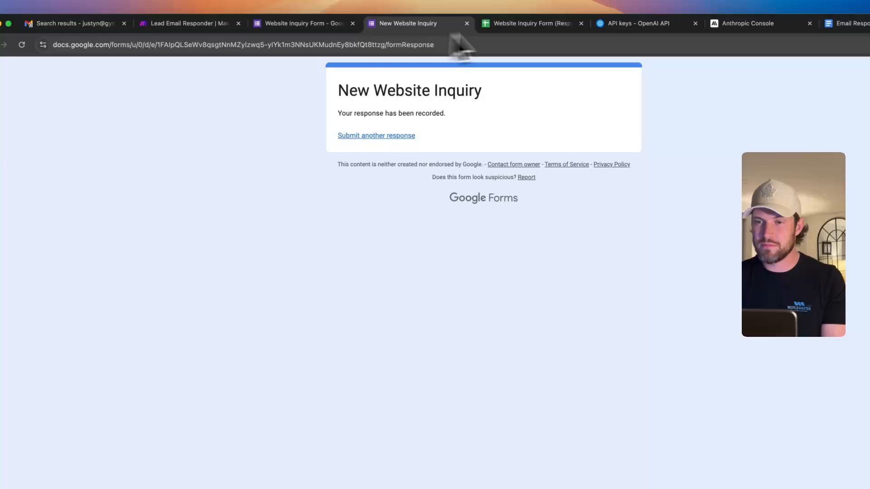
left_click(527, 24)
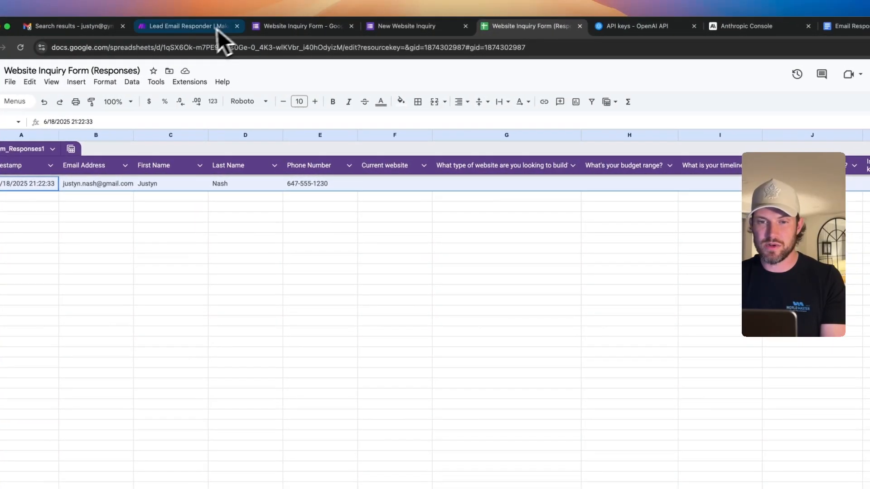
- Return to Make and run the scenario once, dismissing the module setup warnings
left_click(229, 26)
left_click_drag(401, 311, 467, 359)
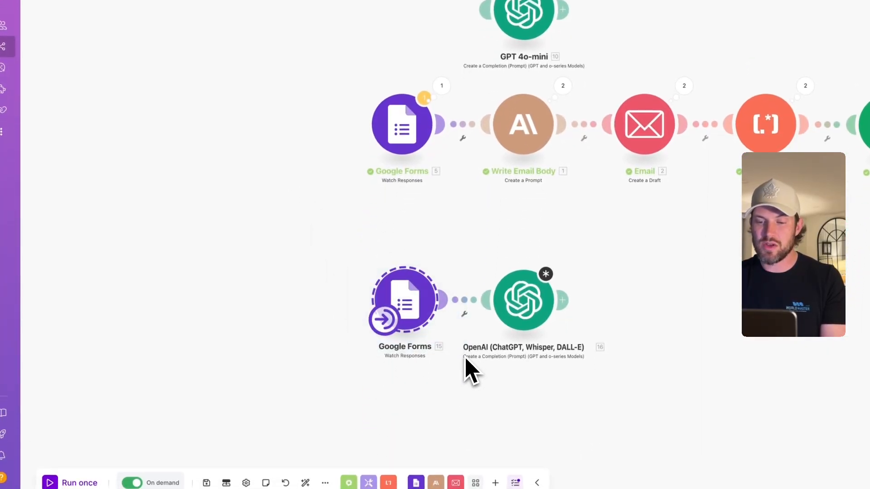
left_click(61, 483)
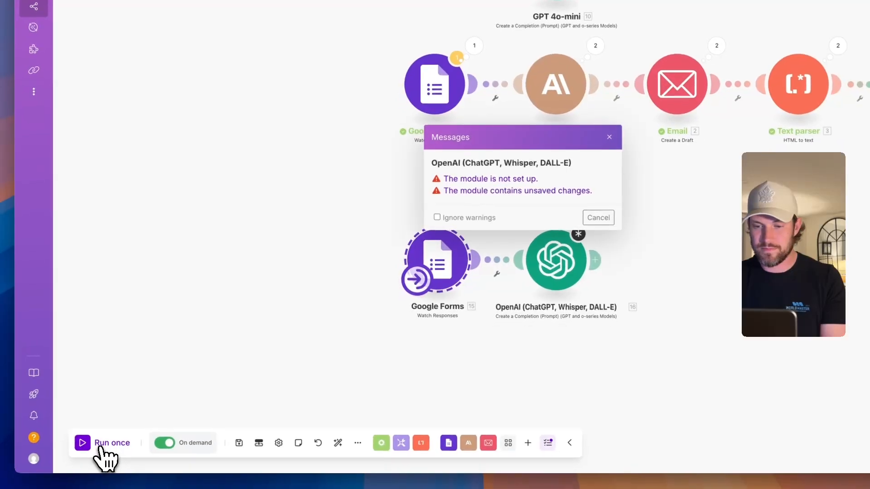
left_click(535, 236)
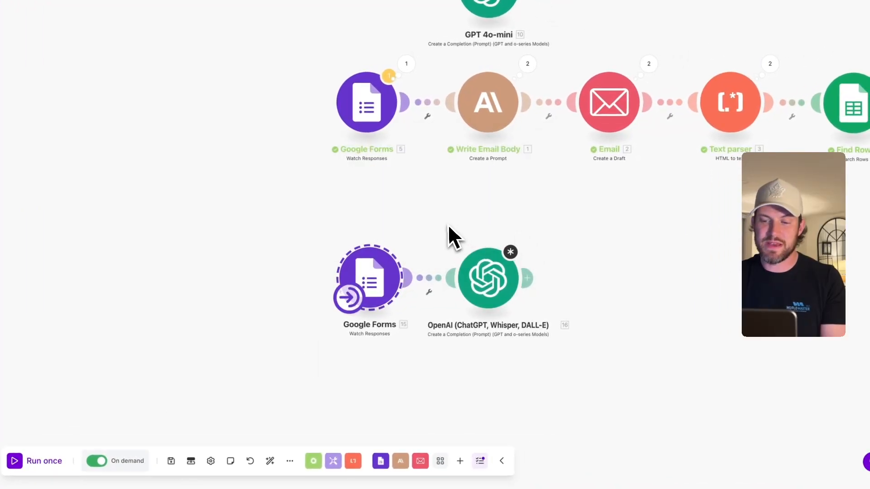
left_click_drag(453, 222, 578, 355)
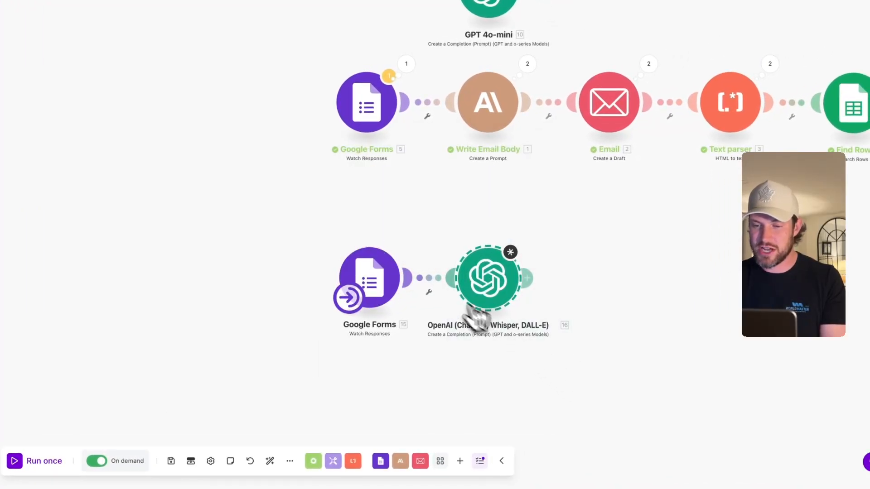
left_click(430, 281)
left_click(439, 223)
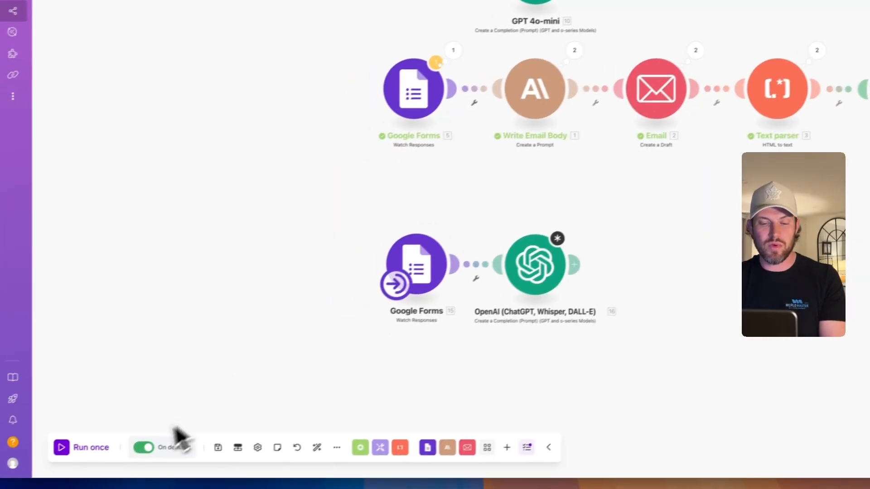
- Run only the lower Google Forms trigger and view its 403 PERMISSION_DENIED error
left_click_drag(324, 244, 580, 346)
left_click_drag(575, 407, 576, 413)
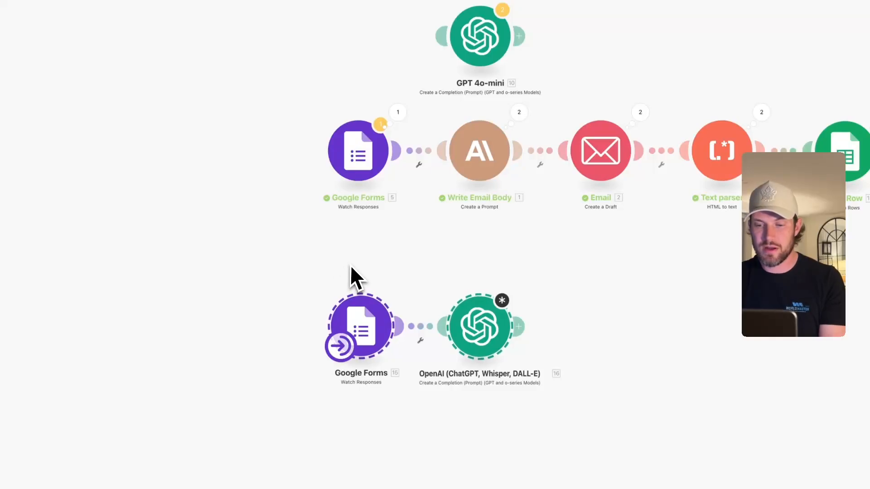
right_click(367, 330)
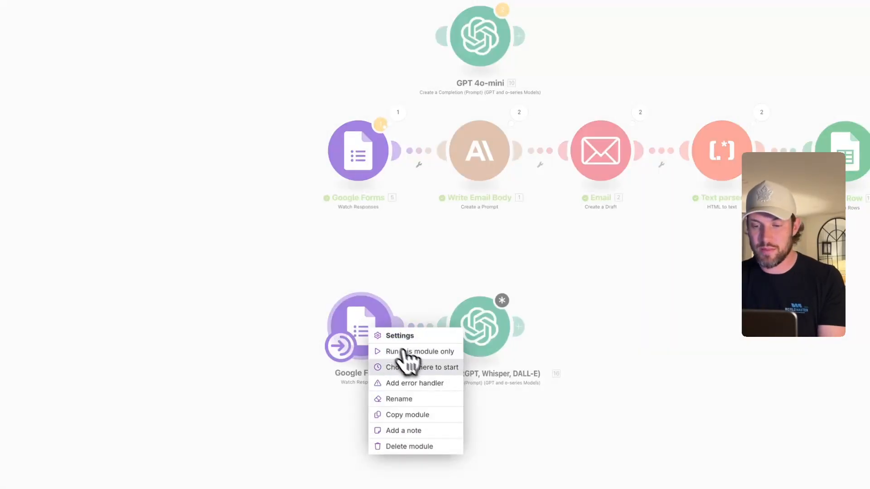
left_click(421, 356)
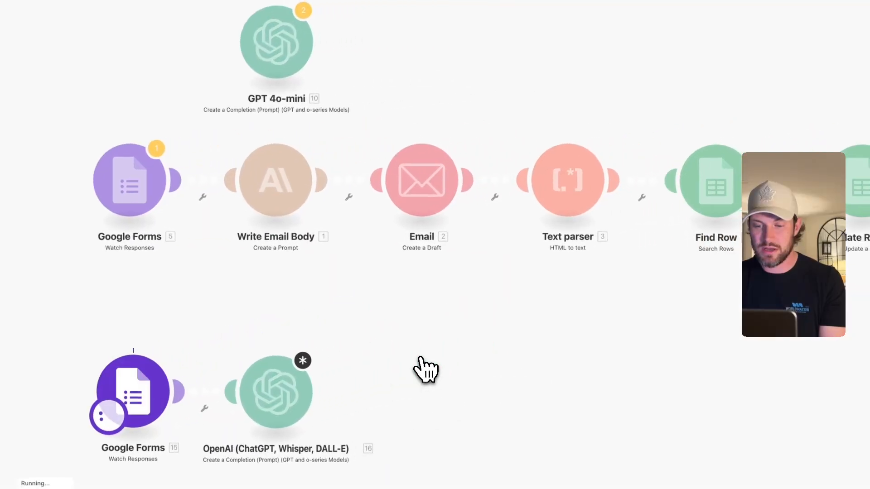
key("alt+Left")
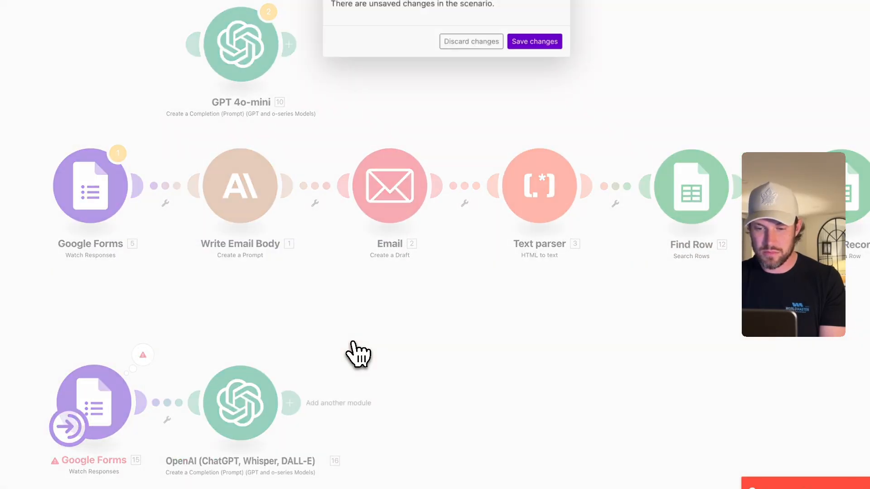
left_click(538, 54)
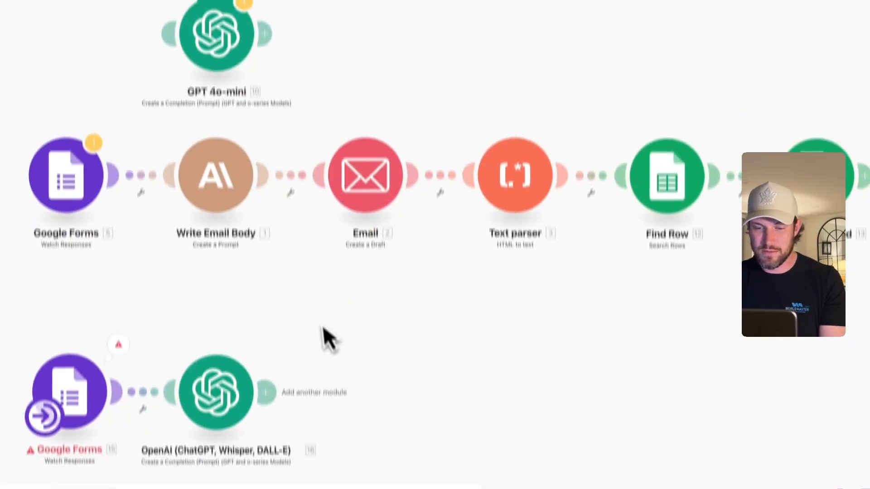
left_click(127, 451)
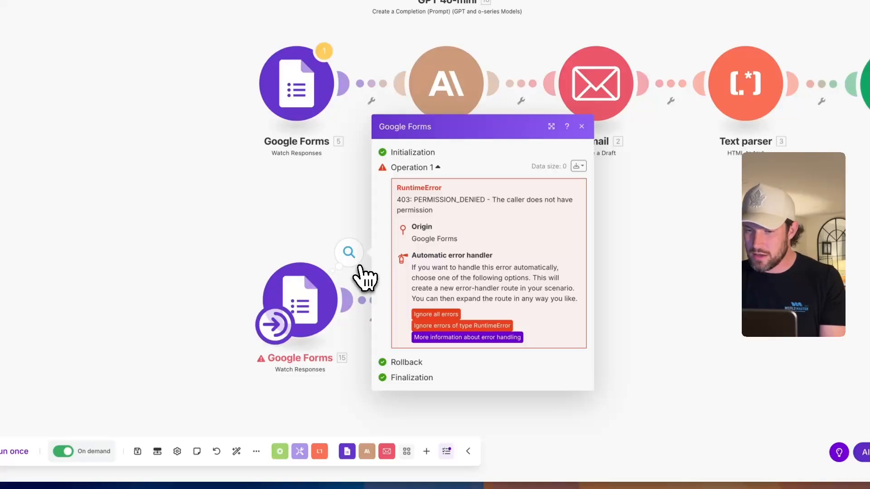
- Switch the Google Forms trigger to the second Google connection and save, starting from now on
left_click(351, 209)
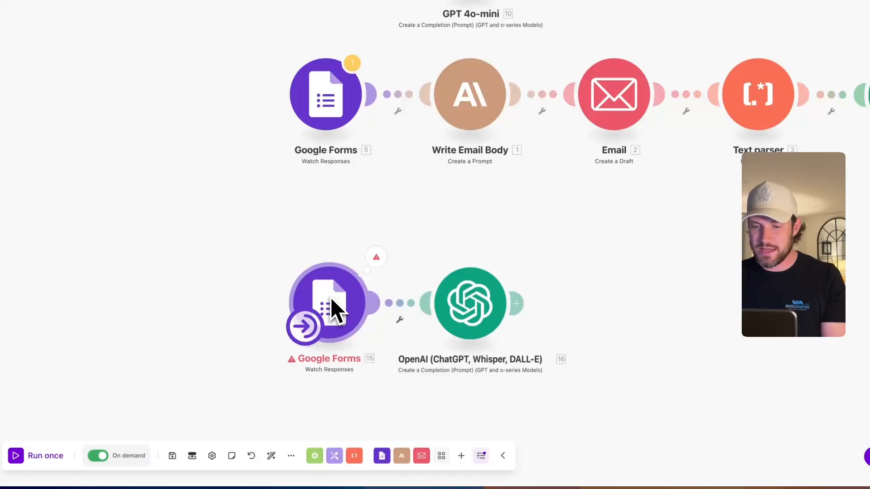
left_click(320, 304)
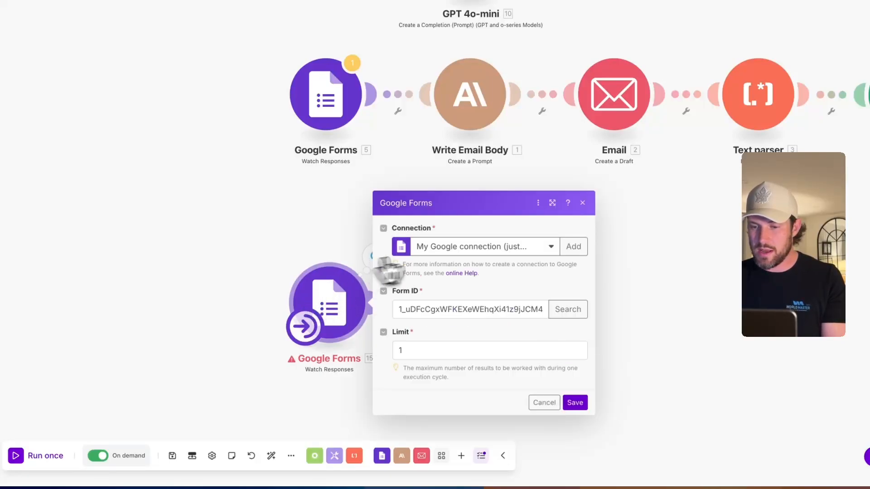
left_click(475, 261)
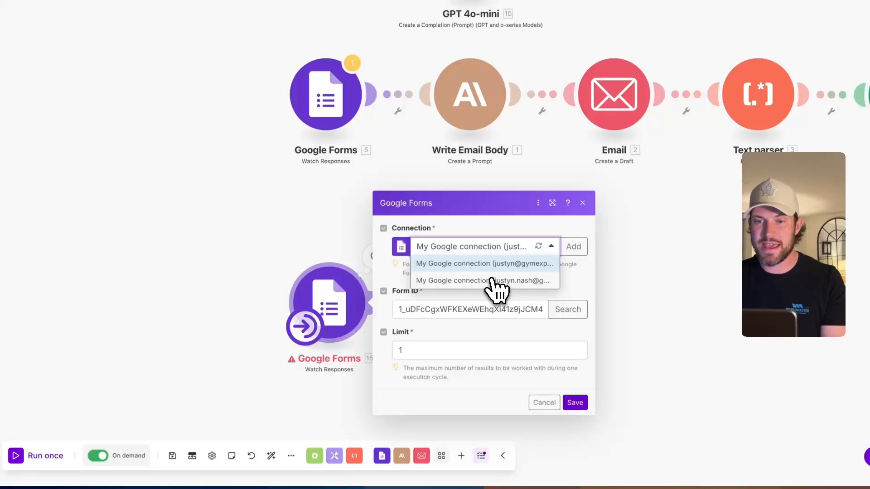
left_click(474, 281)
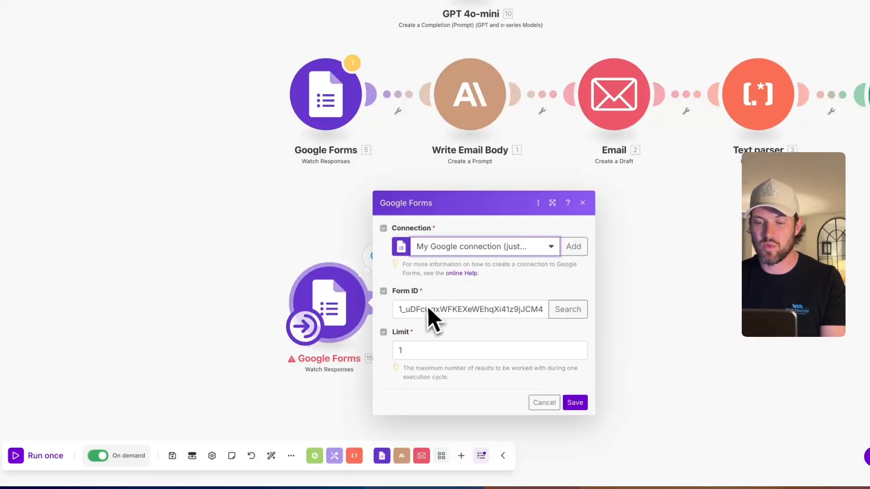
double_click(424, 308)
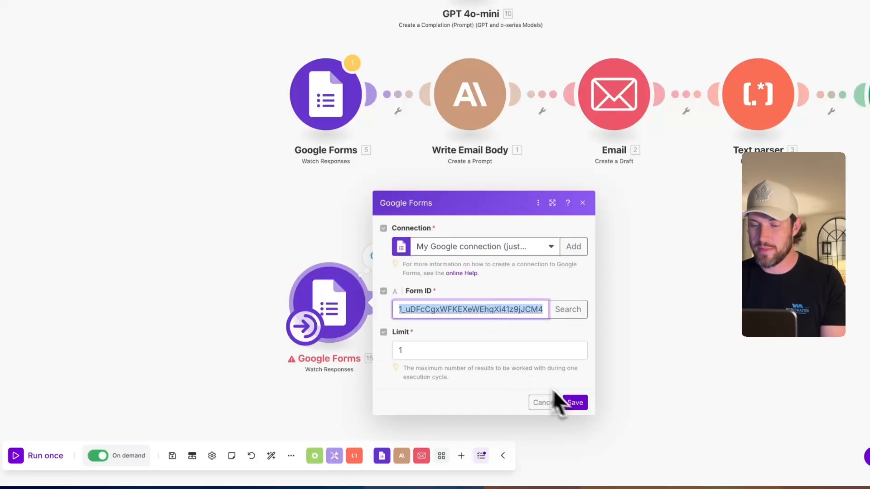
left_click(574, 404)
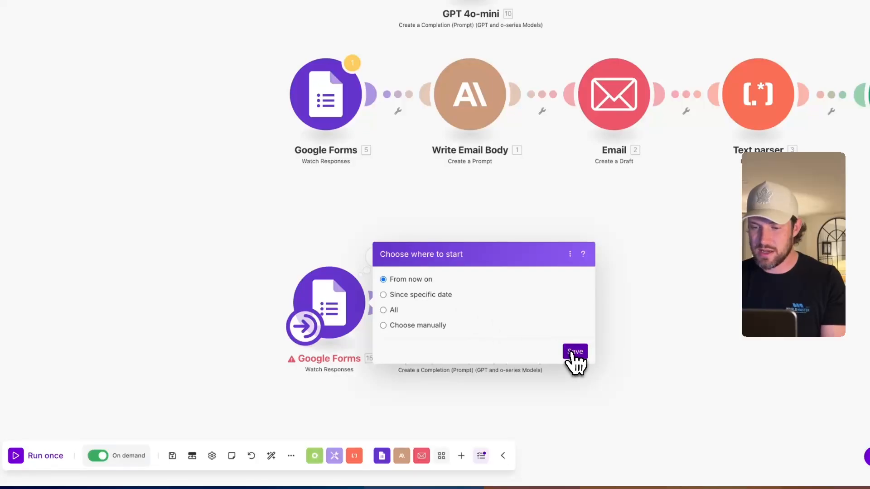
left_click(574, 351)
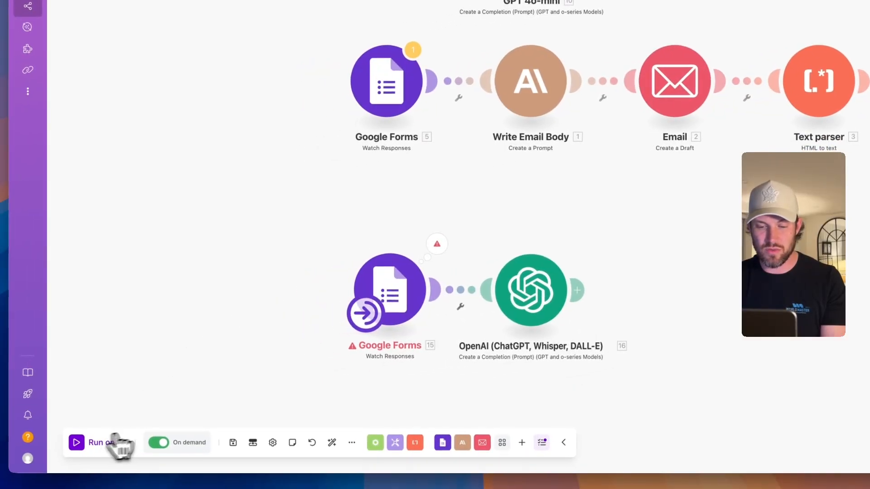
- Run only the Google Forms trigger, close its results and recentre the canvas
right_click(398, 312)
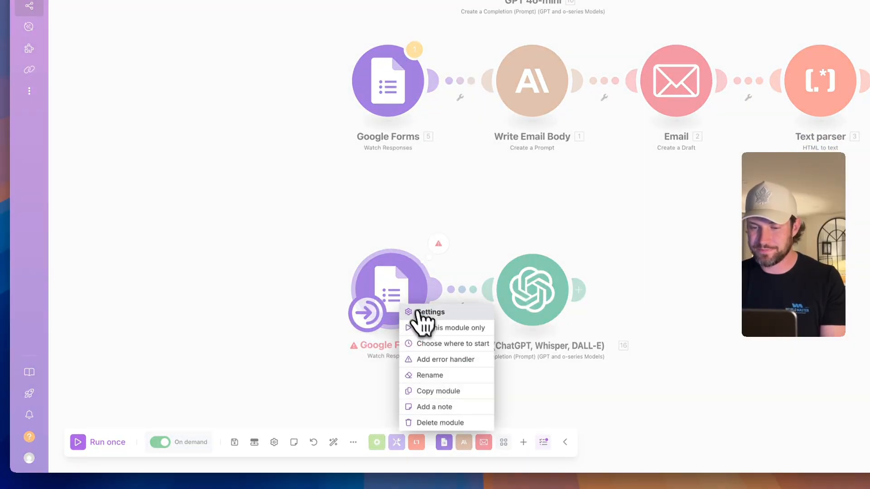
left_click(428, 328)
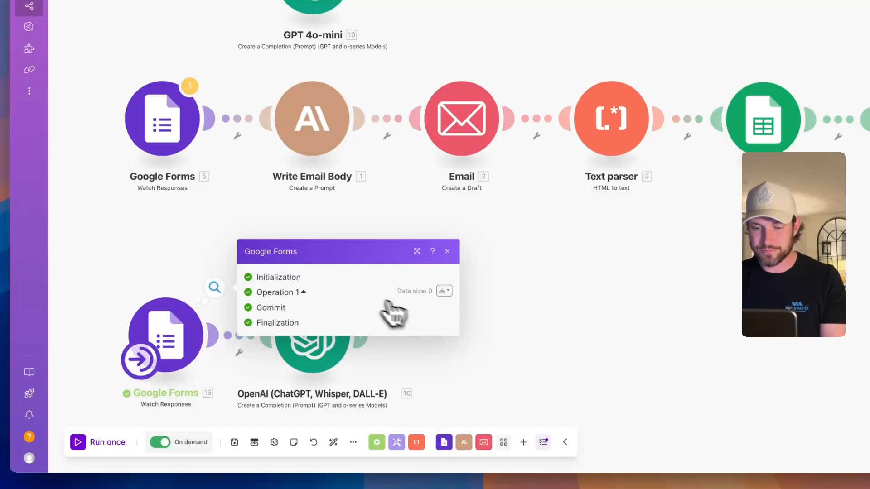
left_click(135, 258)
left_click_drag(111, 267, 318, 241)
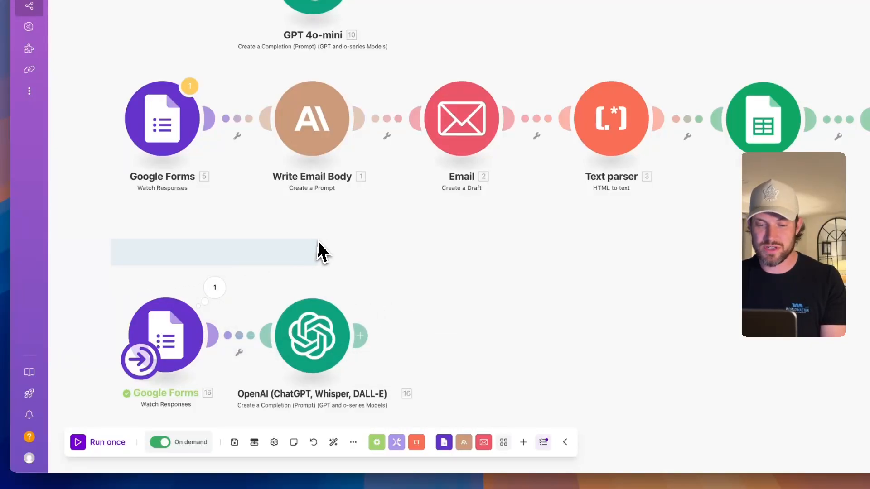
left_click_drag(111, 284, 457, 210)
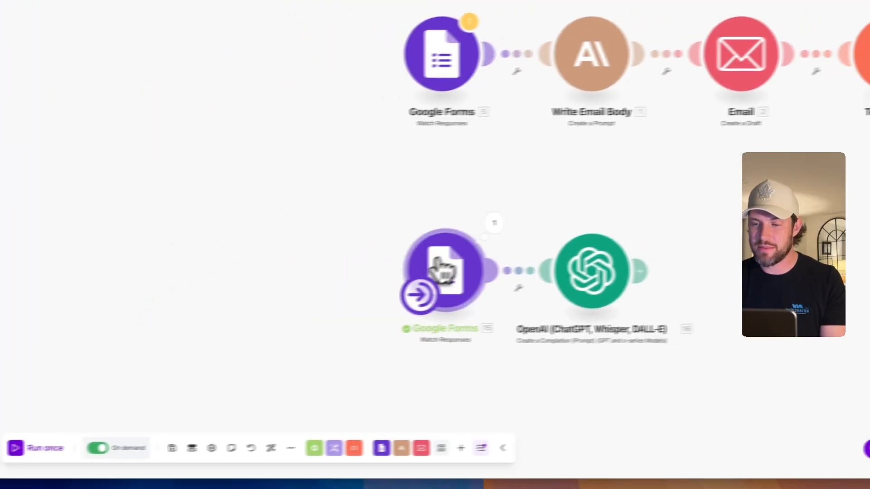
- Reopen the trigger settings, confirm the second Google connection and save again
right_click(504, 263)
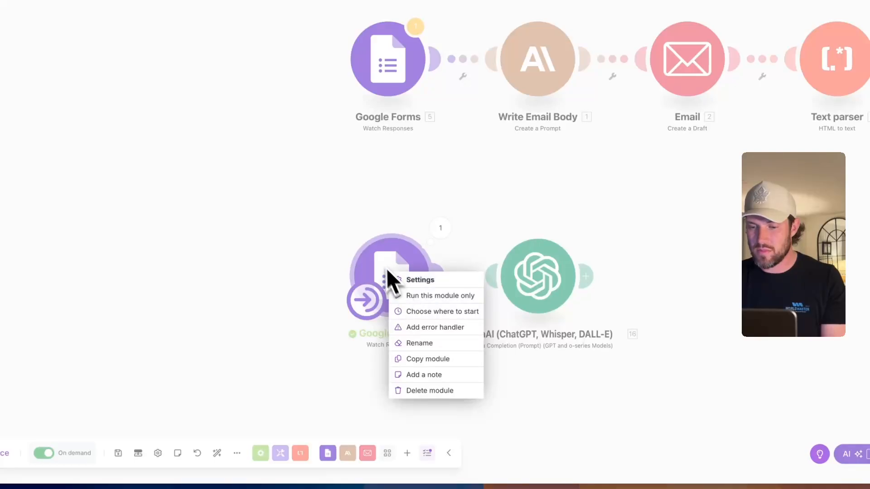
left_click(383, 257)
left_click(380, 261)
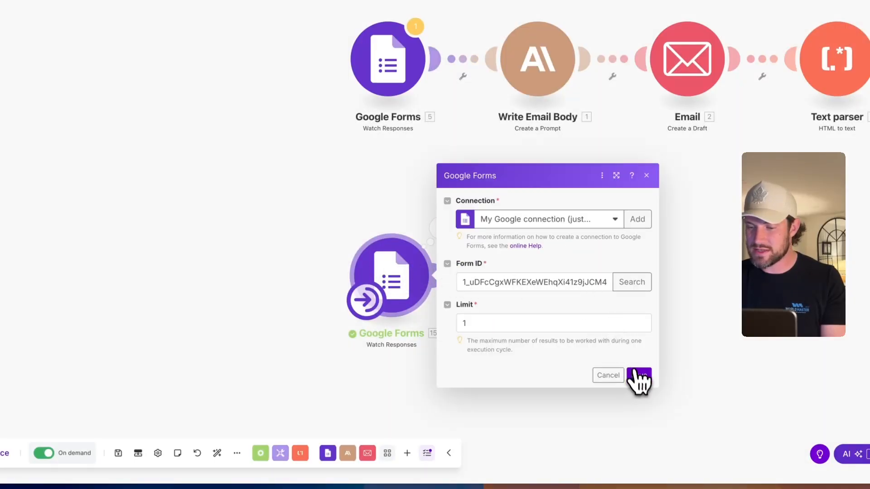
left_click(639, 376)
left_click(399, 287)
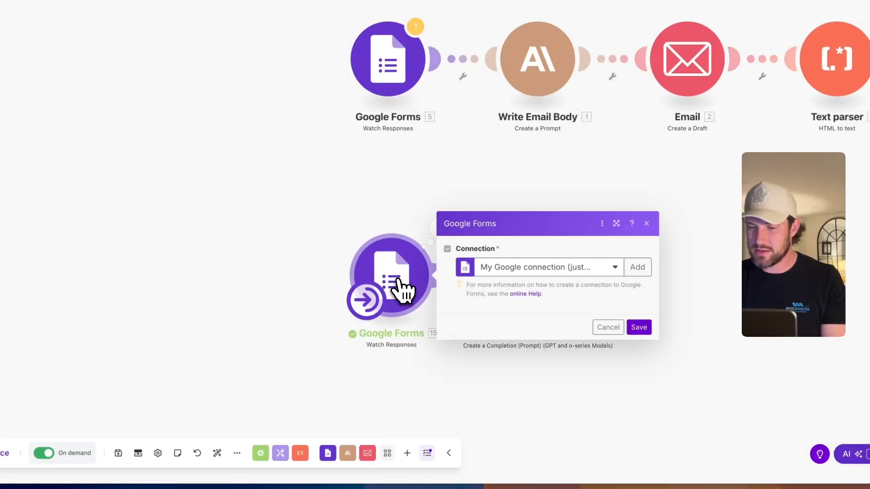
left_click(573, 224)
left_click(551, 236)
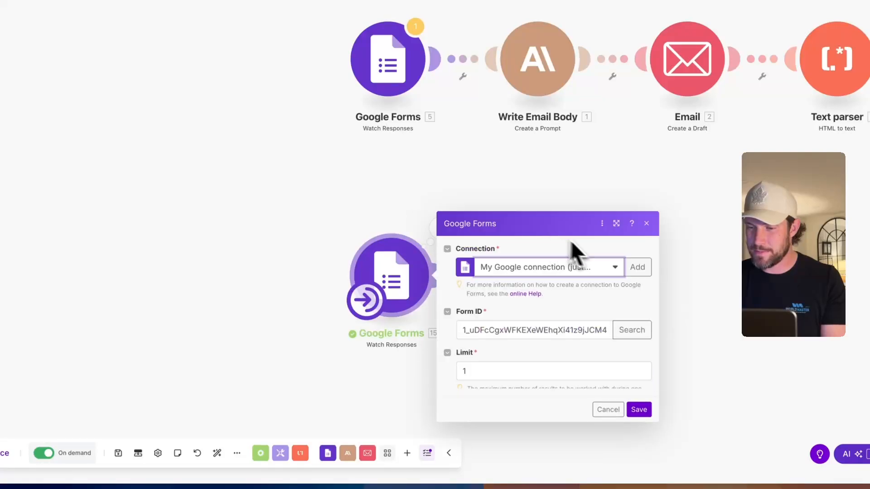
left_click(638, 376)
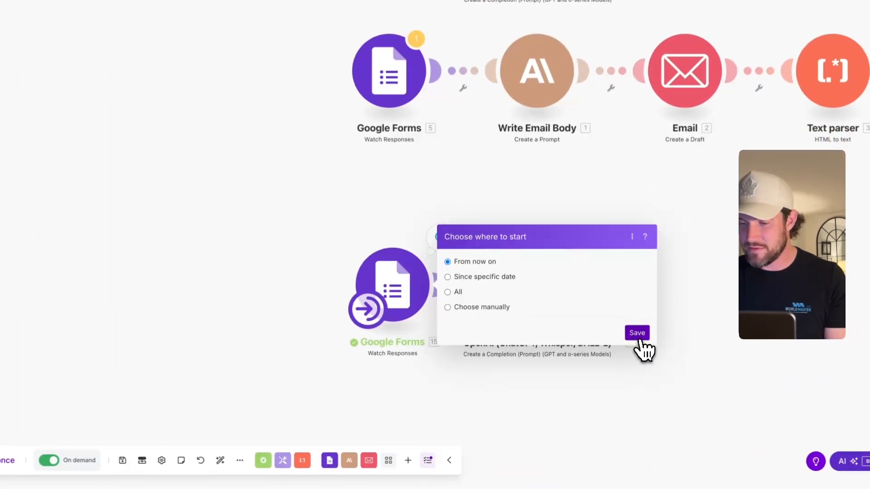
- Confirm the trigger start, then reselect the second Google connection and save
left_click(605, 357)
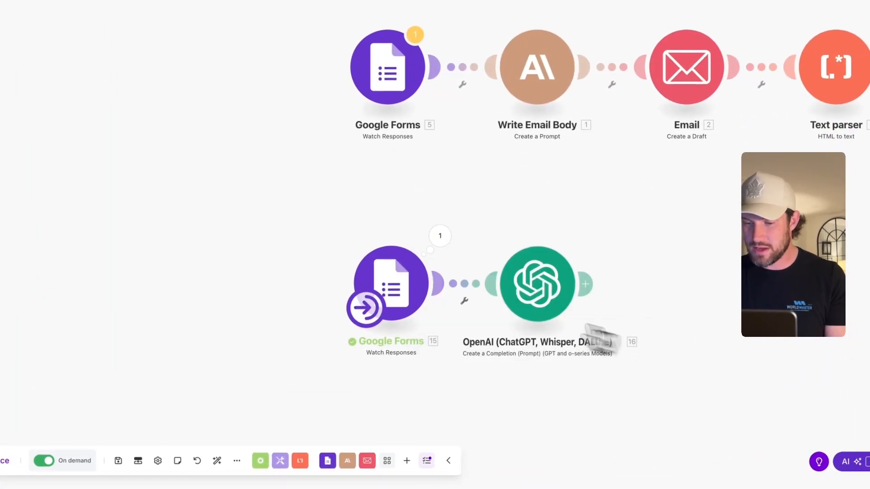
right_click(434, 319)
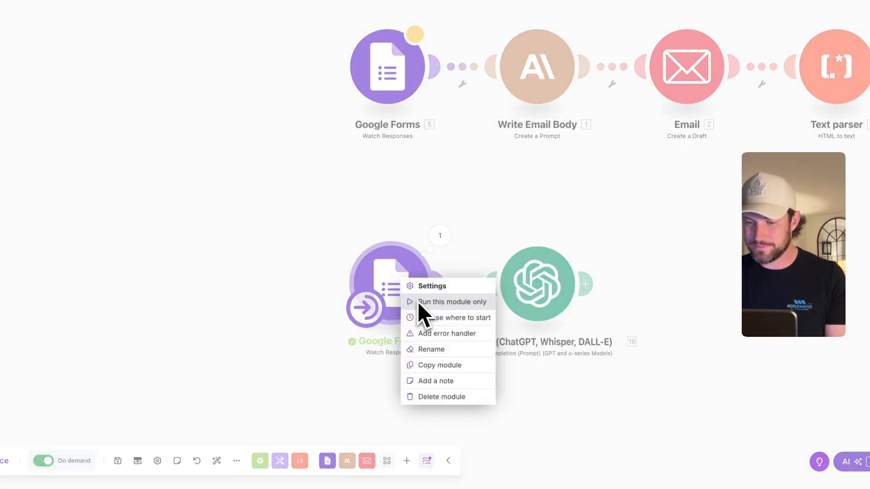
left_click(386, 274)
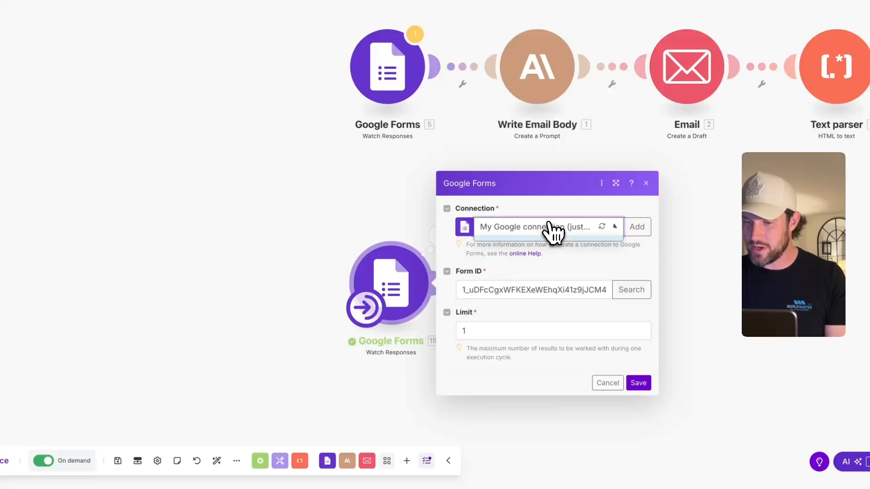
left_click(517, 262)
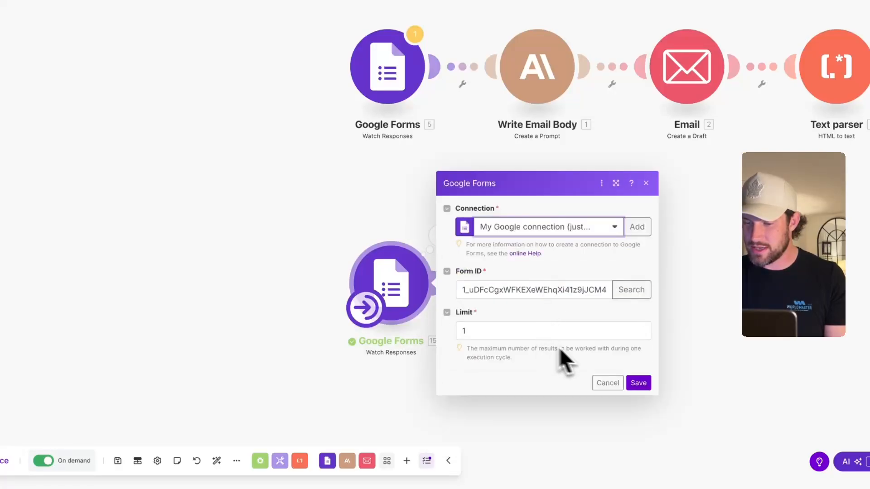
left_click(639, 383)
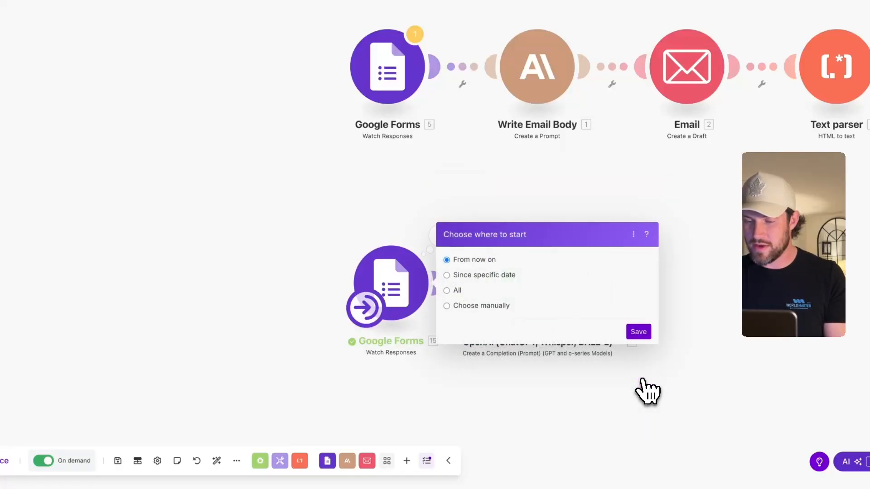
- Set the trigger to start from All responses and run the whole scenario once
left_click(447, 277)
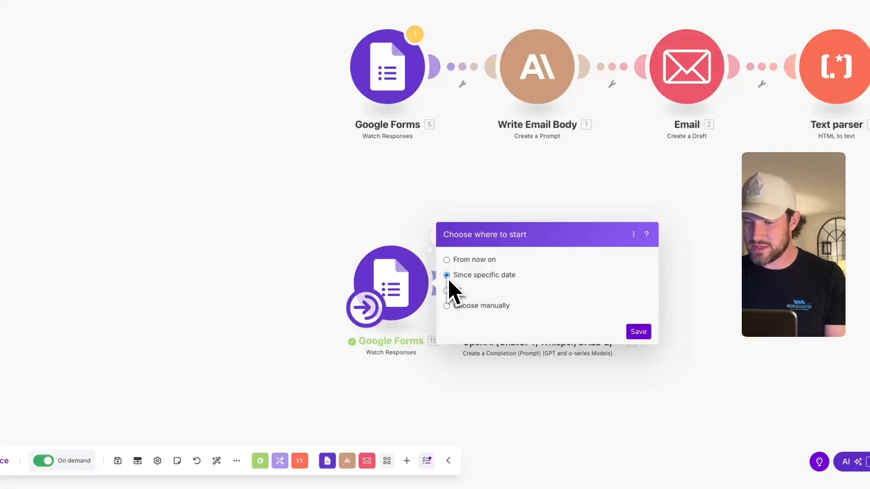
left_click(447, 324)
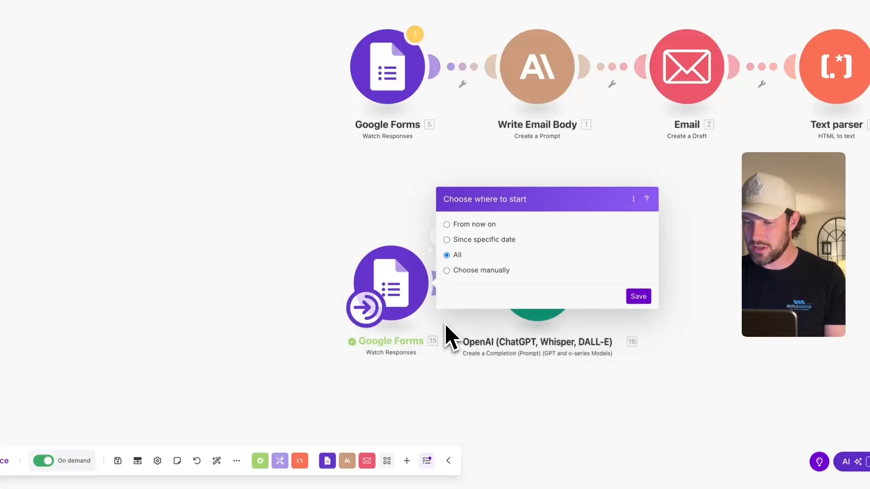
left_click(640, 296)
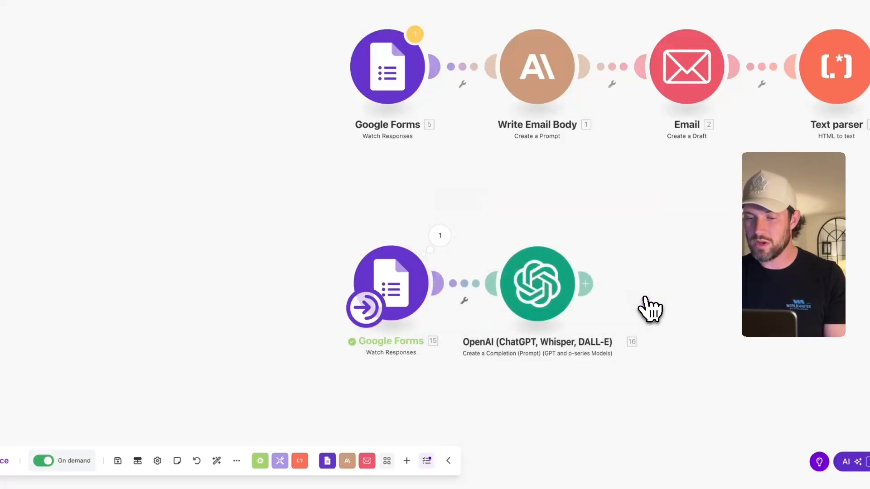
left_click(107, 443)
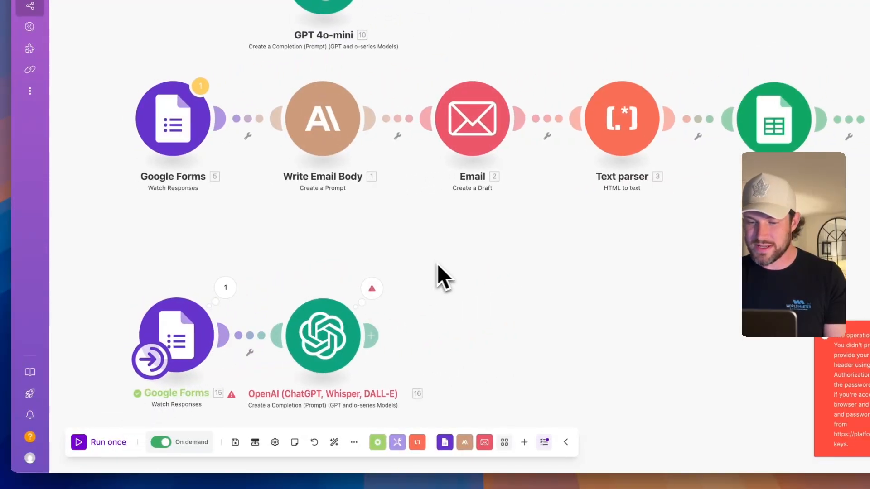
- Inspect the trigger's single response bundle and its respondent email, then reopen the OpenAI settings
left_click(395, 211)
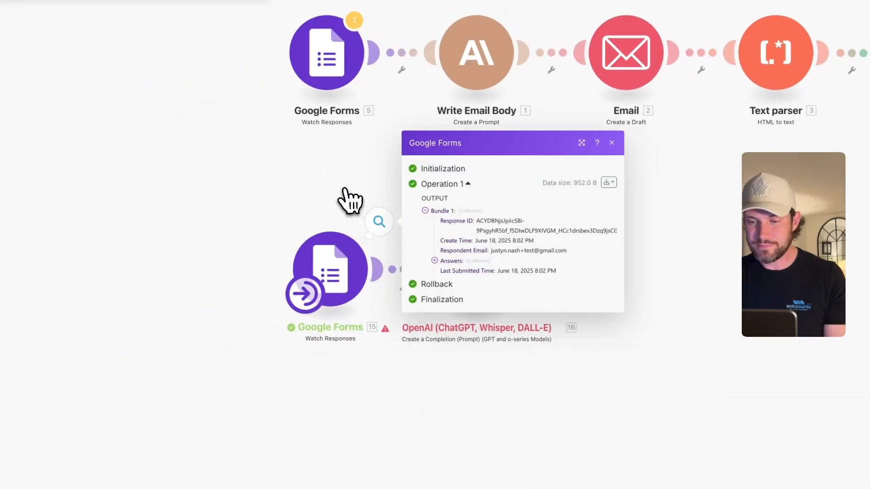
left_click(360, 176)
left_click_drag(428, 185, 577, 357)
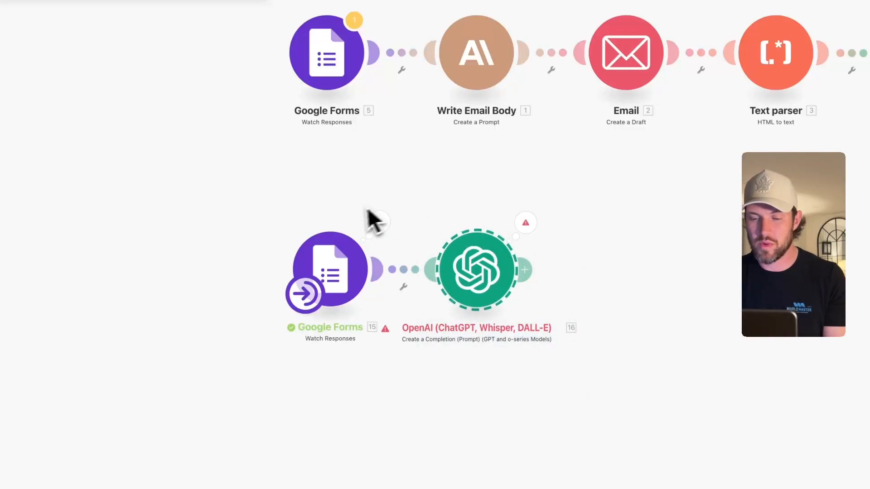
left_click_drag(272, 204, 402, 338)
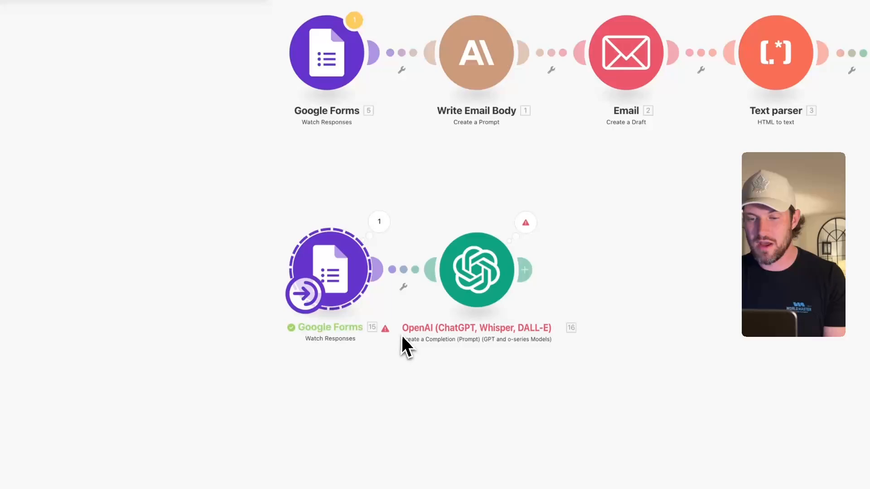
left_click(383, 230)
left_click(435, 261)
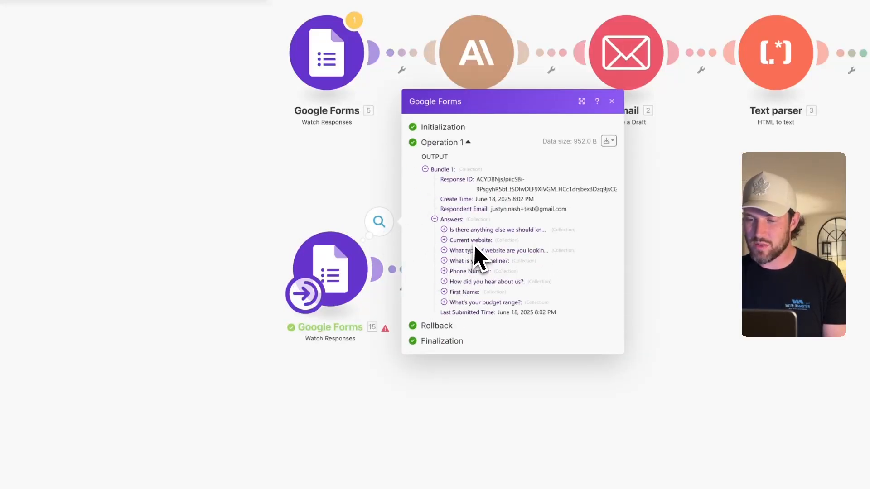
left_click_drag(575, 210, 493, 210)
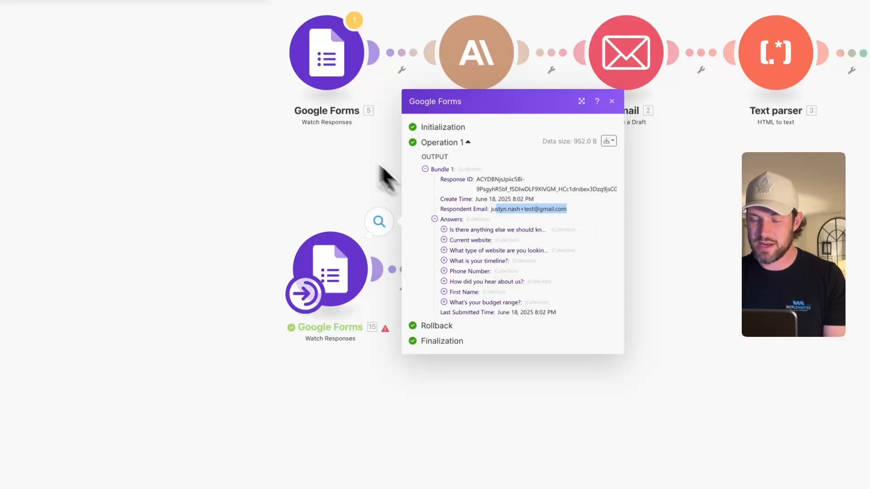
left_click(327, 145)
left_click(422, 270)
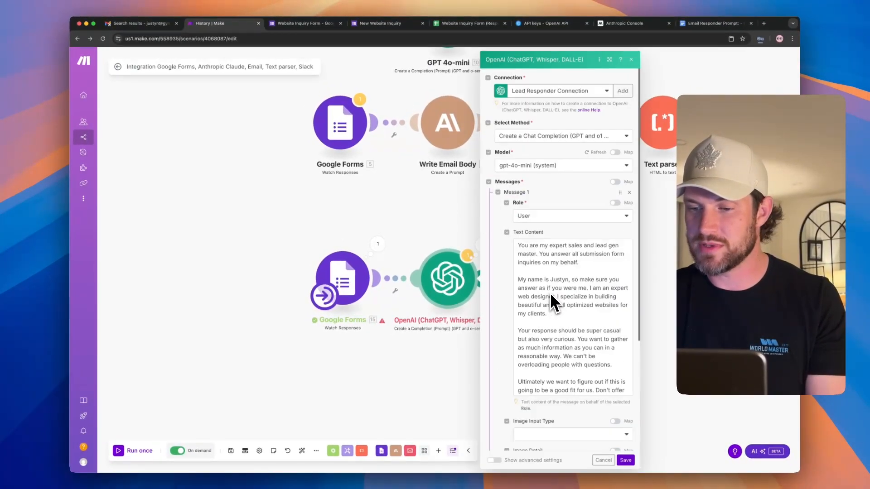
- Widen the OpenAI settings and add a 'Sender:' line two lines below 'Form submission info:'
scroll(549, 293, "down", 5)
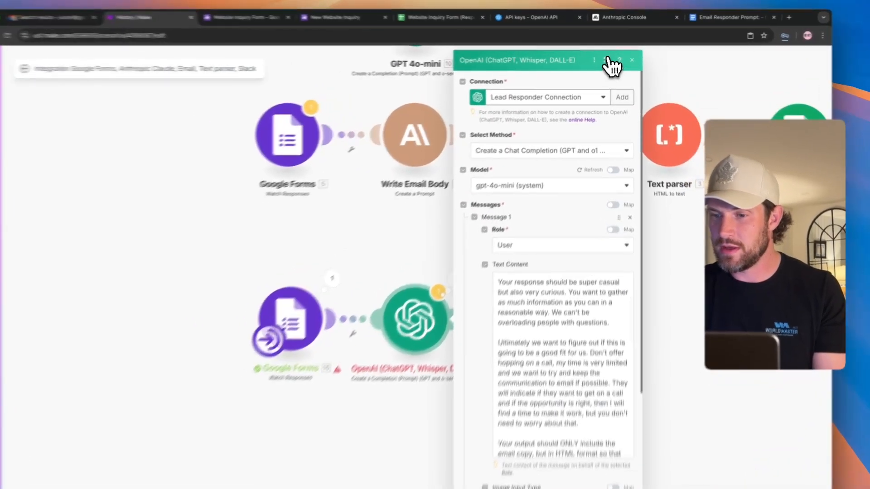
left_click(609, 59)
scroll(579, 414, "down", 4)
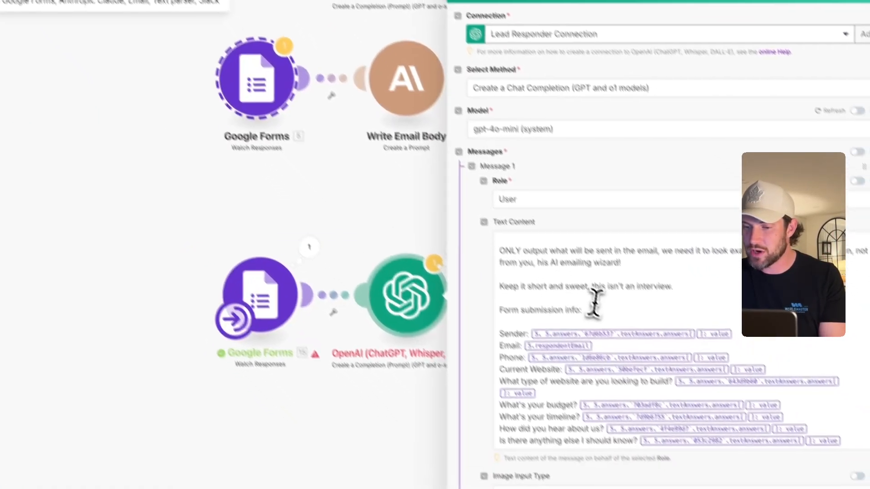
left_click(656, 365)
key("Return")
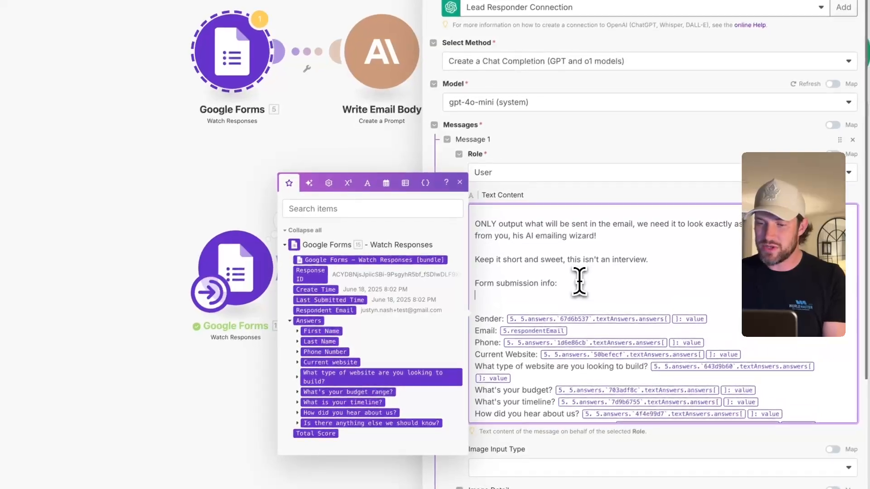
key("Return")
type("Sender:")
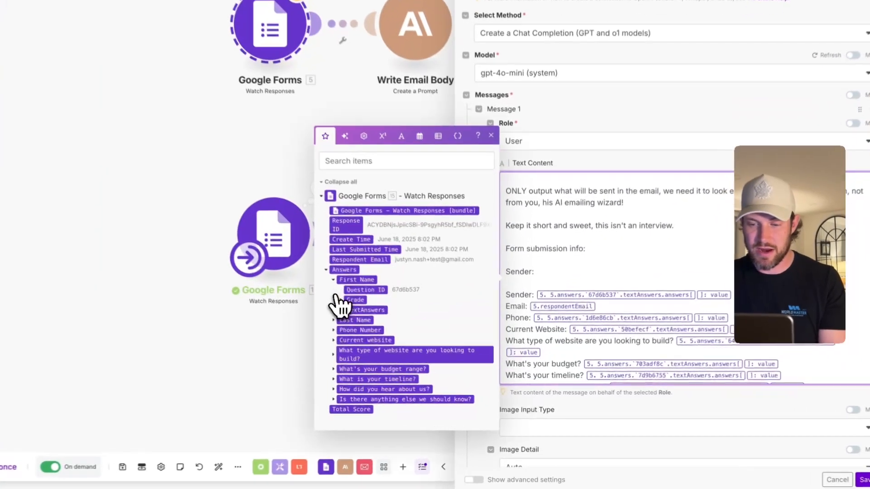
- Map the First Name form answer value after 'Sender:' in the prompt
left_click(387, 323)
left_click(335, 308)
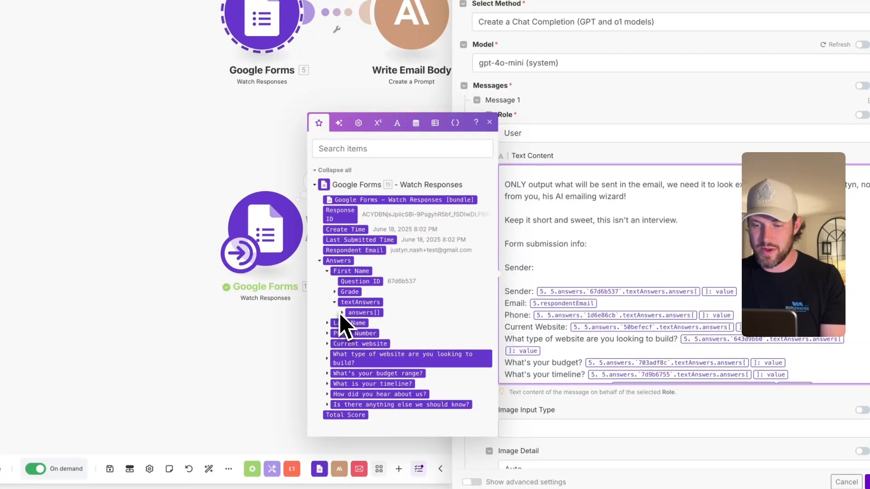
left_click(342, 313)
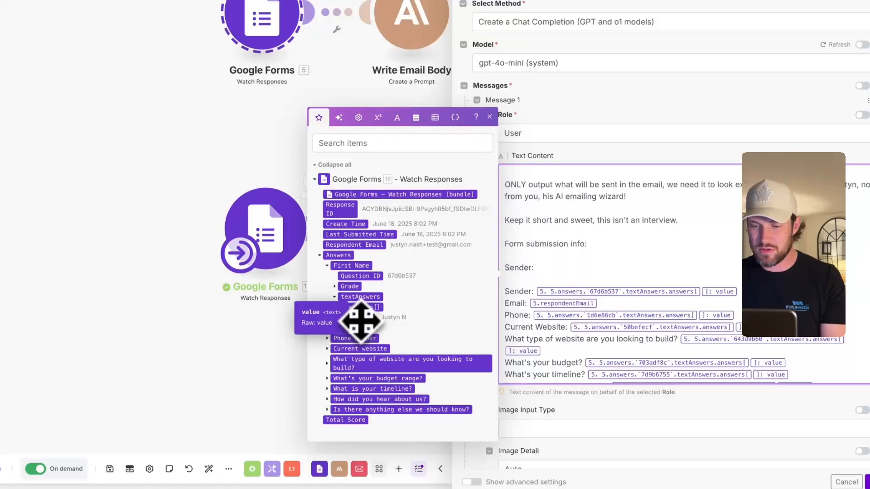
left_click(360, 318)
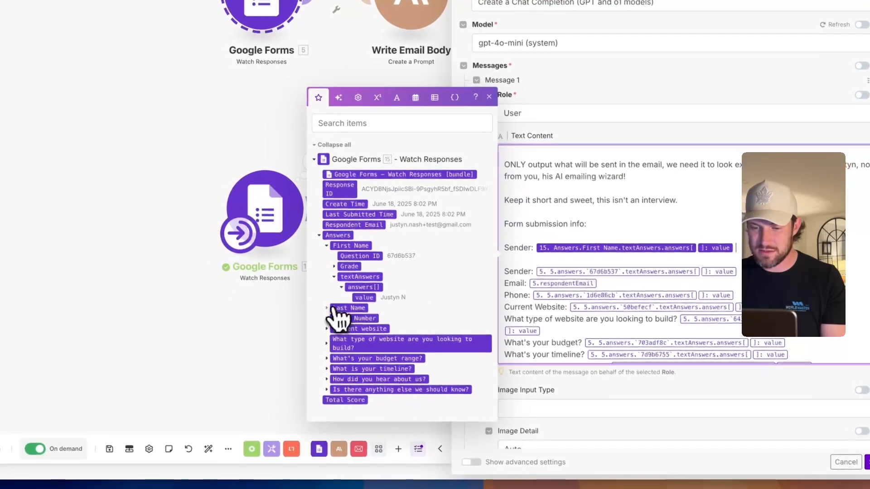
- Map the Last Name form answer value into the Sender line and close the OpenAI settings
left_click(326, 323)
left_click(336, 318)
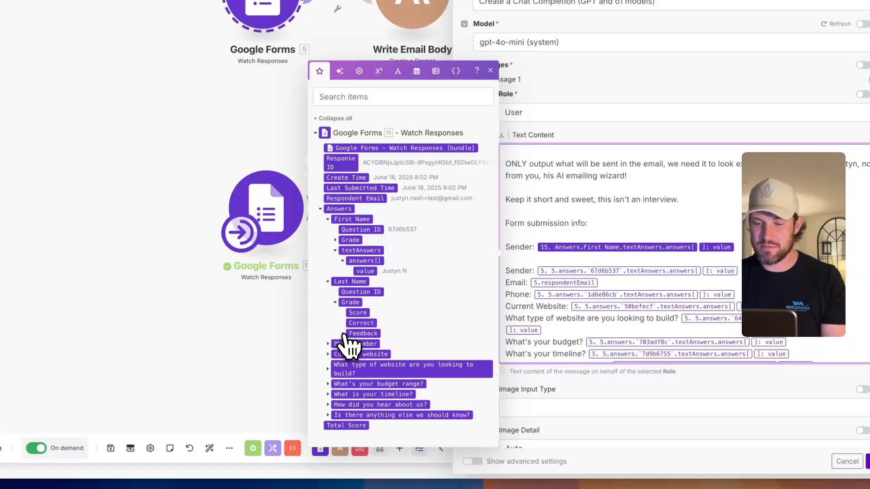
left_click(343, 334)
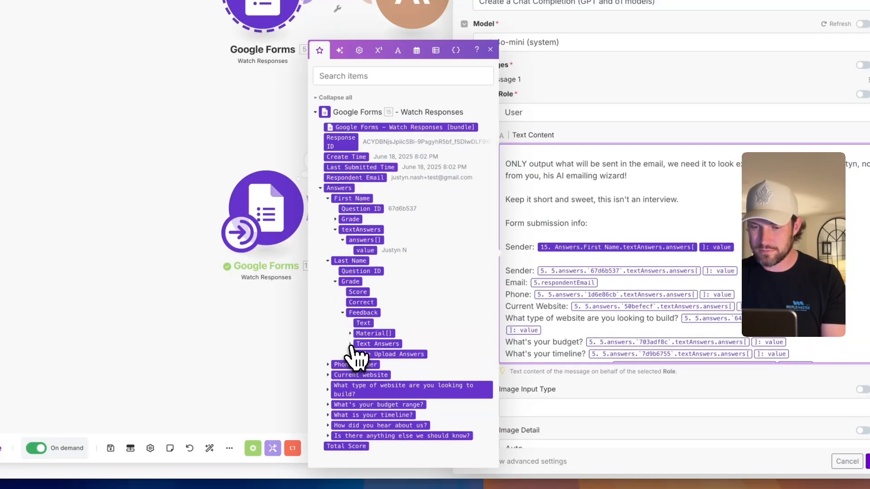
left_click(350, 344)
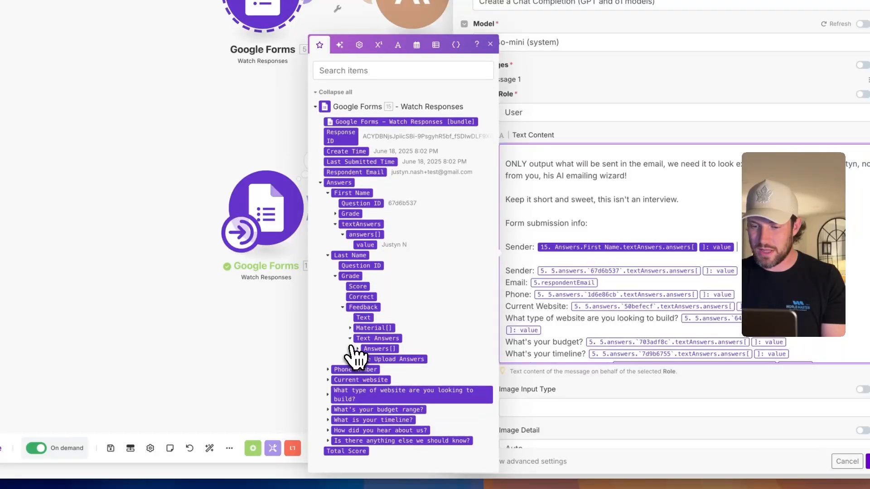
left_click(358, 348)
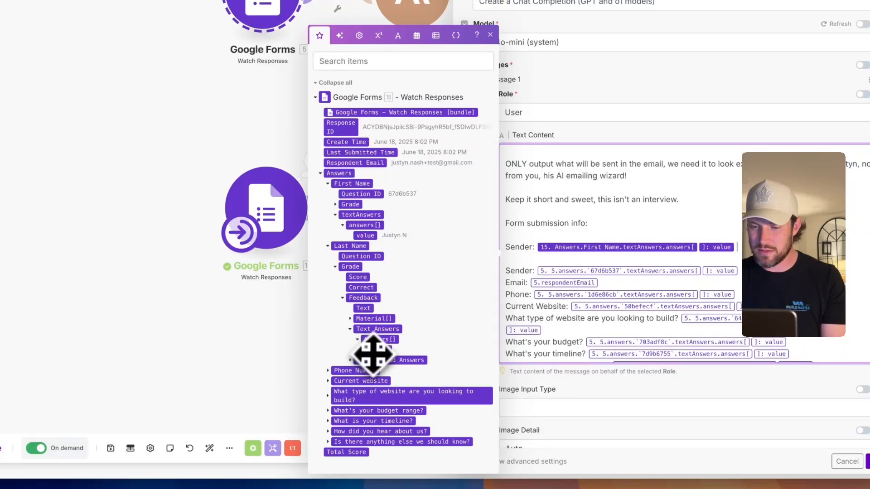
left_click(377, 351)
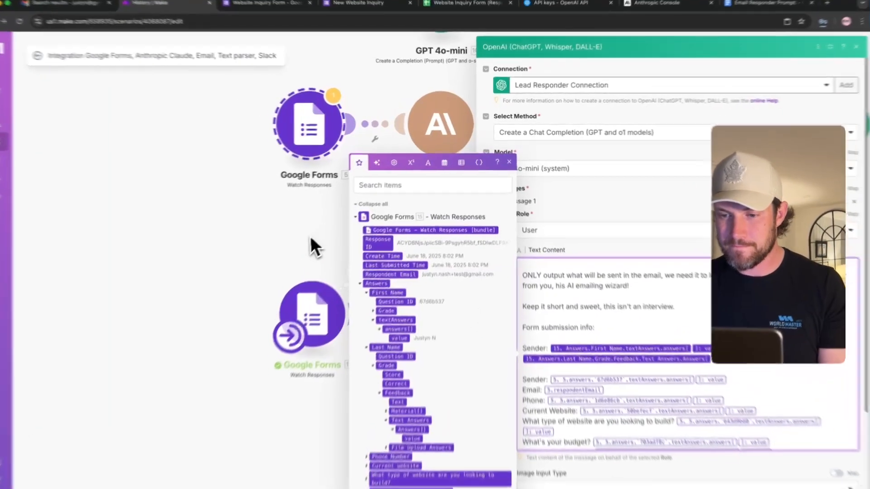
left_click(311, 245)
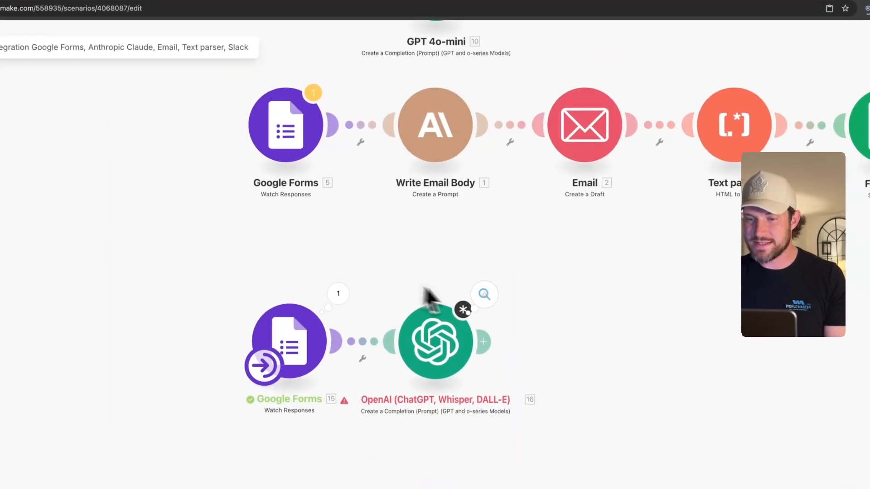
left_click(442, 121)
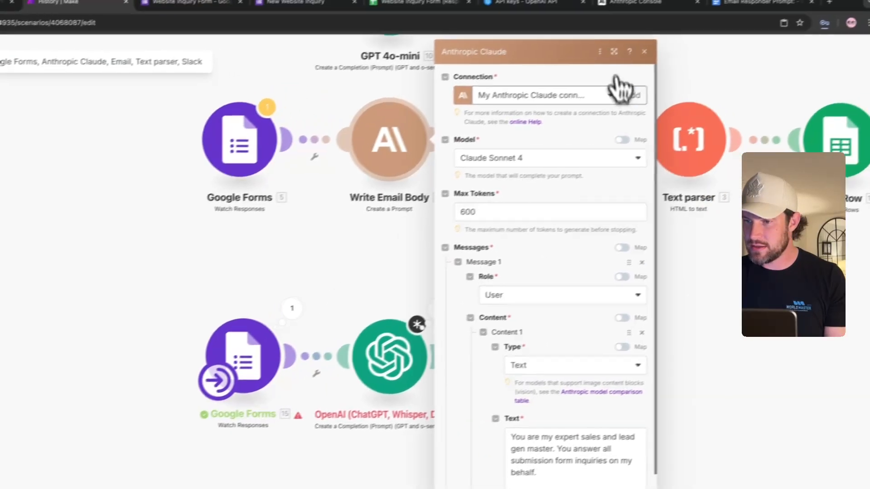
left_click(660, 38)
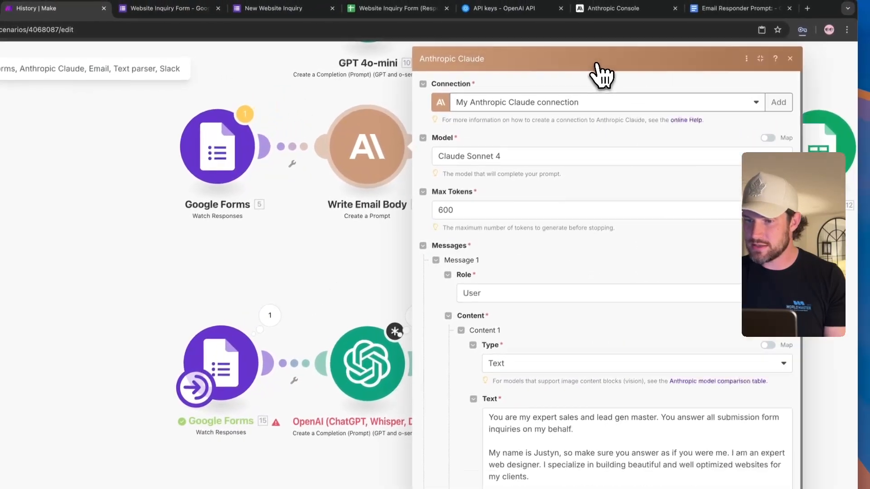
scroll(662, 421, "down", 4)
scroll(593, 295, "down", 5)
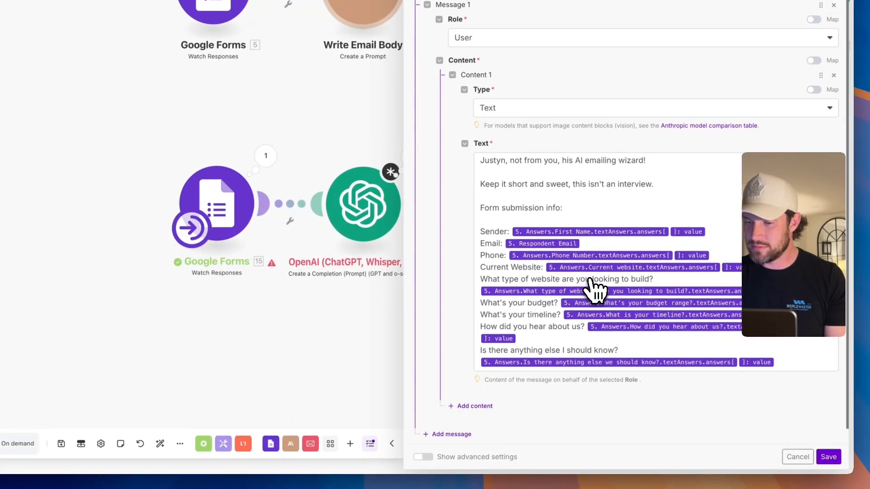
left_click_drag(505, 208, 600, 346)
left_click(678, 172)
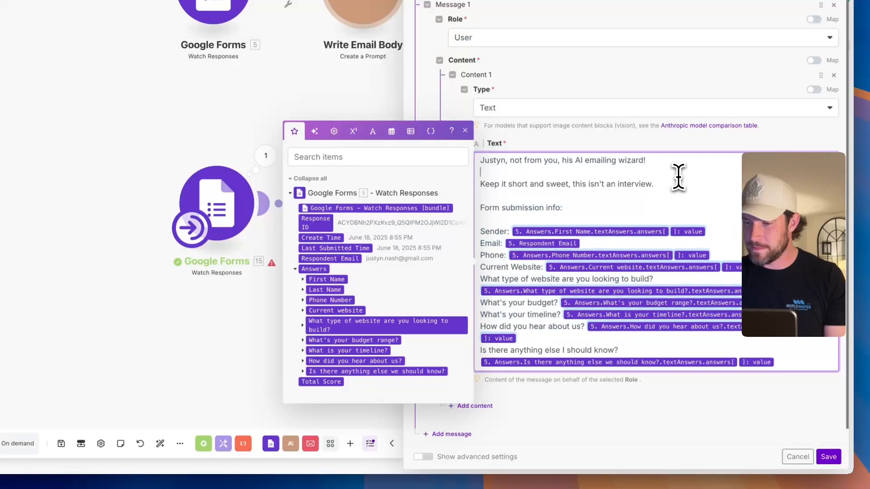
left_click(791, 455)
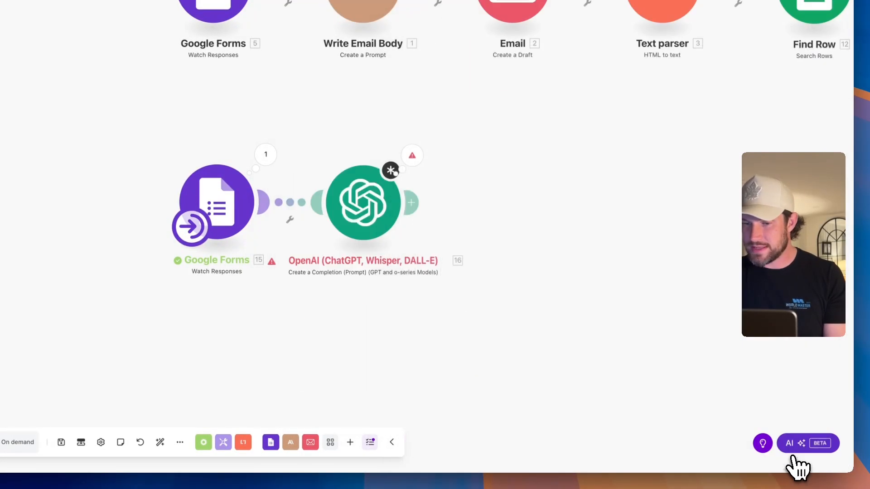
left_click(345, 217)
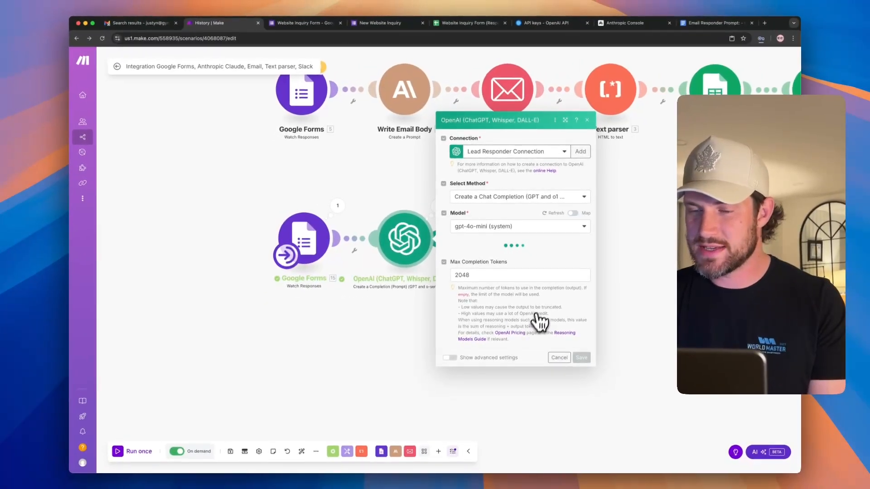
scroll(540, 313, "down", 10)
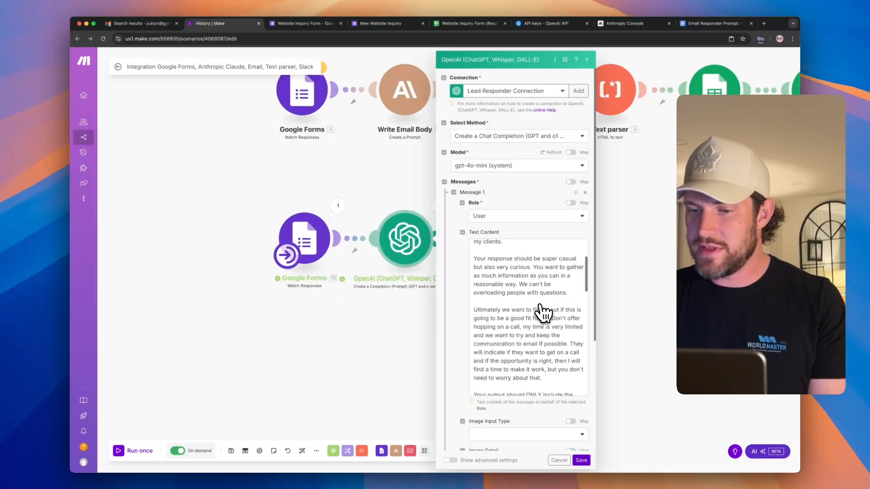
scroll(542, 313, "down", 10)
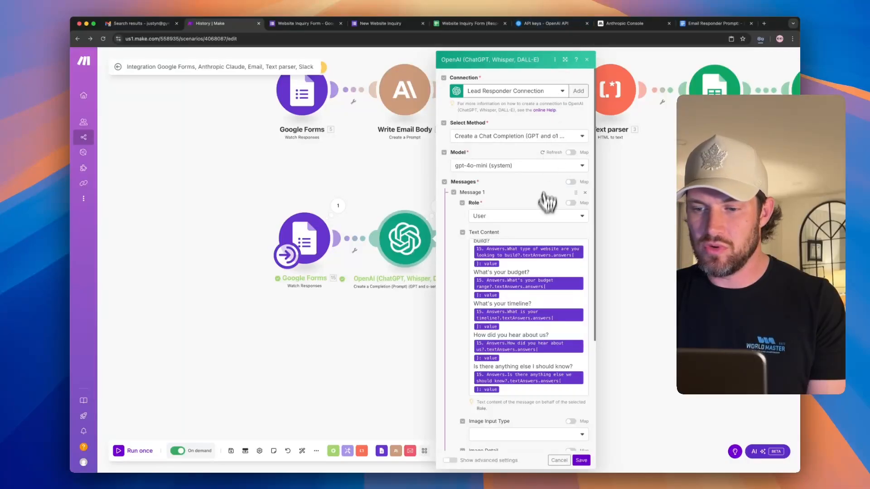
scroll(480, 330, "up", 4)
left_click(620, 278)
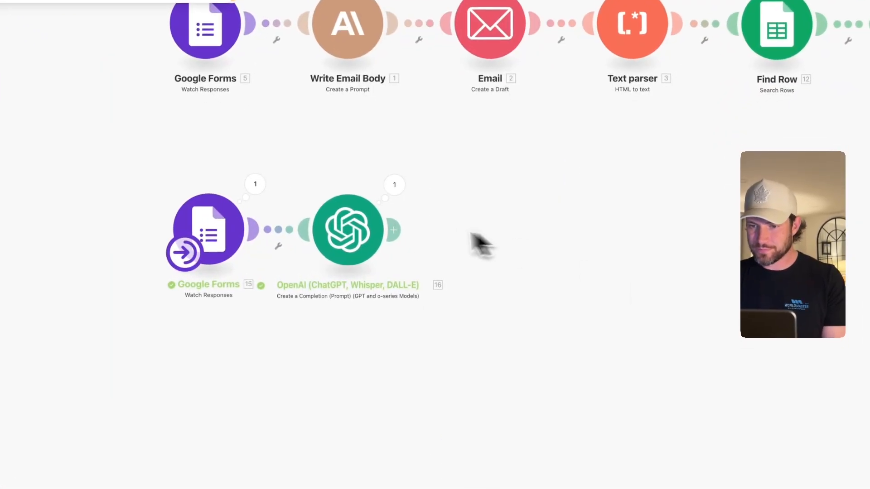
- Add a module slot after the OpenAI step and search the app picker for 'mail'
left_click(439, 237)
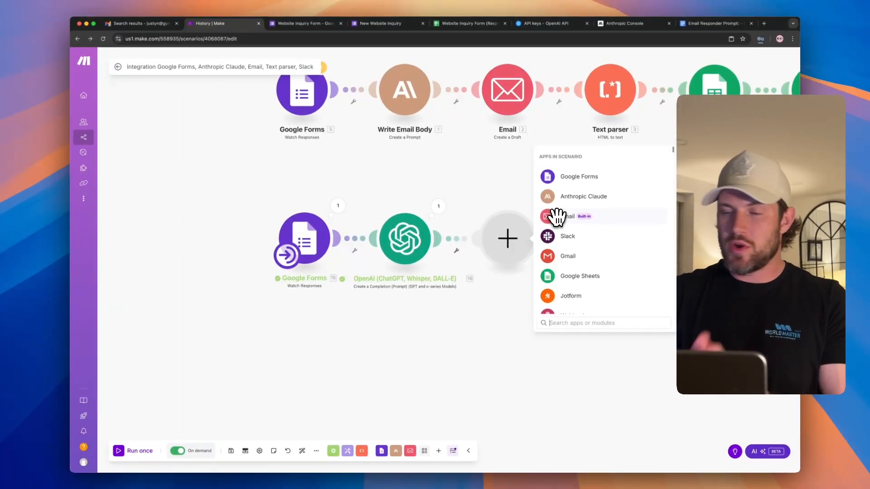
type("mail")
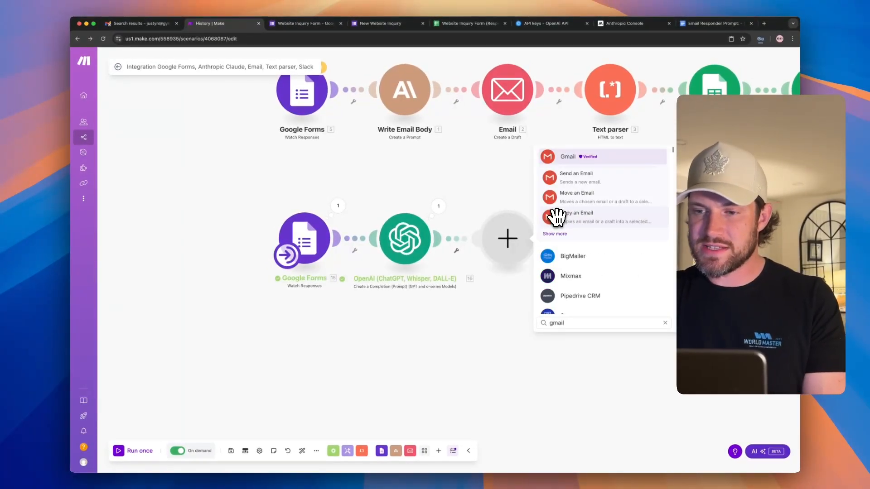
type("mail")
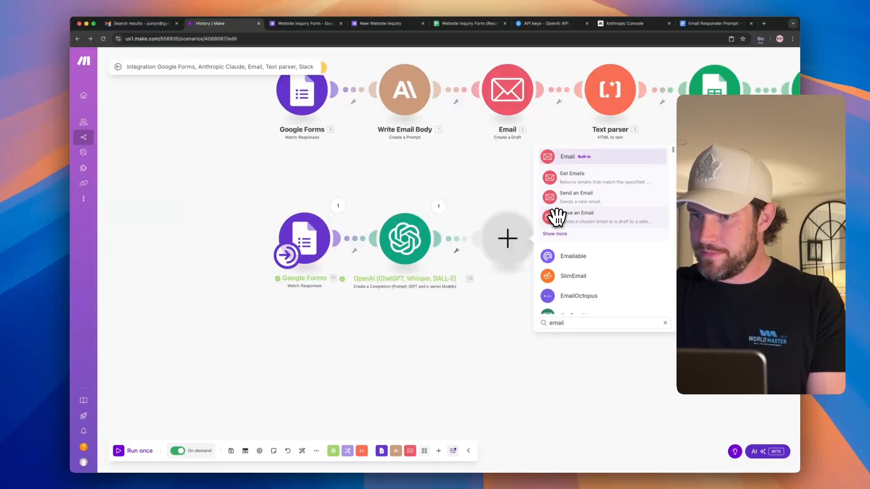
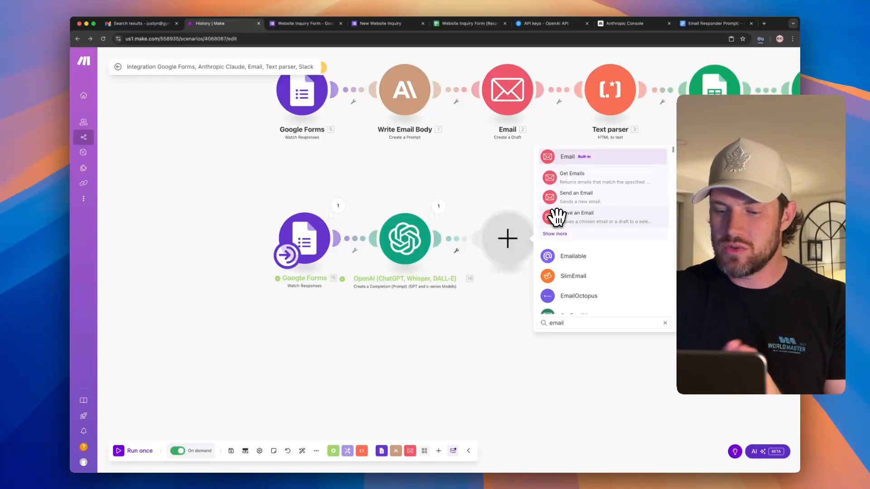
- Look up the Google Workspace Starter plan price ($9.20 CAD) in a new browser tab
key("super+t")
type("google busine")
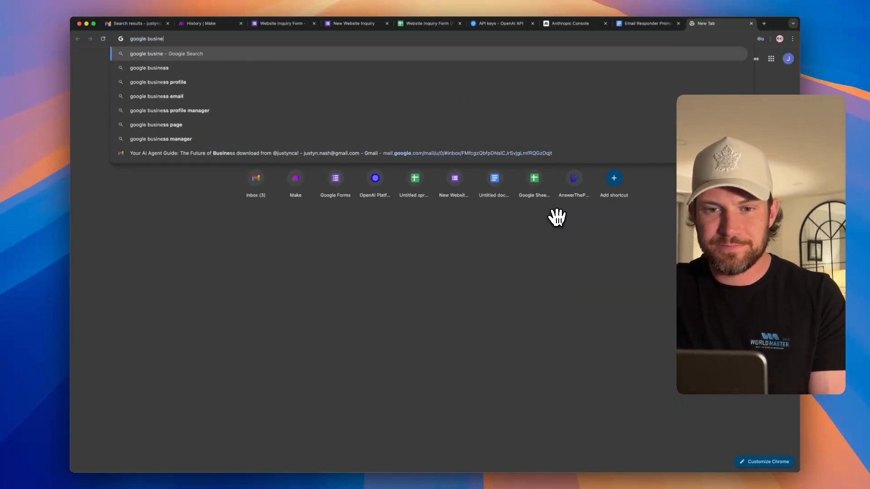
type("ss uite")
key("Return")
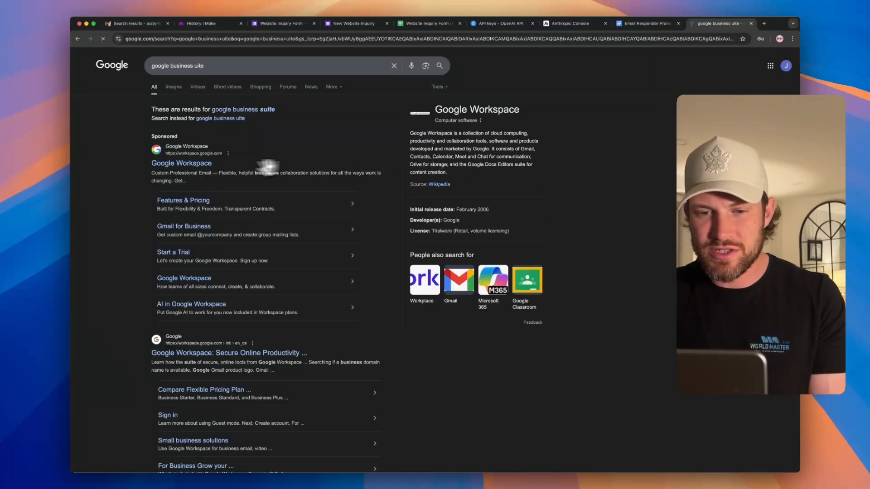
left_click(202, 167)
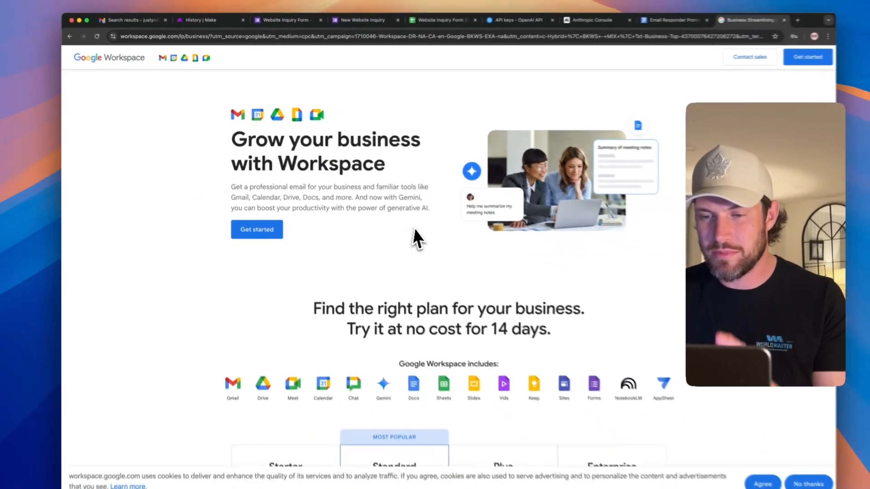
scroll(518, 297, "down", 5)
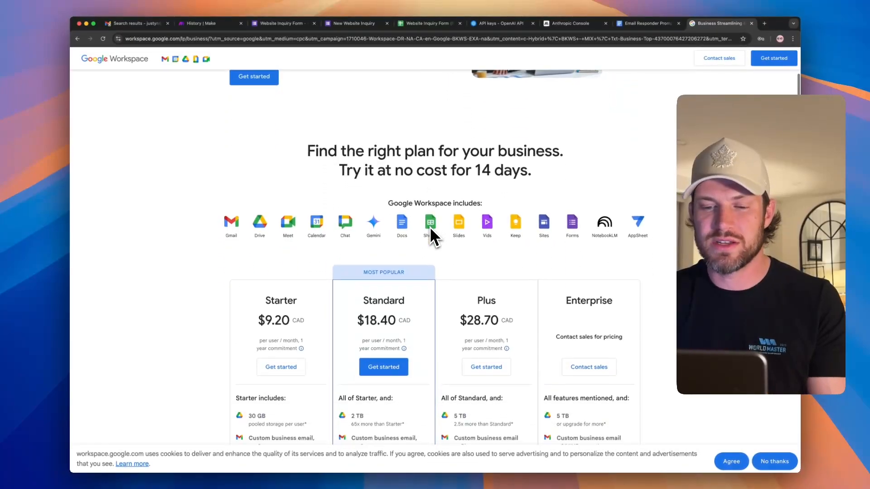
scroll(430, 229, "down", 3)
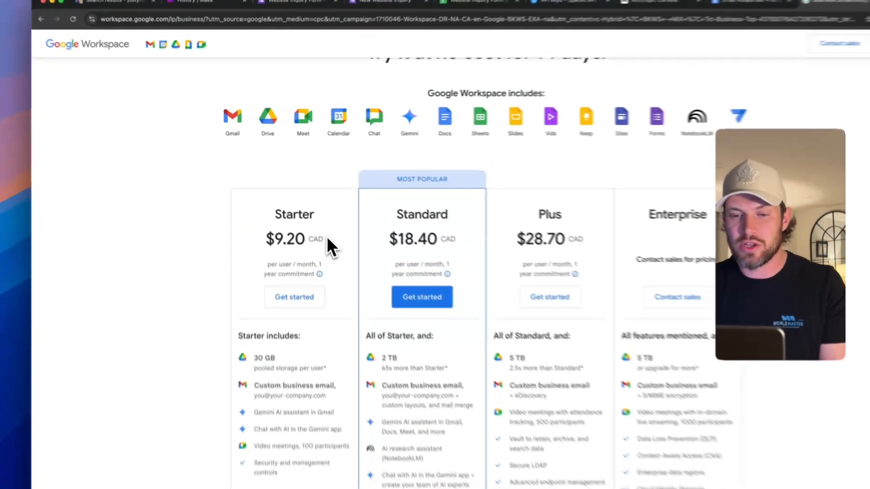
left_click_drag(310, 219, 257, 217)
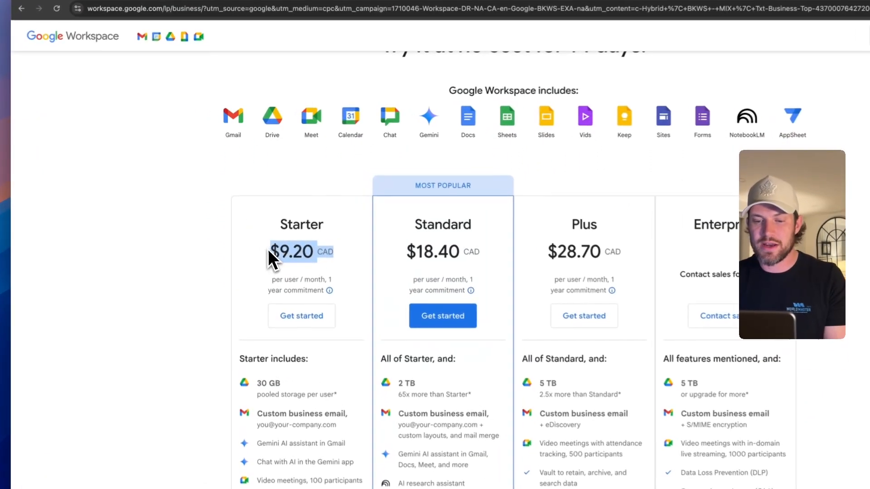
left_click(263, 265)
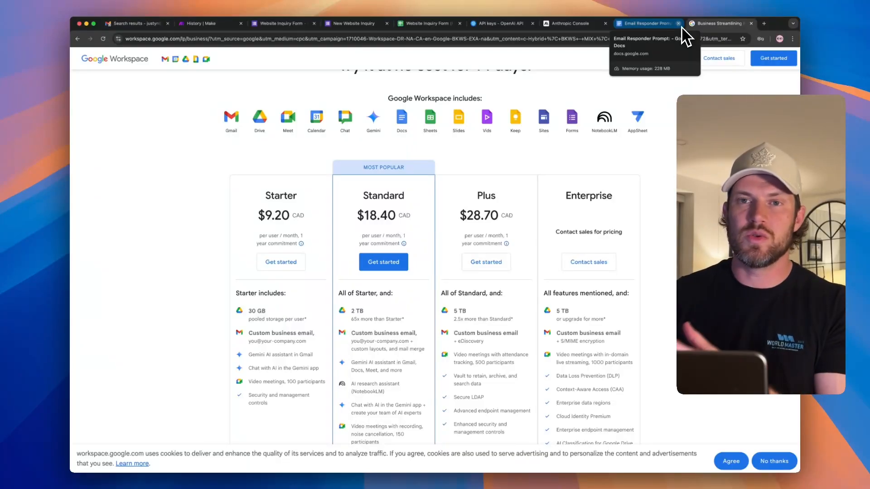
key("super+w")
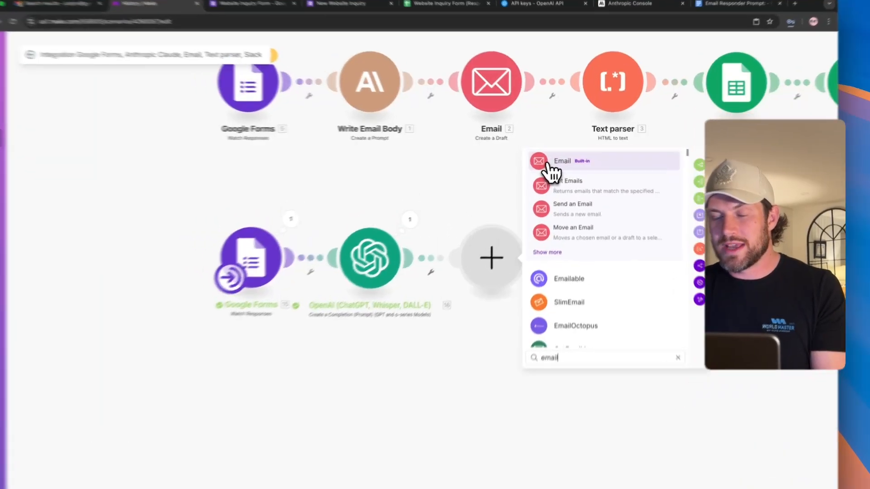
- Add an Email Create a Draft module and create a Google Restricted connection for it
left_click(563, 159)
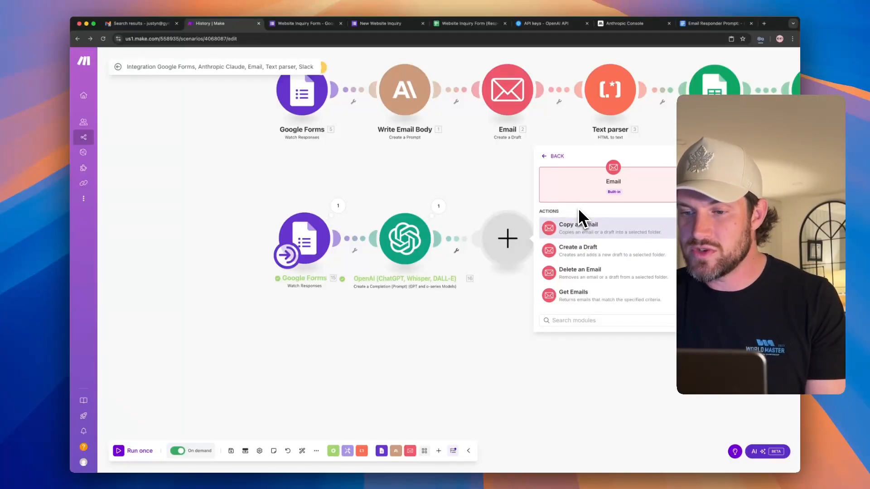
left_click(575, 252)
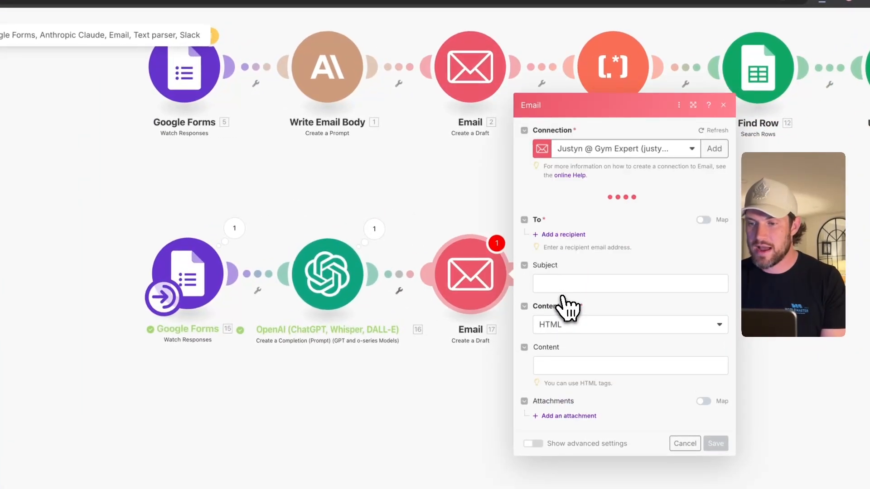
left_click(707, 144)
left_click(620, 149)
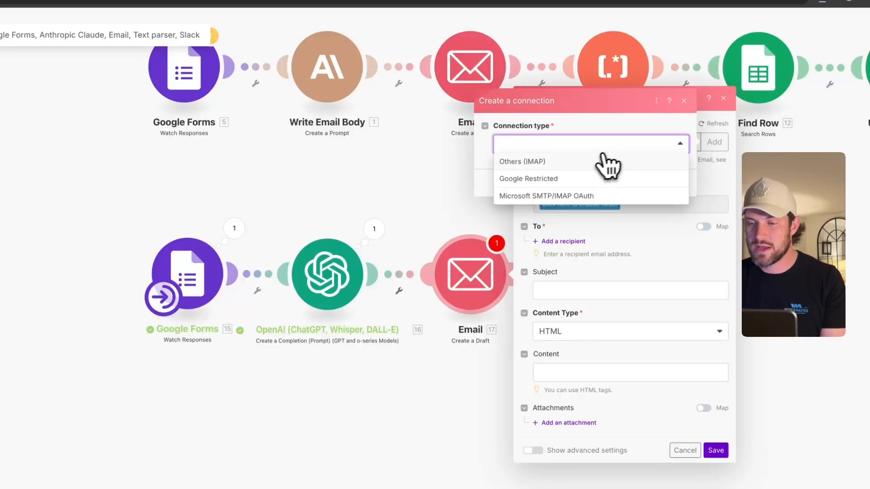
left_click(561, 180)
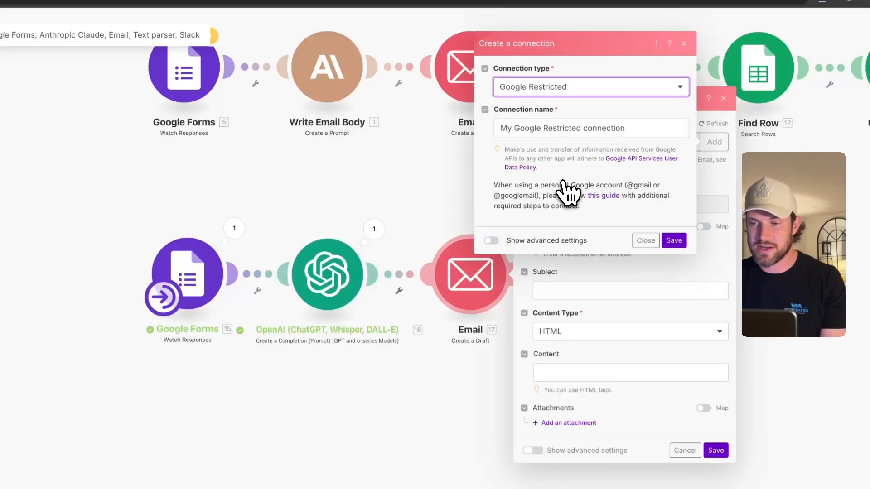
left_click(673, 241)
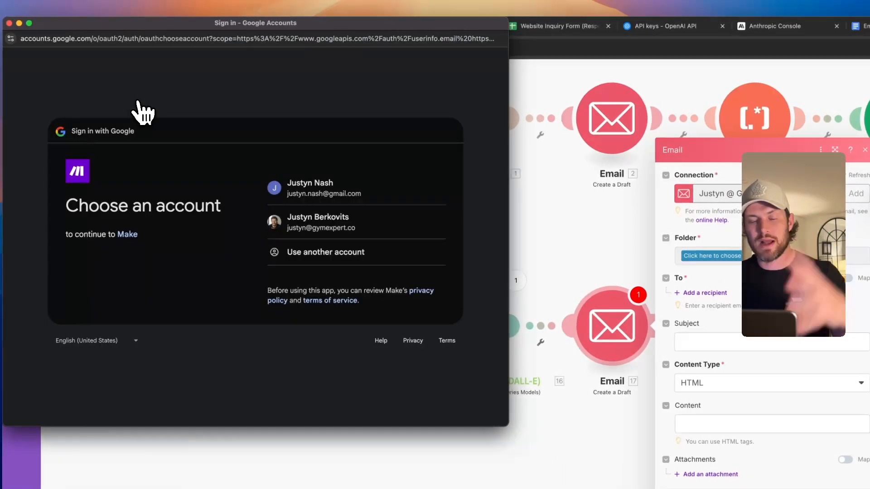
- Close the Google sign-in, cancel the module settings, and open the first route's Email module
left_click(9, 23)
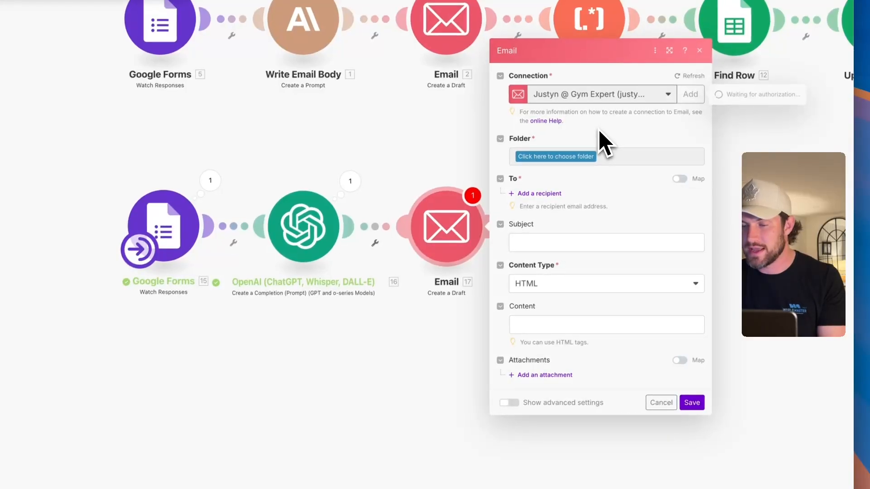
left_click(662, 402)
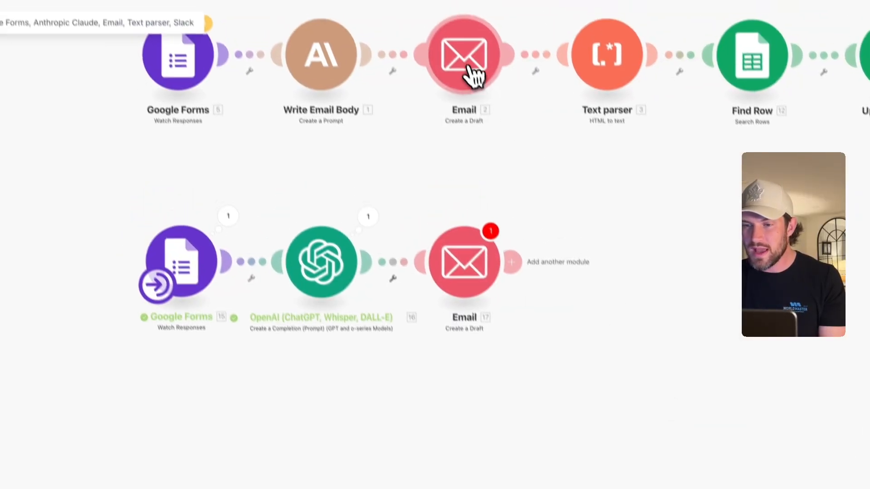
left_click(453, 41)
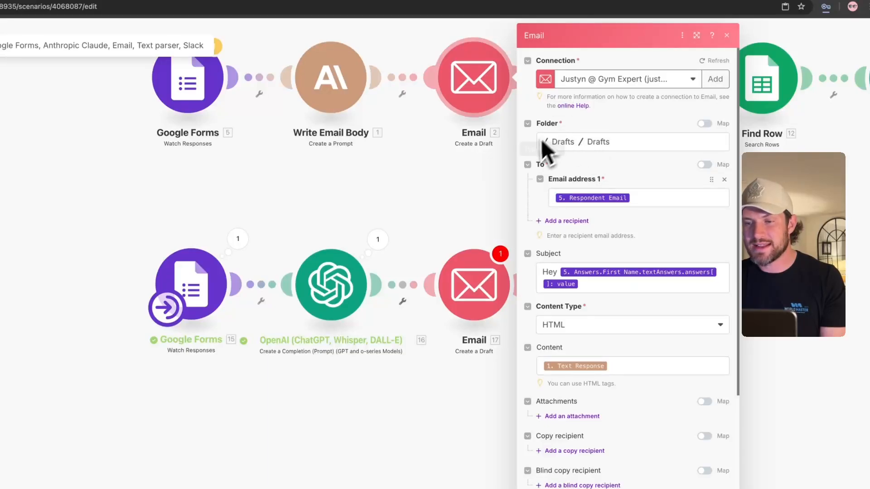
- Set the new Email module's destination folder to Drafts
left_click(471, 288)
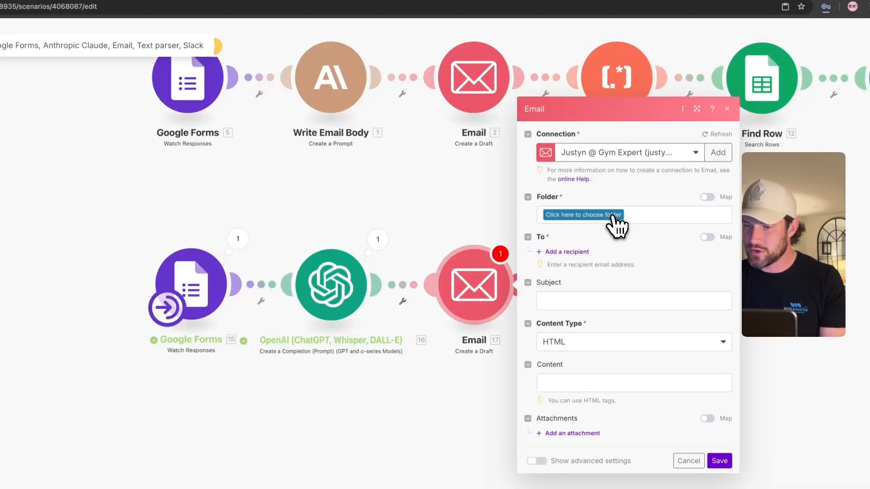
left_click(617, 222)
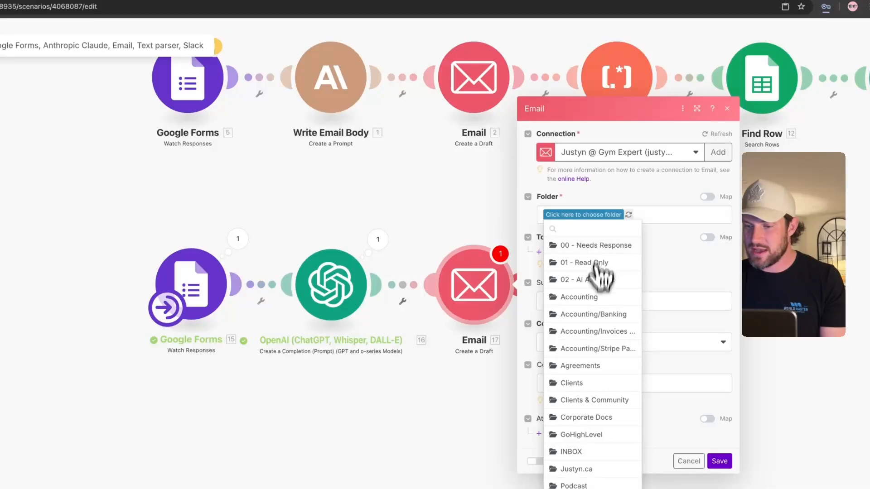
scroll(580, 469, "down", 3)
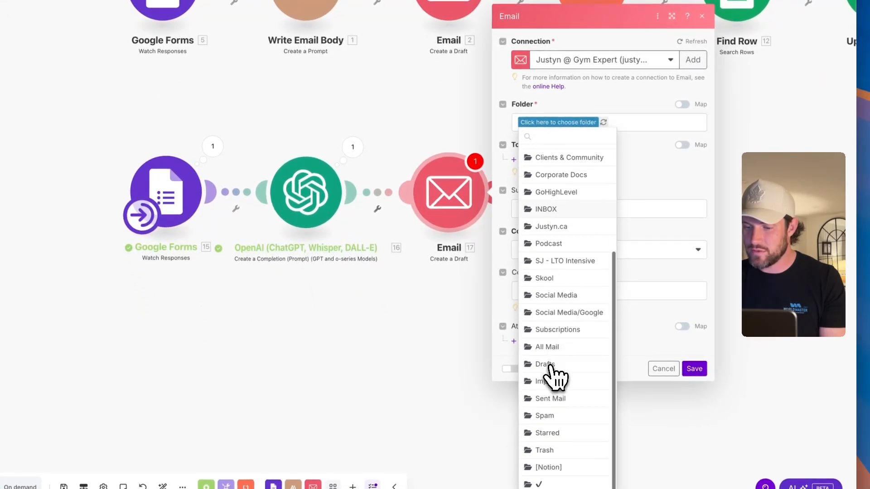
left_click(546, 364)
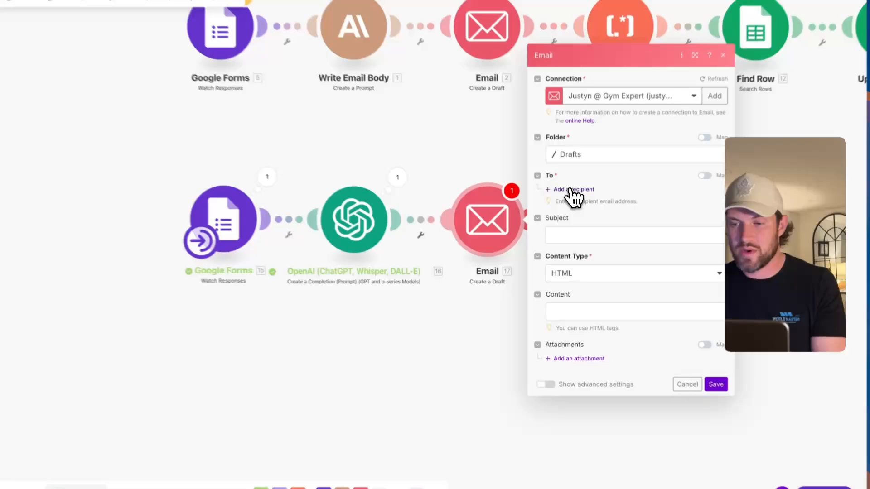
- Add a recipient mapped to the form's Respondent Email
left_click(572, 216)
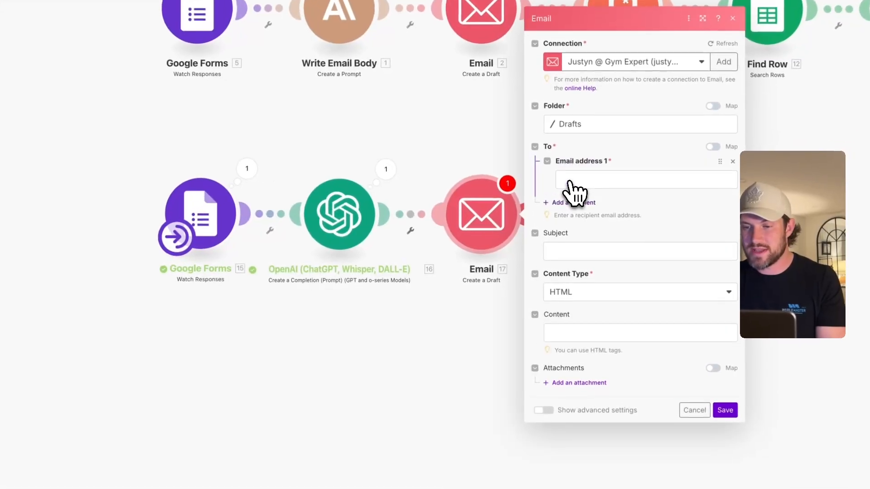
left_click(581, 178)
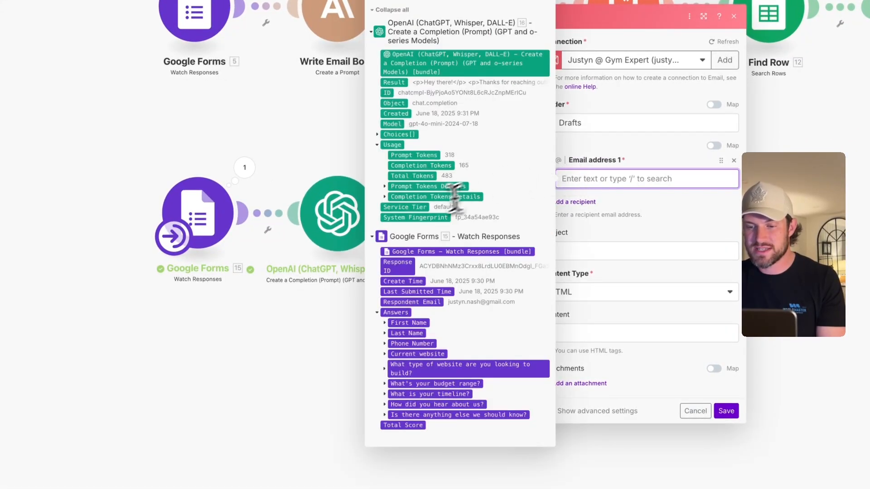
left_click(424, 302)
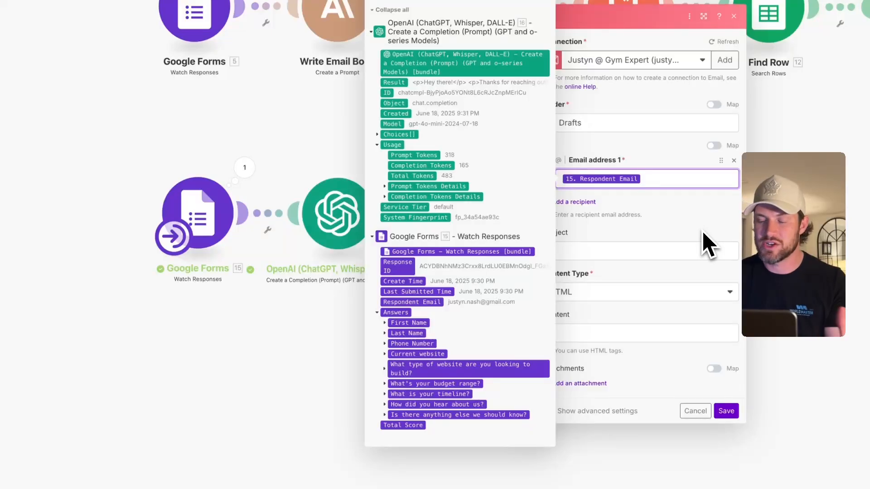
left_click(706, 244)
- Make the subject 'Hey' followed by the First Name answer value
left_click(613, 250)
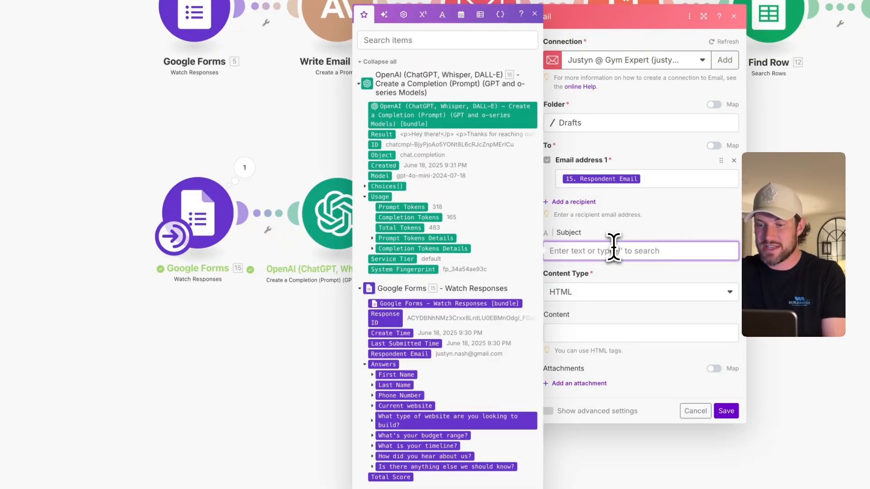
left_click(372, 375)
left_click(380, 390)
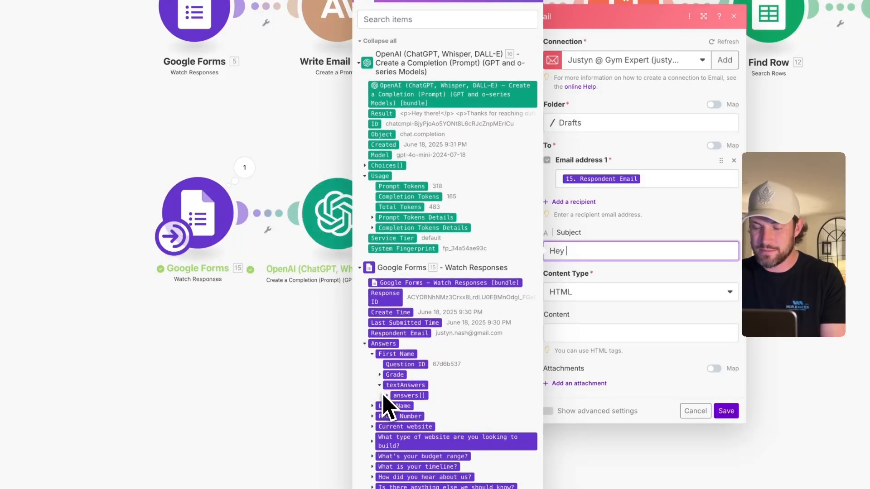
left_click(386, 399)
left_click(404, 403)
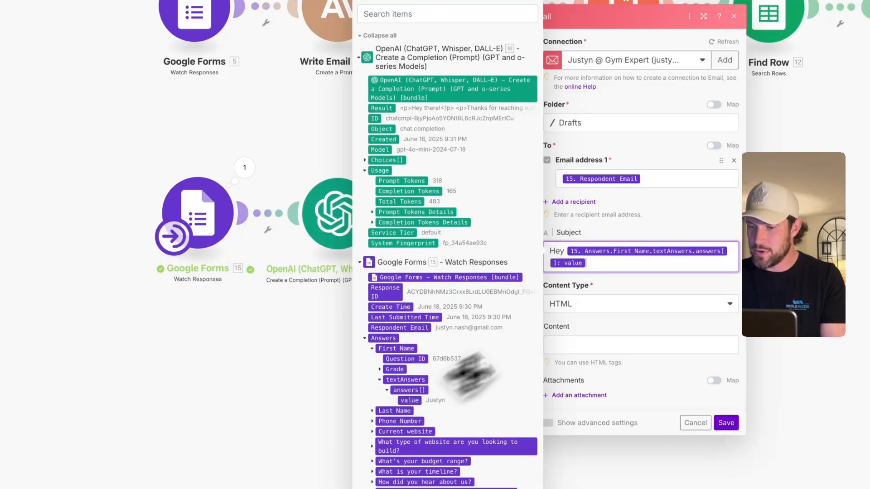
left_click(654, 288)
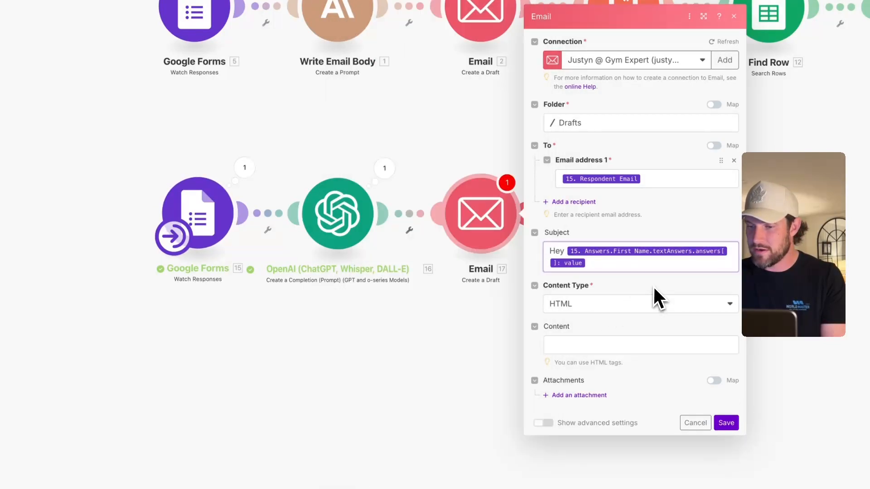
- Keep HTML as the content type and start mapping the email body
left_click(594, 299)
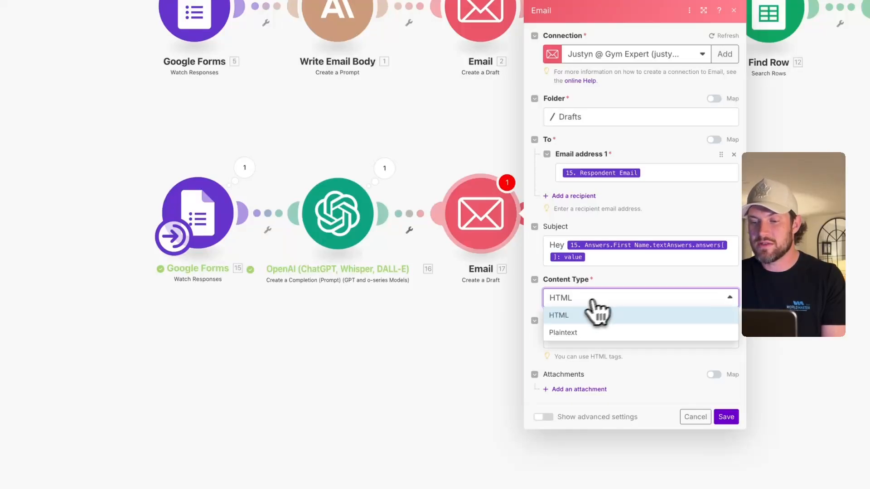
left_click(635, 285)
left_click(596, 339)
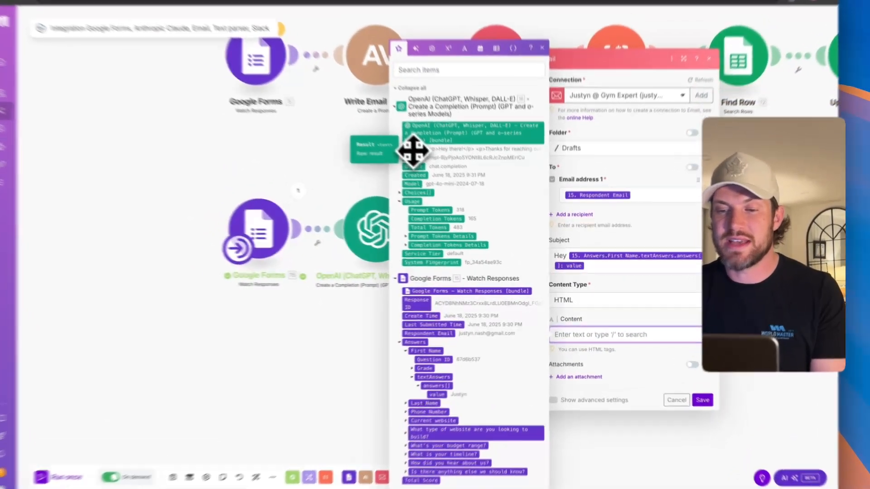
- Map the OpenAI Result as the email content and enter a custom sender name and address in From
left_click(436, 172)
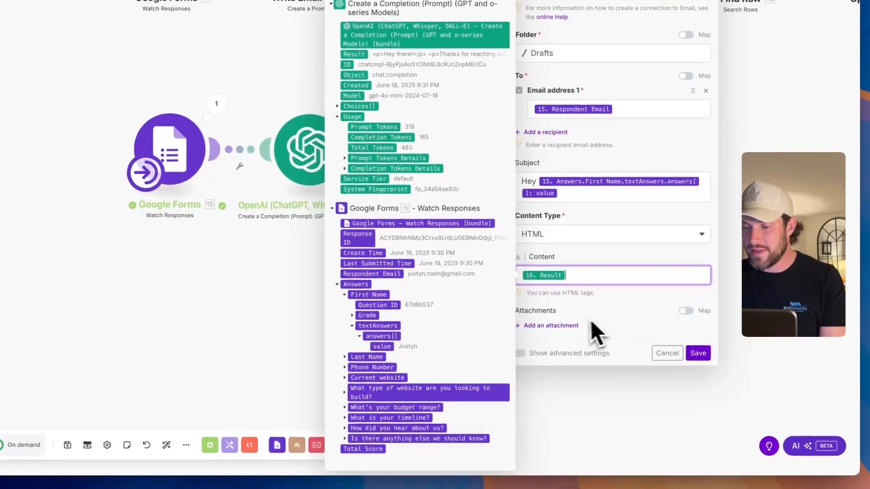
left_click(593, 321)
left_click(514, 351)
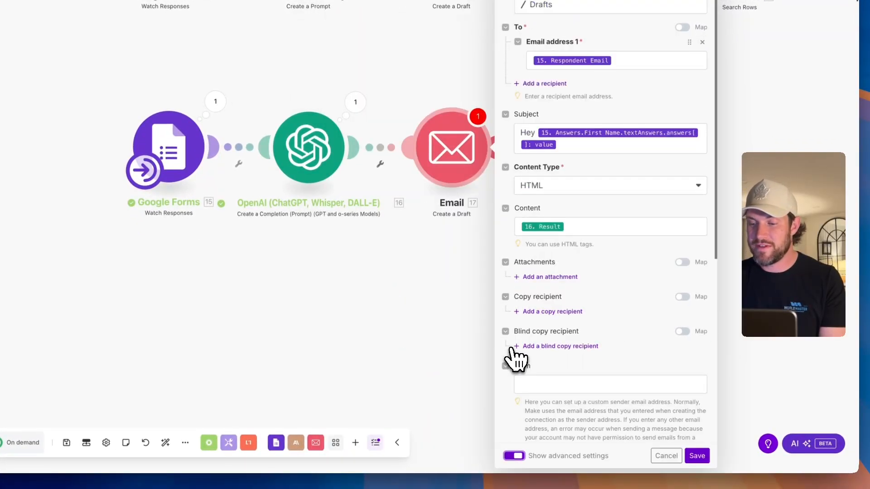
scroll(561, 299, "down", 3)
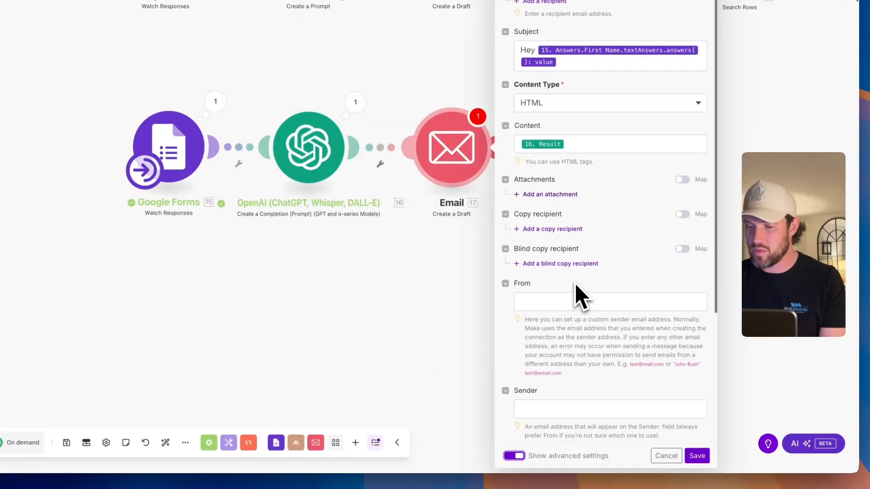
left_click(554, 302)
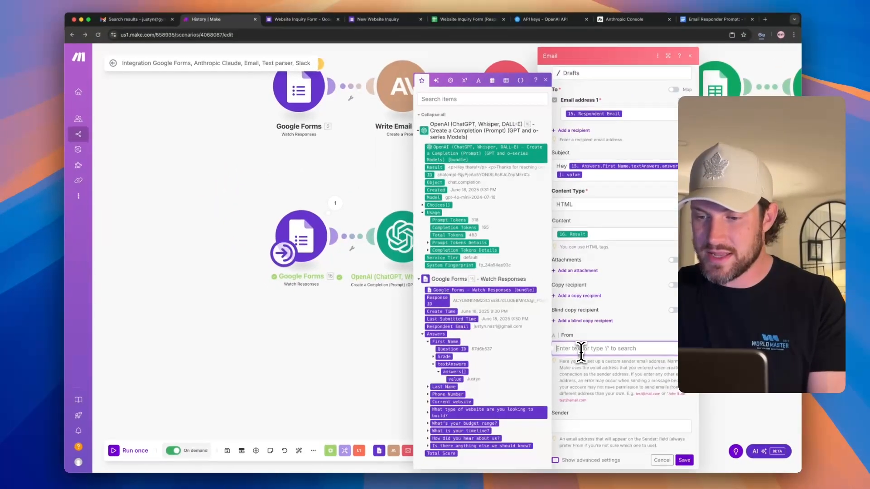
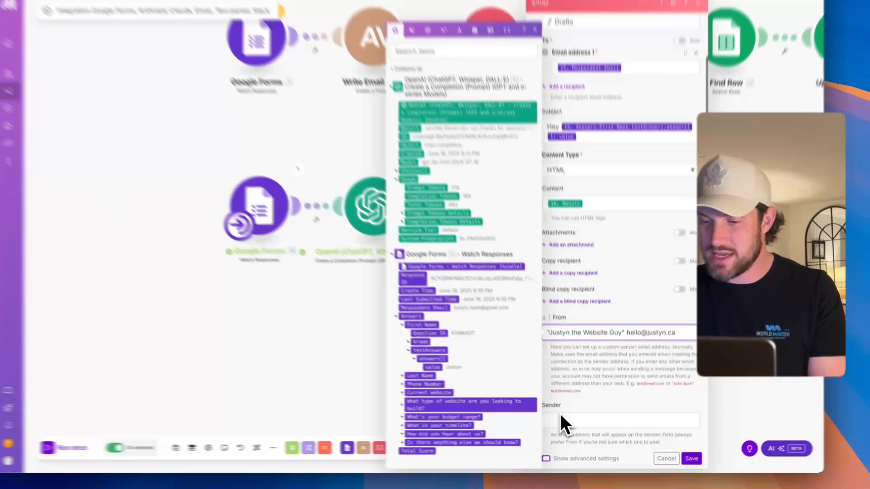
left_click(572, 427)
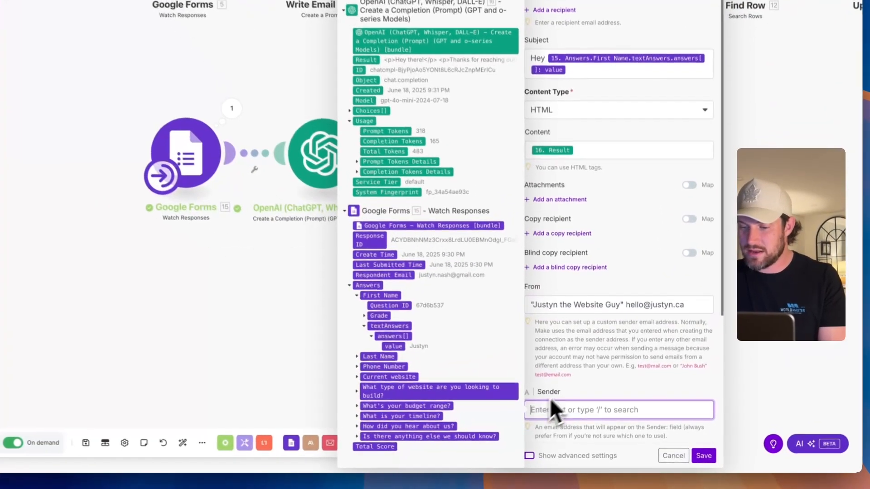
- Enter the reply address in Reply-To and confirm the draft settings
scroll(597, 335, "down", 1)
left_click(560, 274)
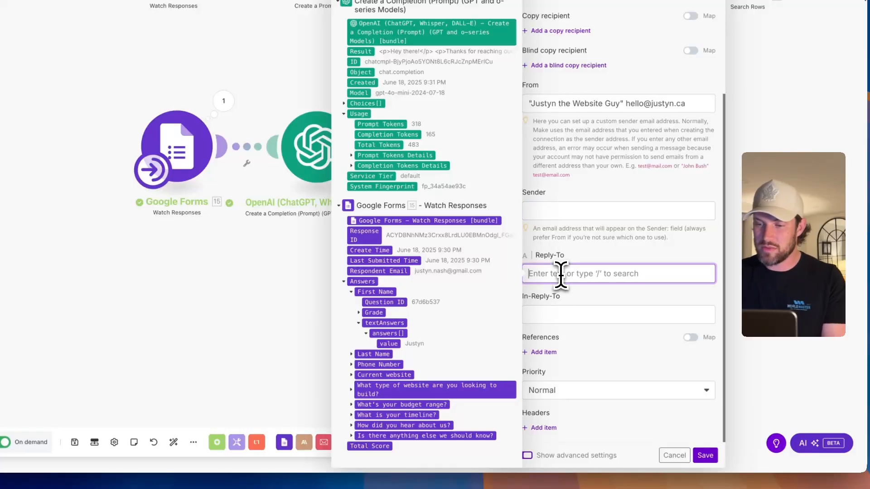
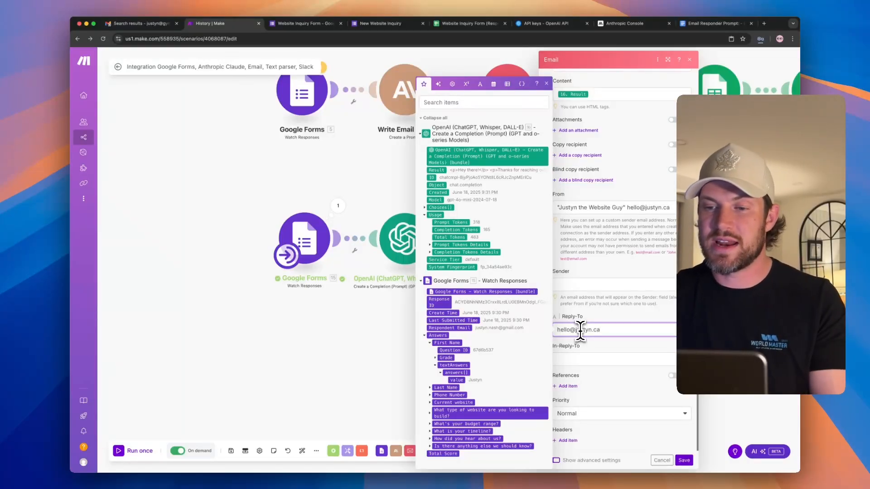
scroll(614, 117, "up", 1)
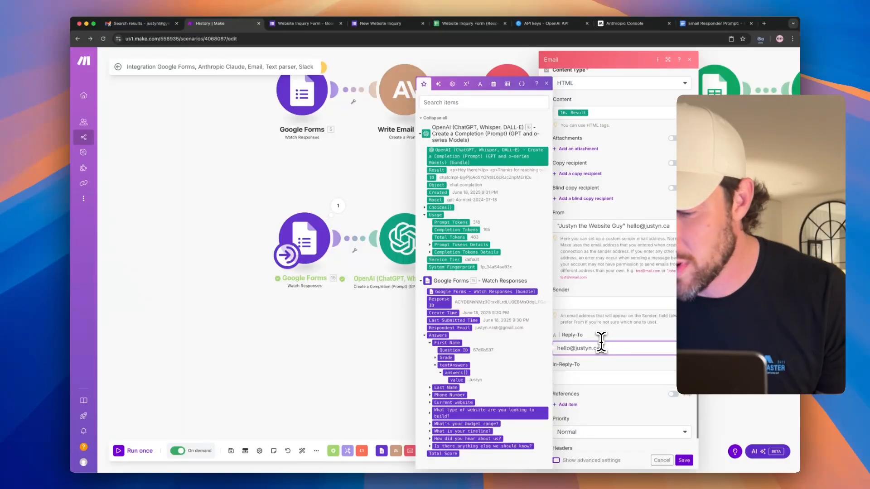
scroll(650, 422, "down", 1)
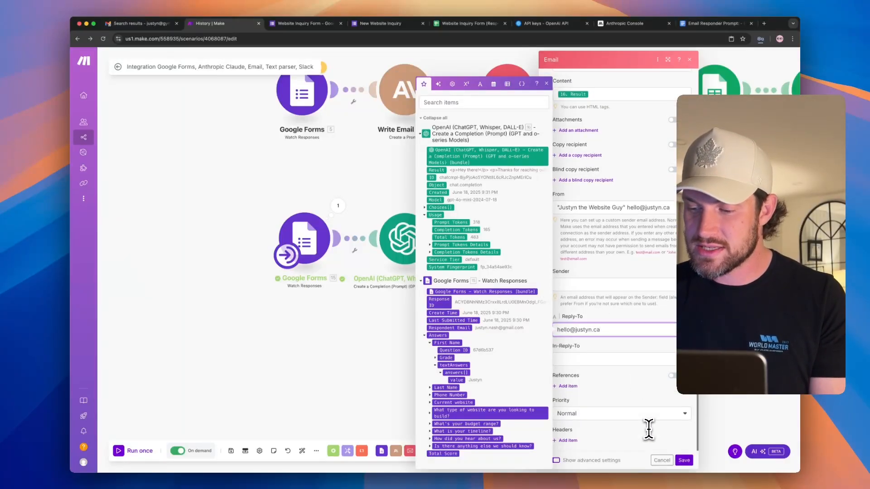
left_click(684, 460)
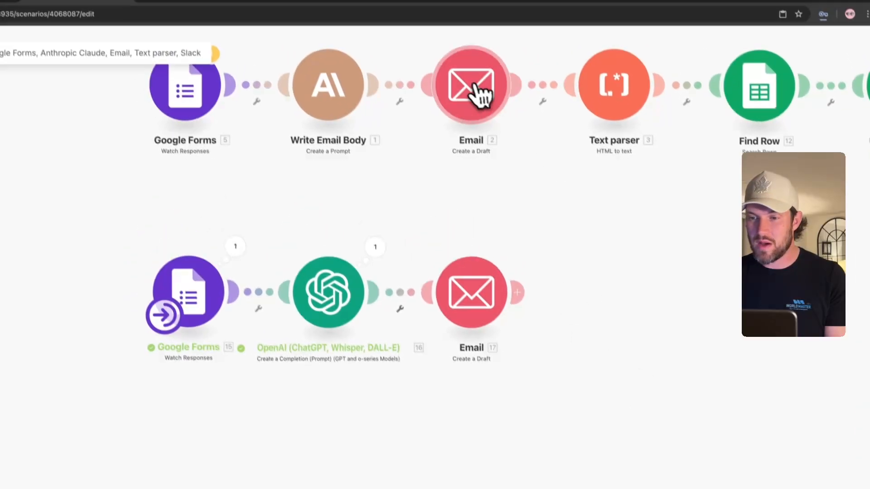
left_click(480, 93)
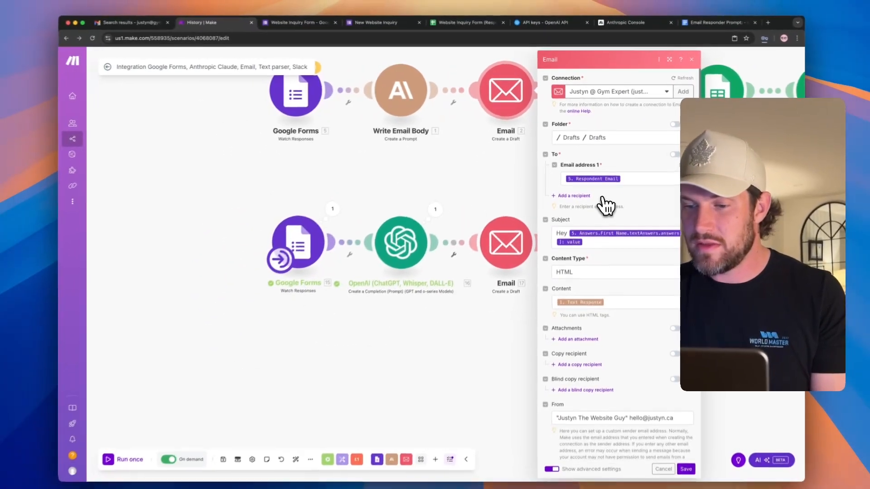
scroll(652, 293, "down", 1)
scroll(636, 236, "down", 8)
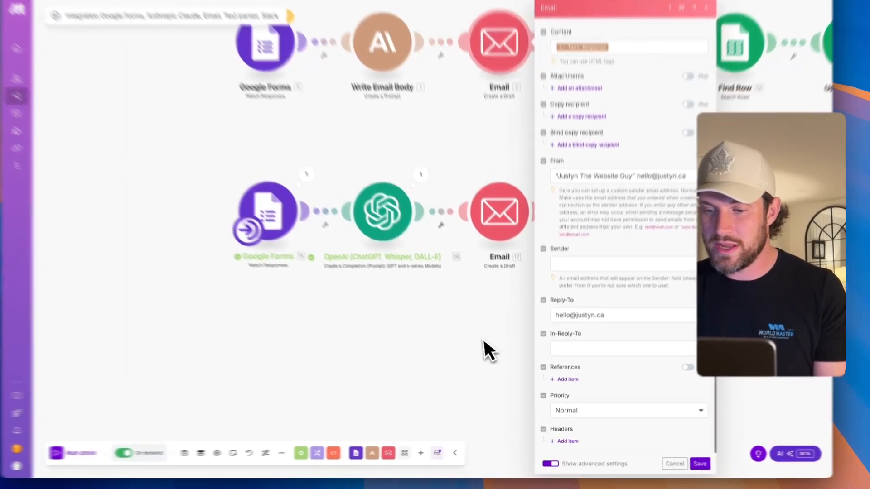
left_click(491, 366)
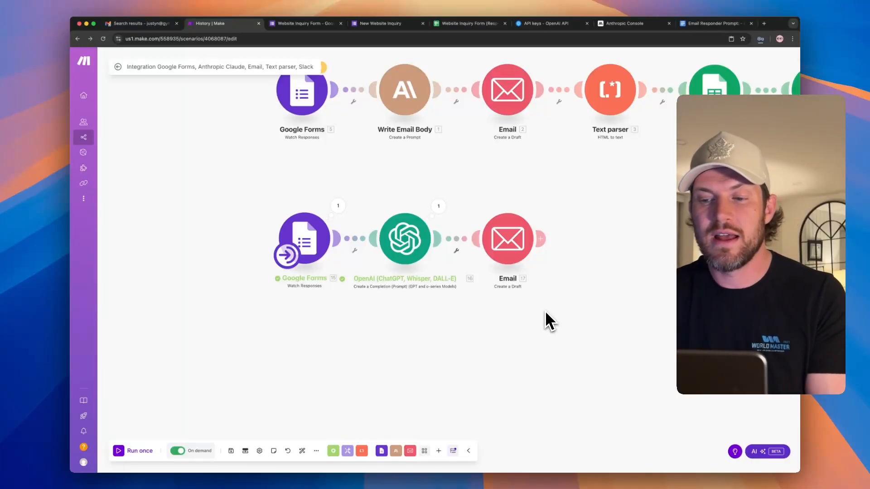
scroll(615, 250, "up", 1)
scroll(615, 250, "down", 2)
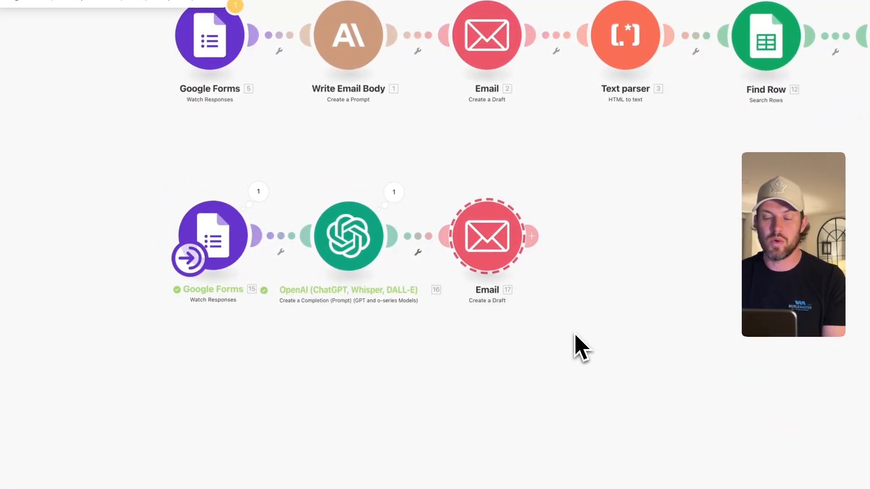
left_click_drag(704, 219, 543, 261)
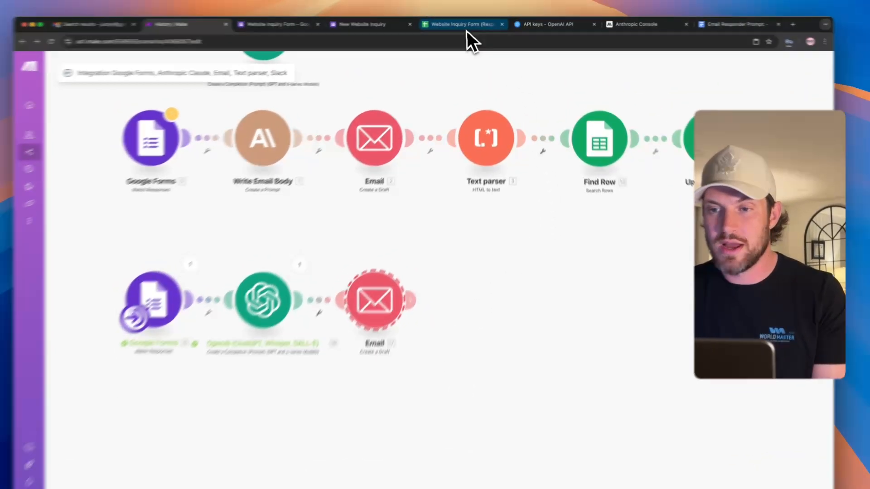
- Check the empty Email Draft cell L2 in the form responses sheet
left_click(467, 23)
scroll(339, 194, "right", 7)
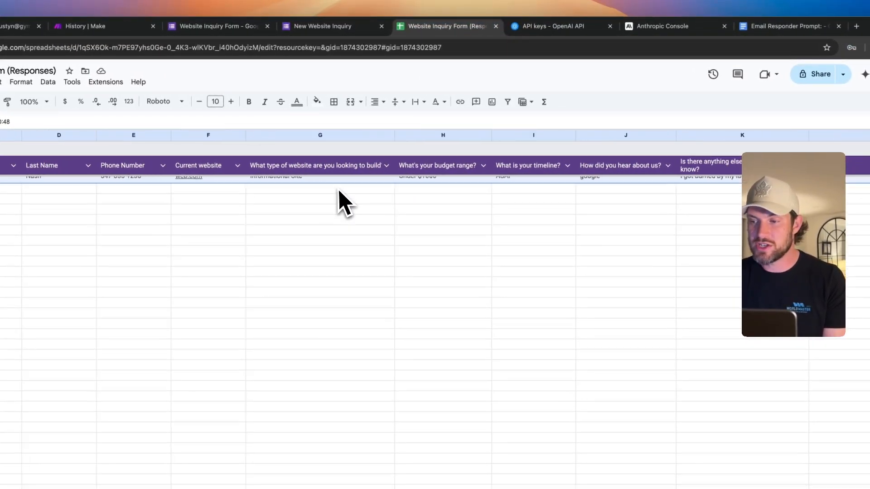
left_click(626, 183)
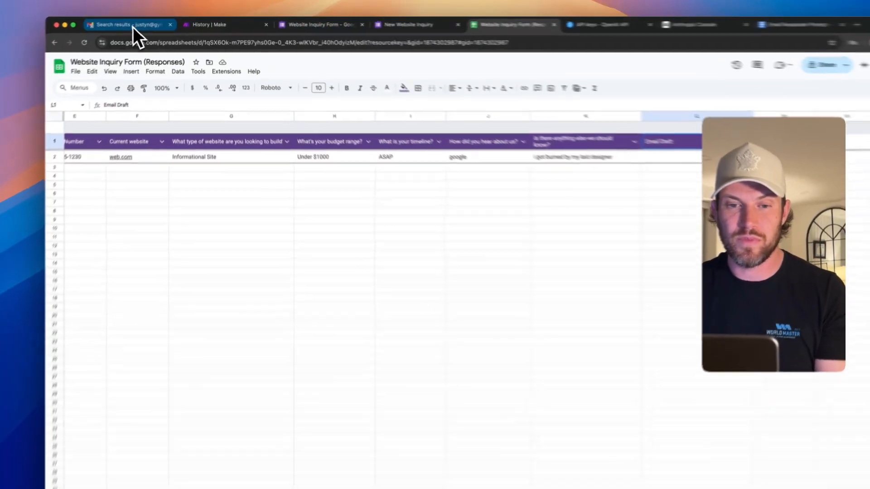
- View the draft in Gmail, then open the first route's Text parser settings in Make
left_click(132, 27)
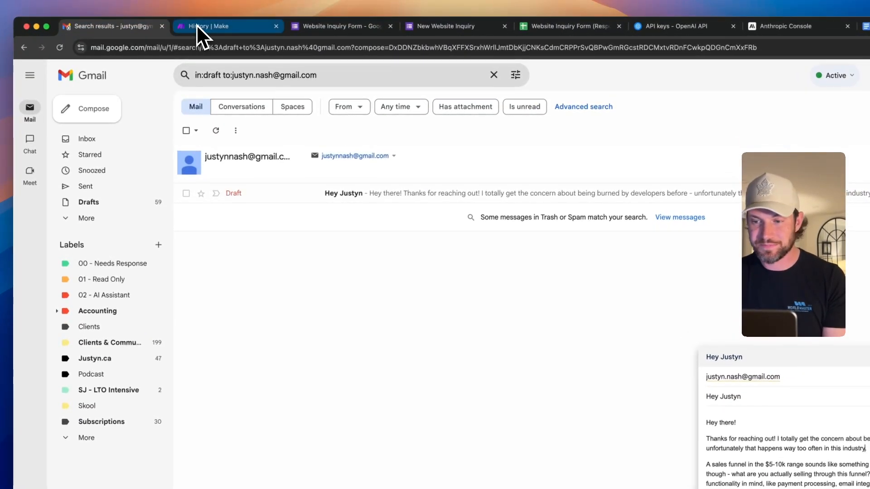
left_click(203, 24)
left_click(580, 161)
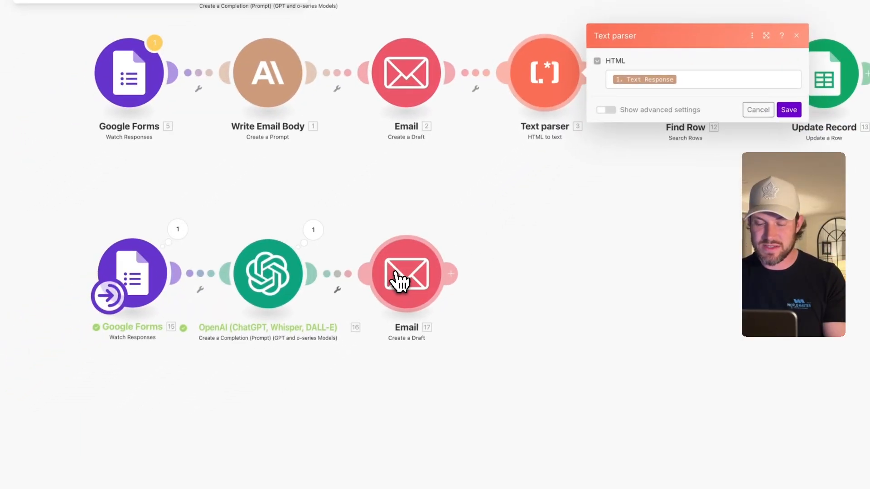
- Inspect the OpenAI module's last output and expand Result to read the HTML email
left_click(327, 343)
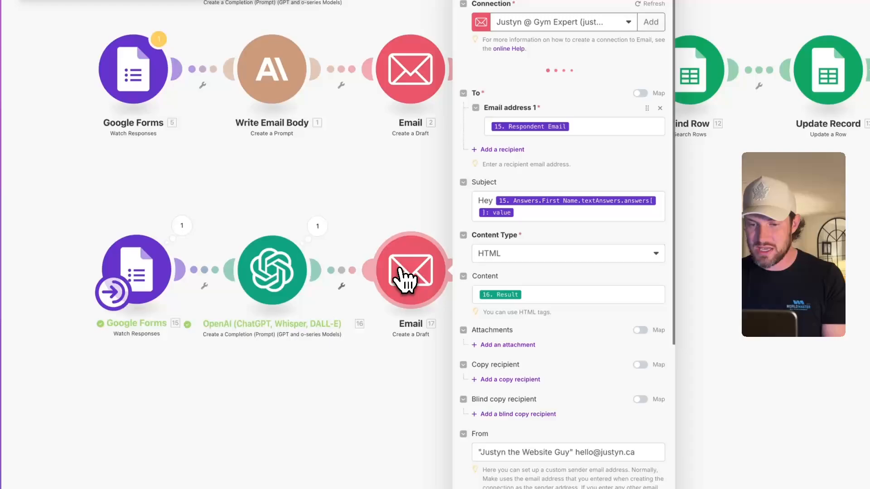
left_click(318, 225)
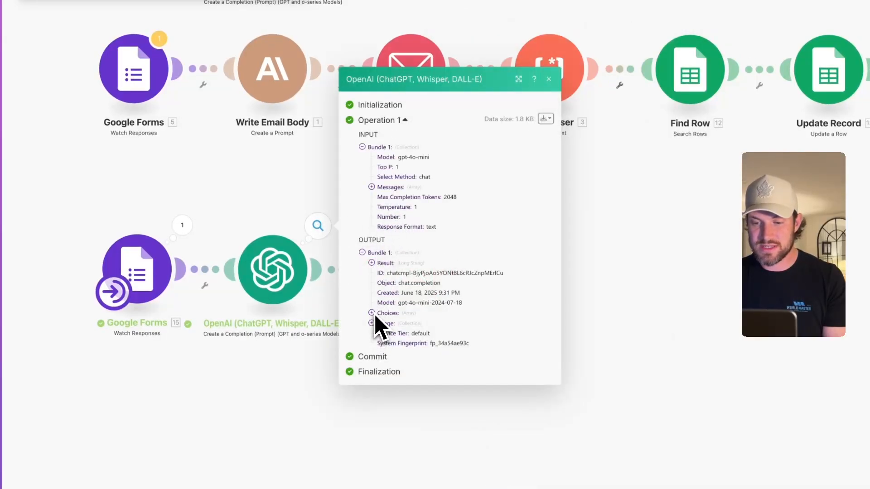
left_click(372, 263)
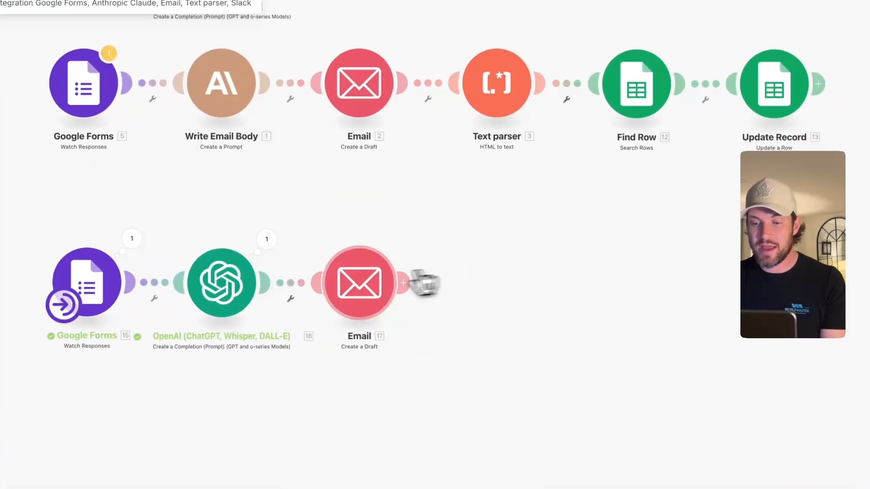
left_click(362, 286)
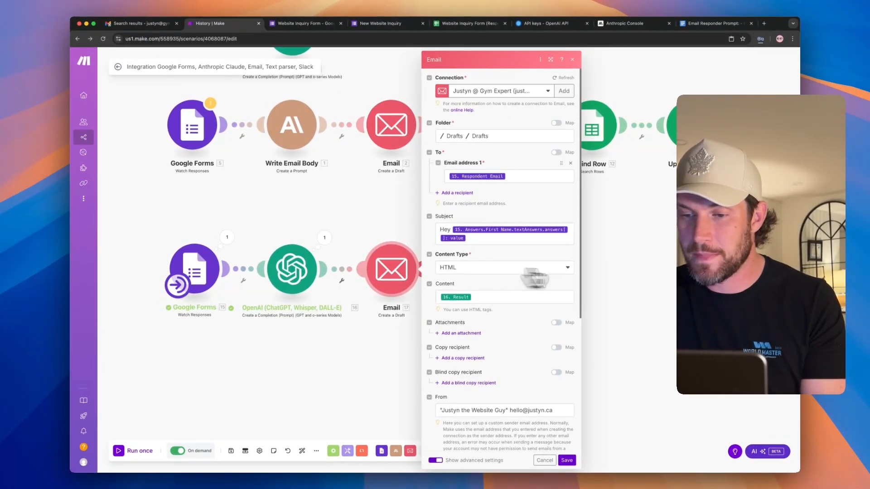
left_click(624, 272)
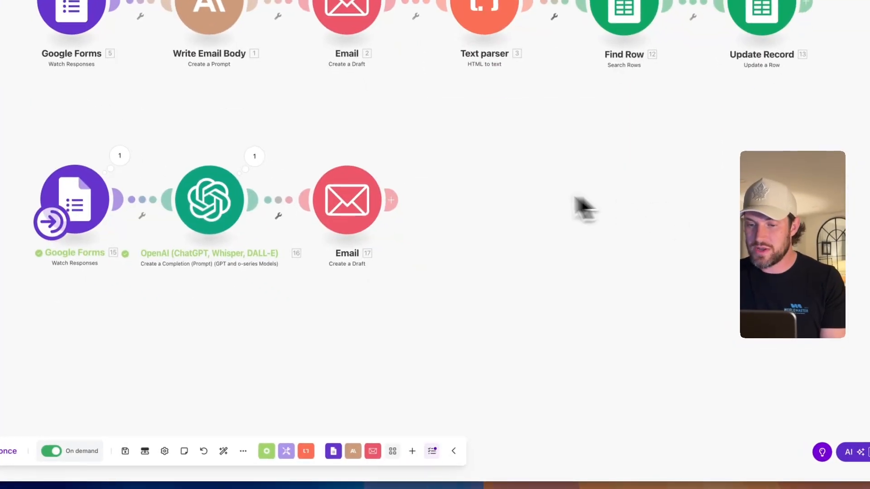
- Attach an HTML to text parser module after the second route's Email draft
left_click(392, 198)
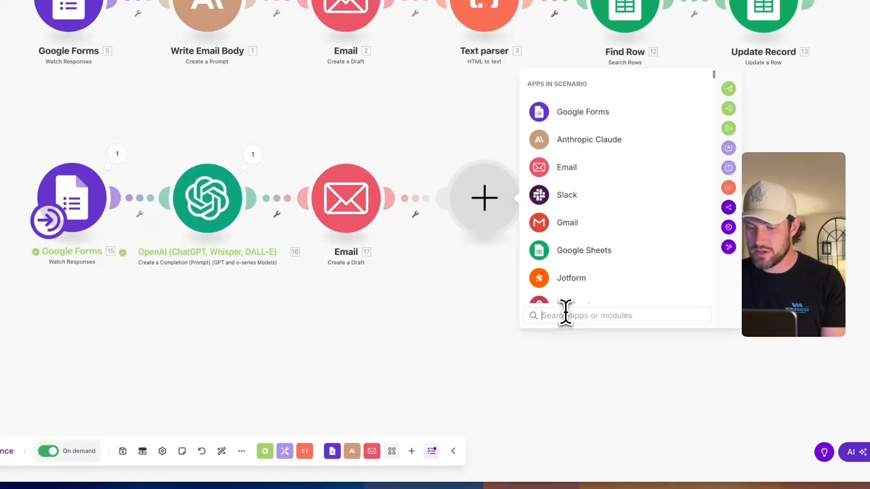
left_click(428, 334)
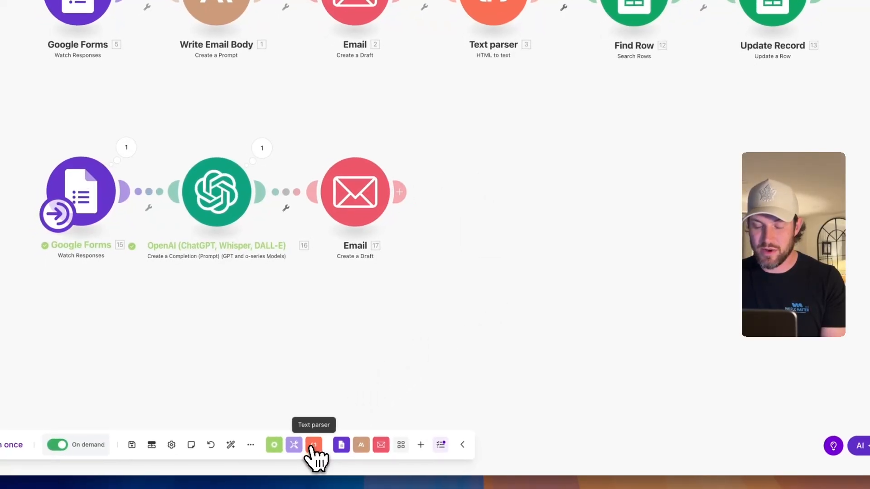
left_click(306, 451)
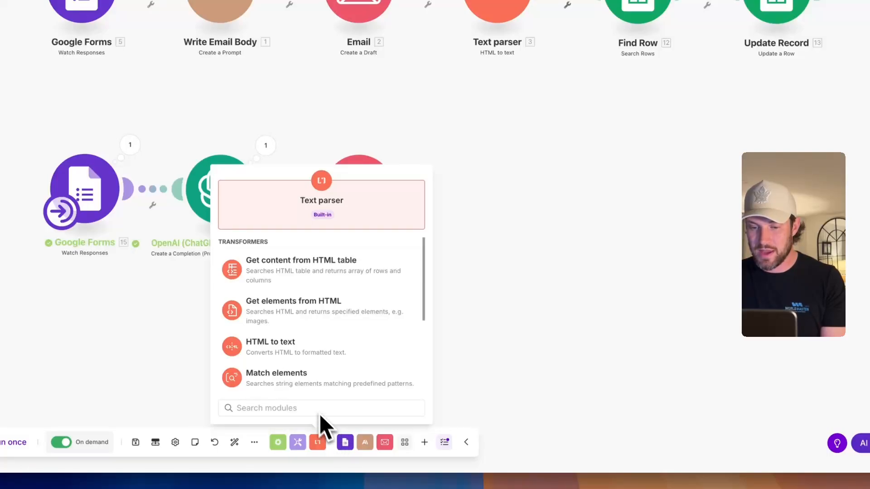
left_click(286, 350)
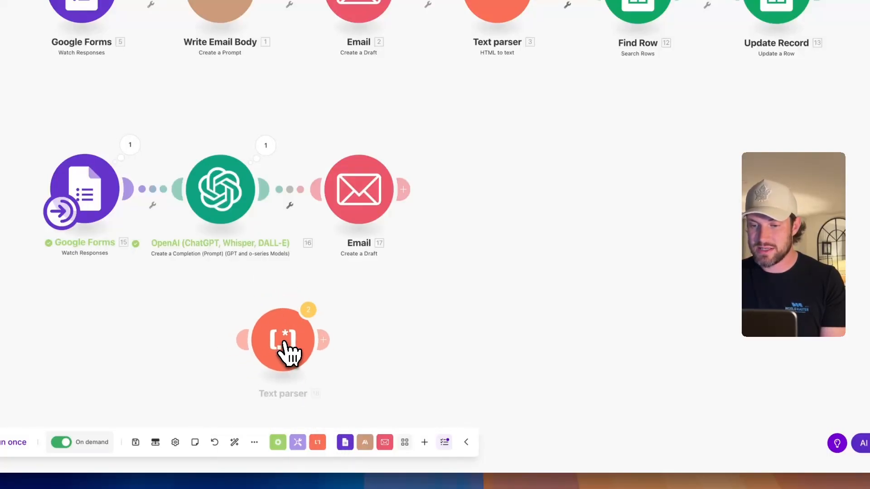
left_click_drag(327, 317, 465, 251)
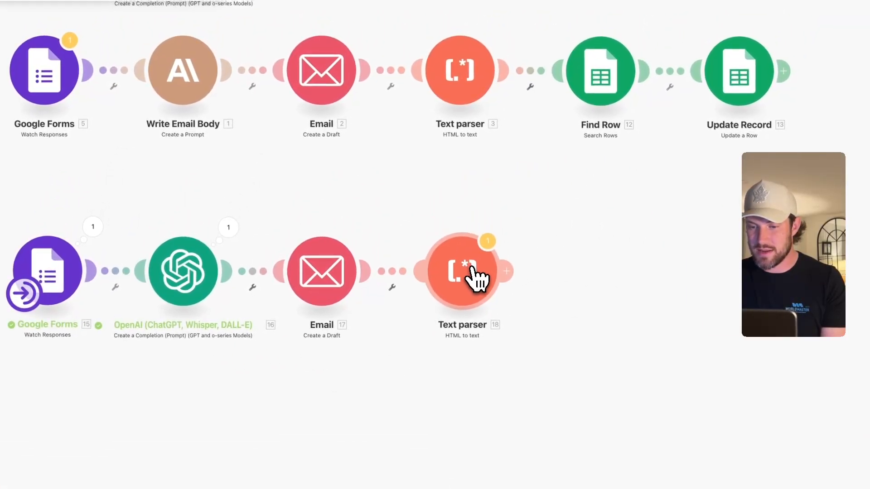
- Map the OpenAI Result into the Text parser's HTML field and save
left_click(486, 280)
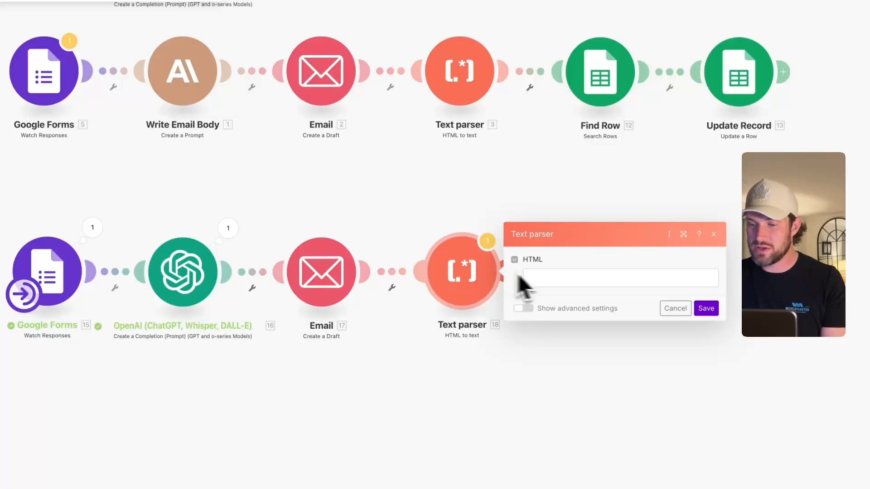
left_click(546, 278)
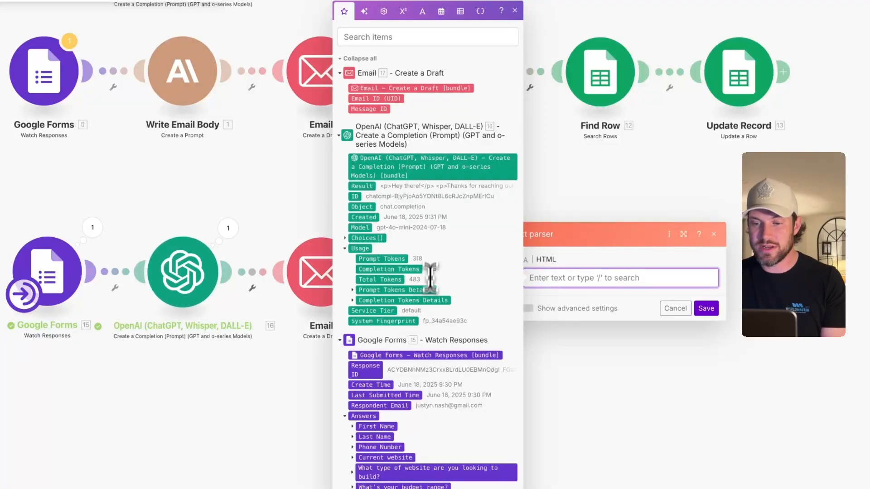
left_click(360, 190)
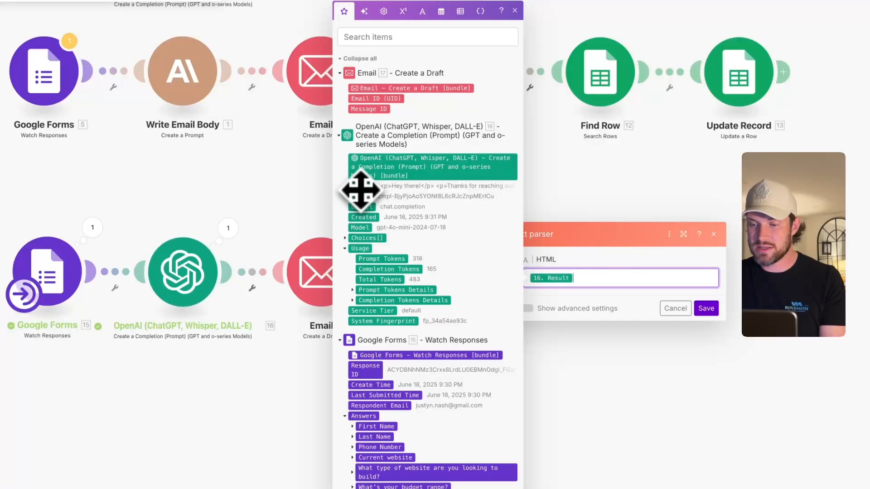
left_click(705, 309)
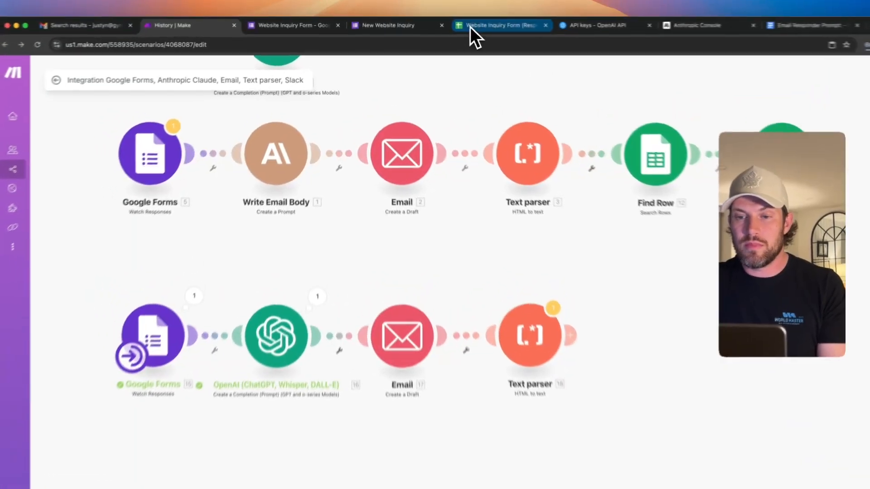
- View inquiry row 2 in the Website Inquiry Form (Responses) sheet
left_click(445, 24)
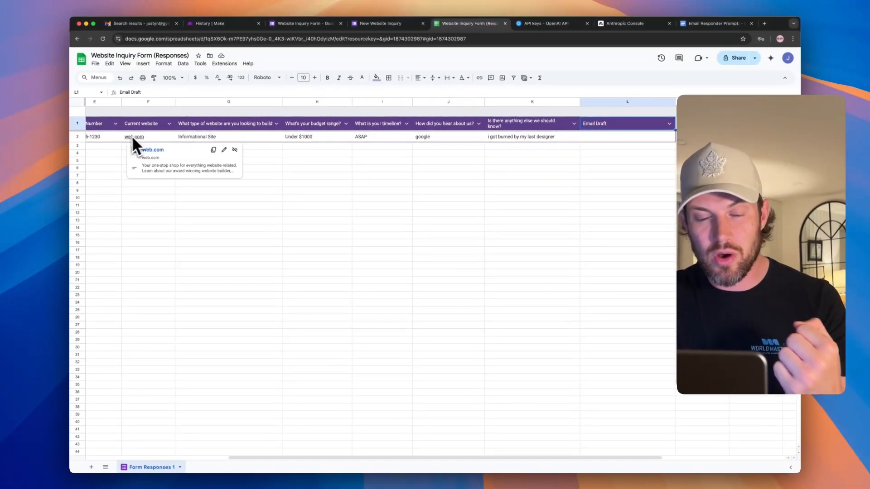
scroll(34, 185, "left", 1)
scroll(34, 185, "down", 1)
scroll(123, 138, "up", 1)
scroll(123, 137, "left", 1)
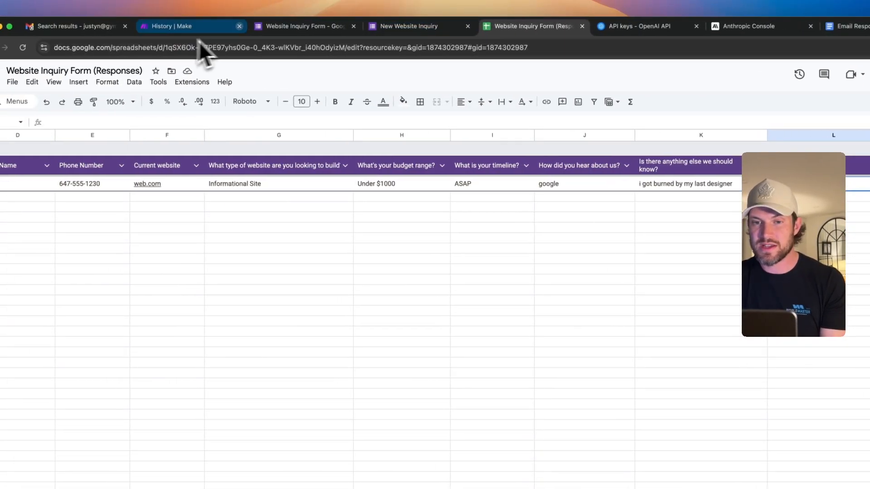
- Append a Google Sheets Search Rows module after the second route's Text parser
left_click(178, 28)
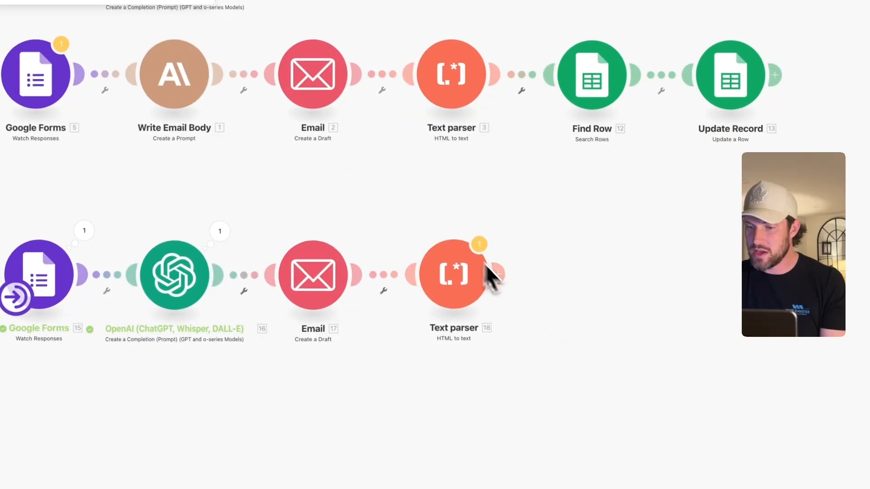
left_click(496, 270)
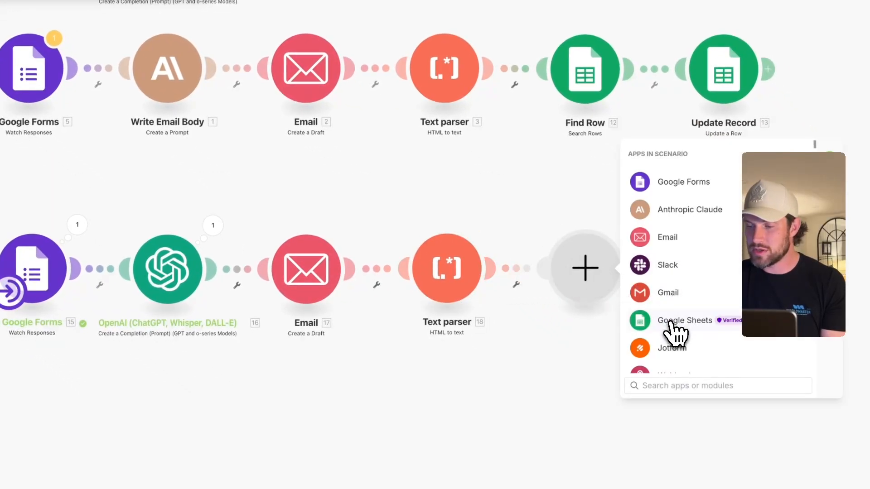
left_click(685, 321)
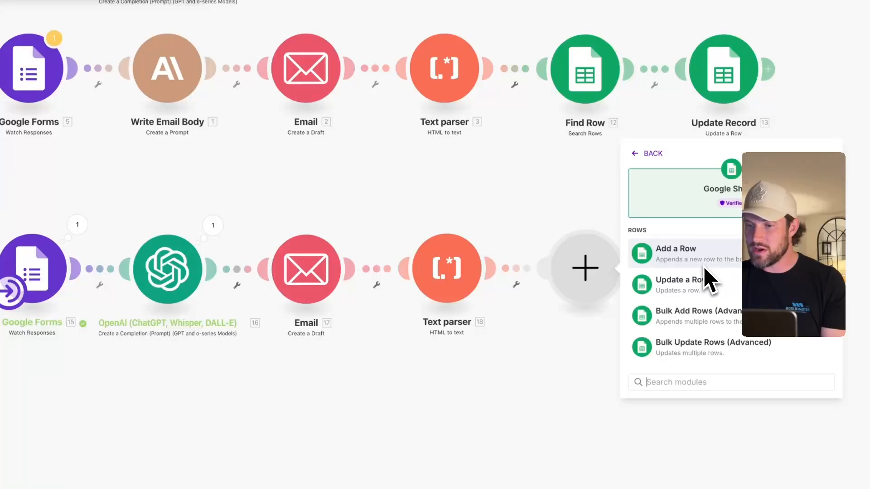
scroll(705, 270, "down", 5)
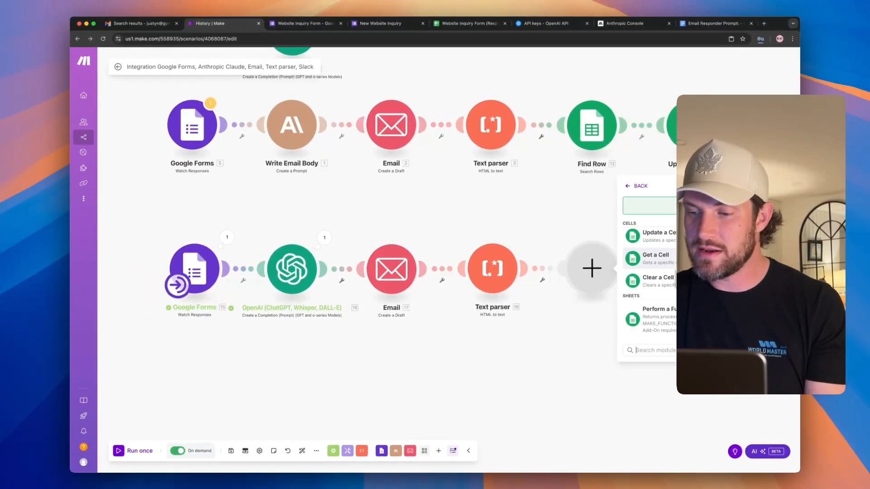
type("find")
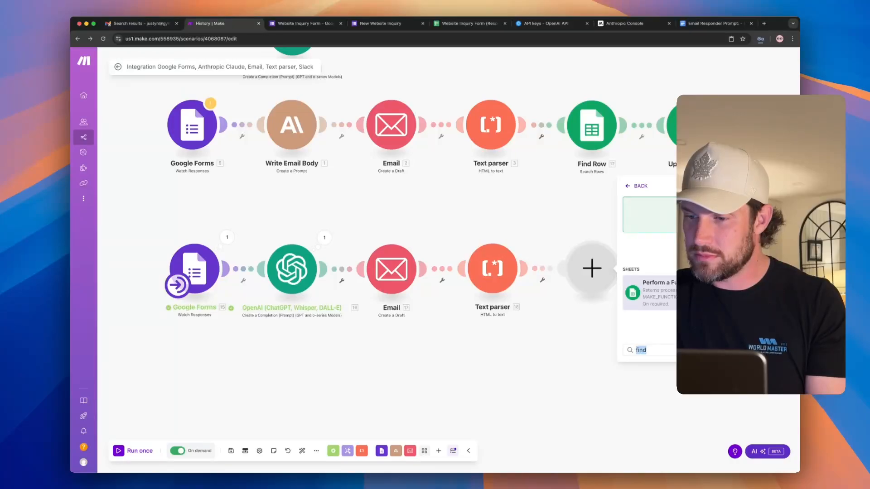
key("BackSpace")
scroll(704, 271, "down", 2)
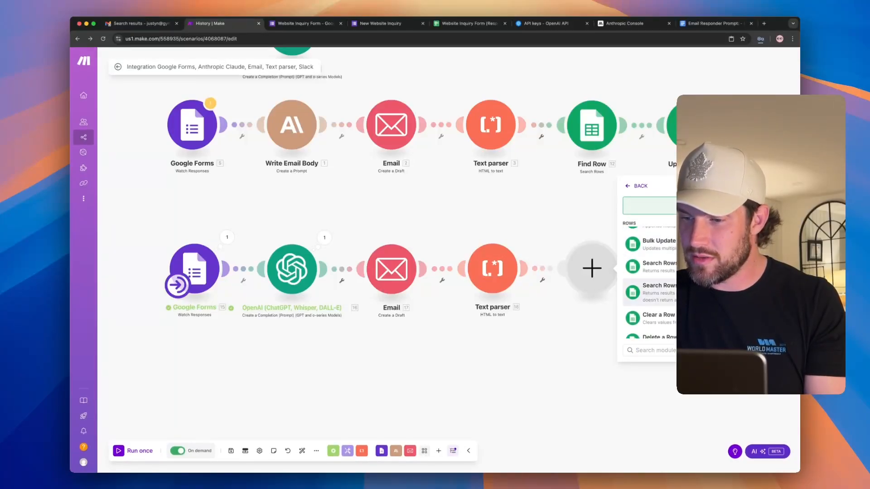
scroll(649, 281, "down", 1)
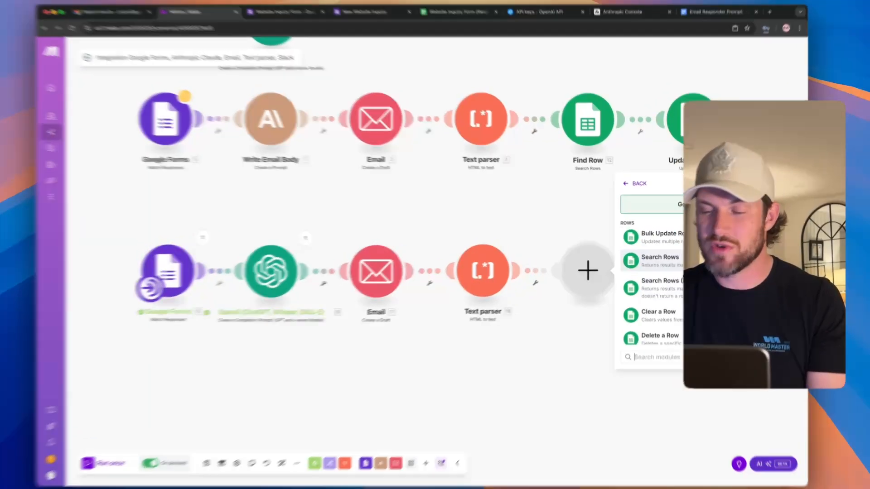
left_click(652, 283)
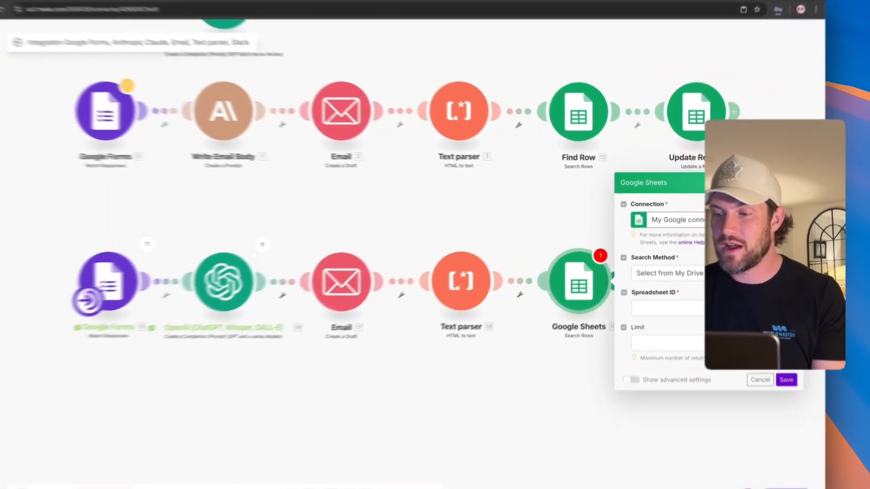
- Target My Drive's Website Inquiry Form (Responses), sheet Form Responses 1, columns A-Z
left_click(725, 216)
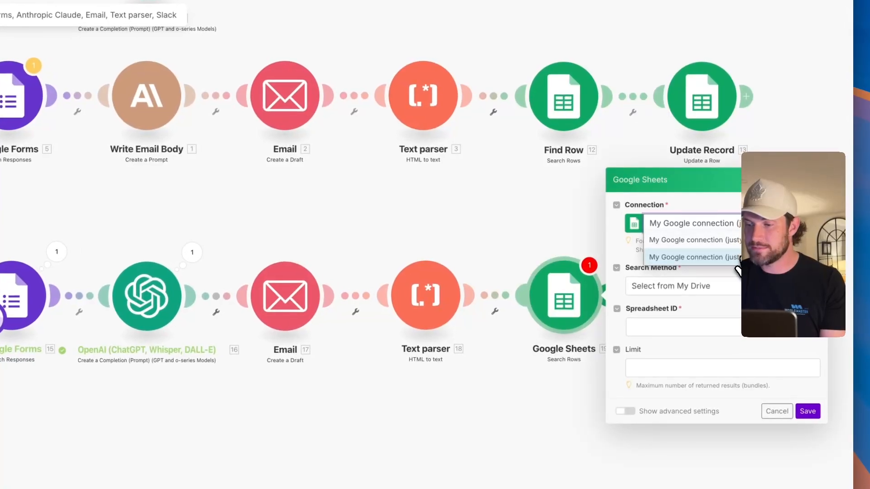
left_click(693, 256)
left_click(699, 285)
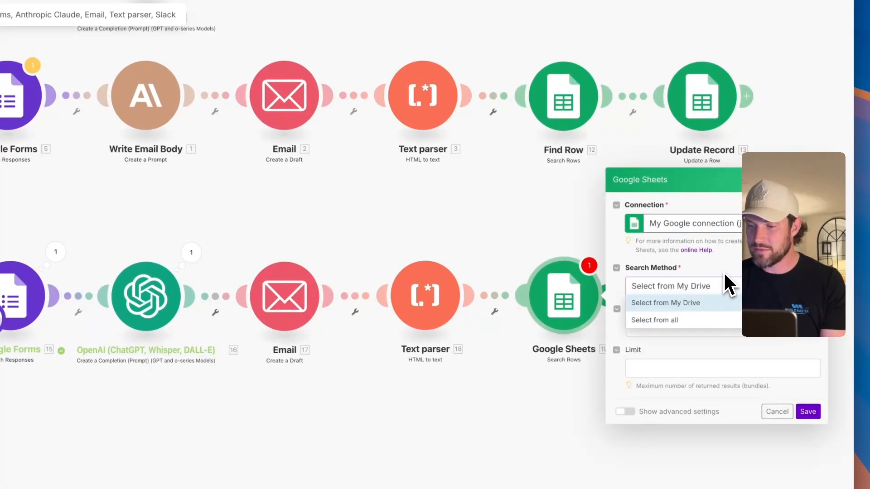
left_click(715, 303)
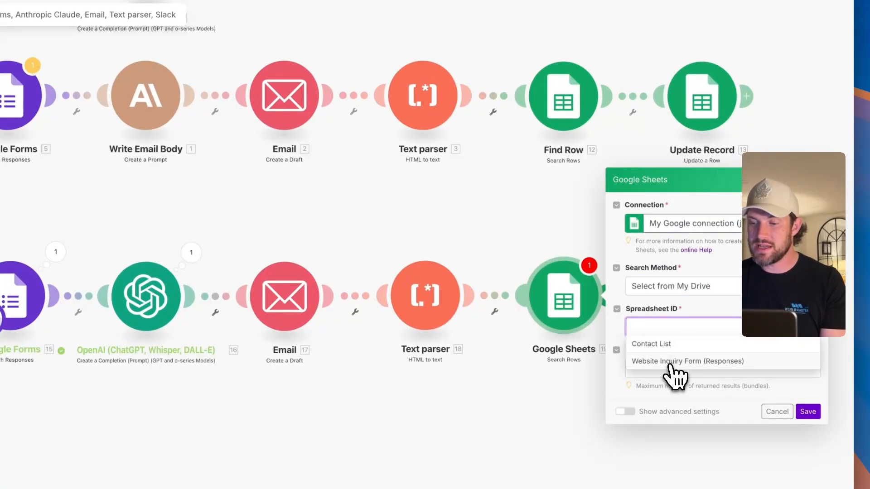
left_click(699, 361)
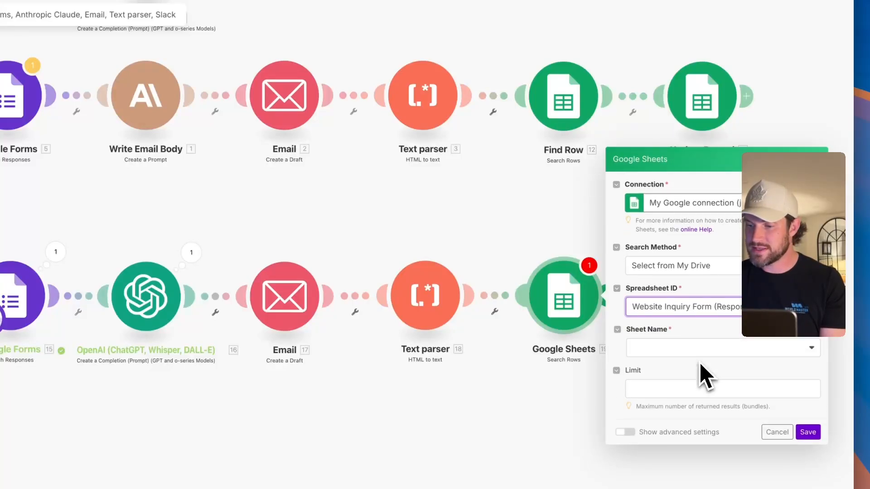
left_click(723, 365)
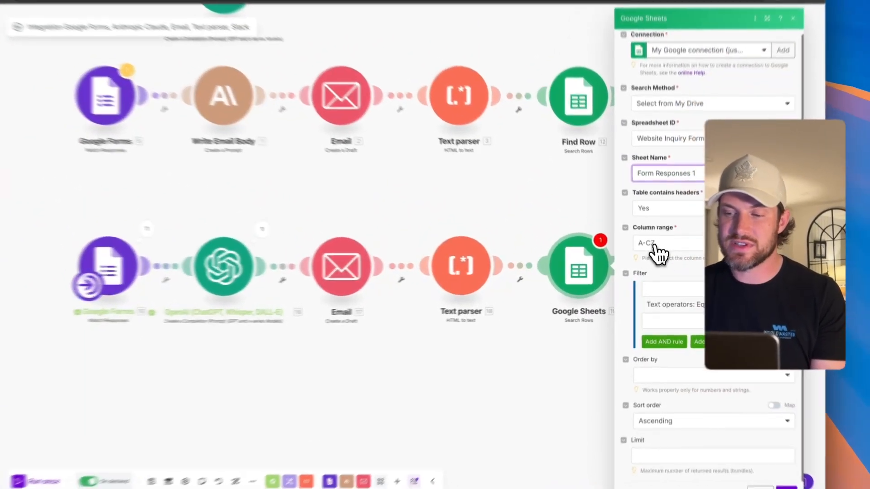
left_click(664, 250)
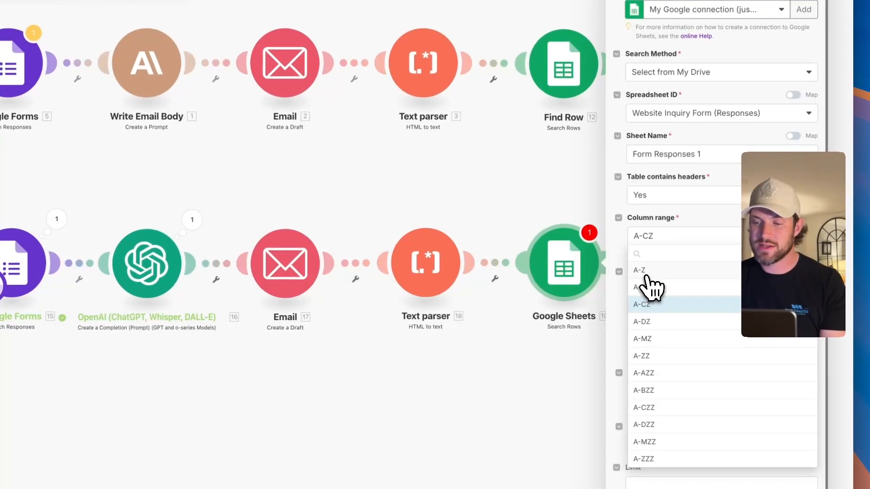
left_click(647, 274)
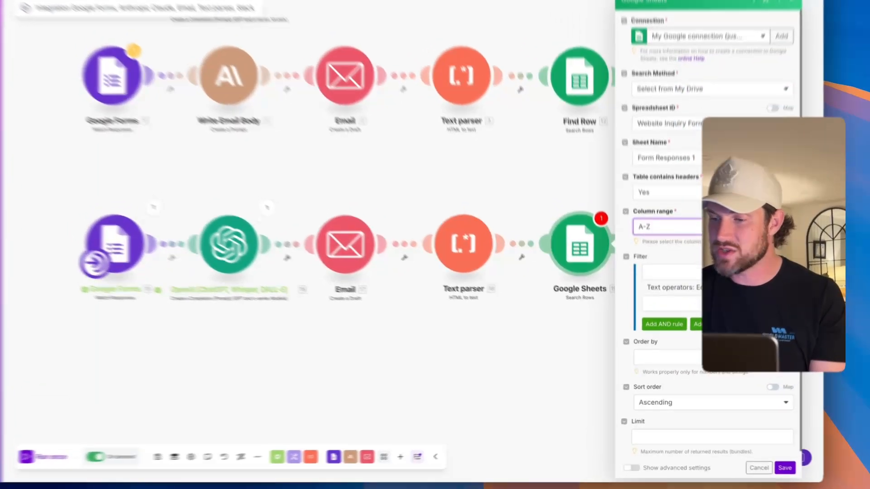
- Filter rows where Email Address equals the Respondent Email, then save the module
left_click(724, 293)
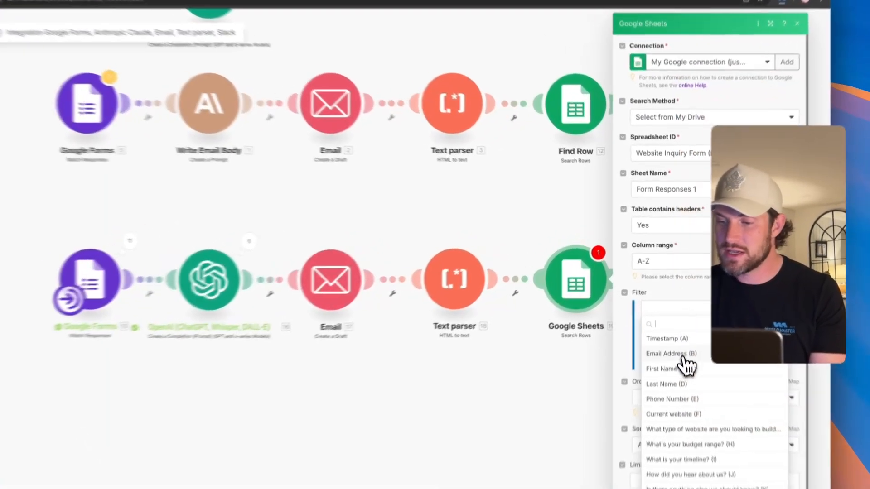
left_click(685, 357)
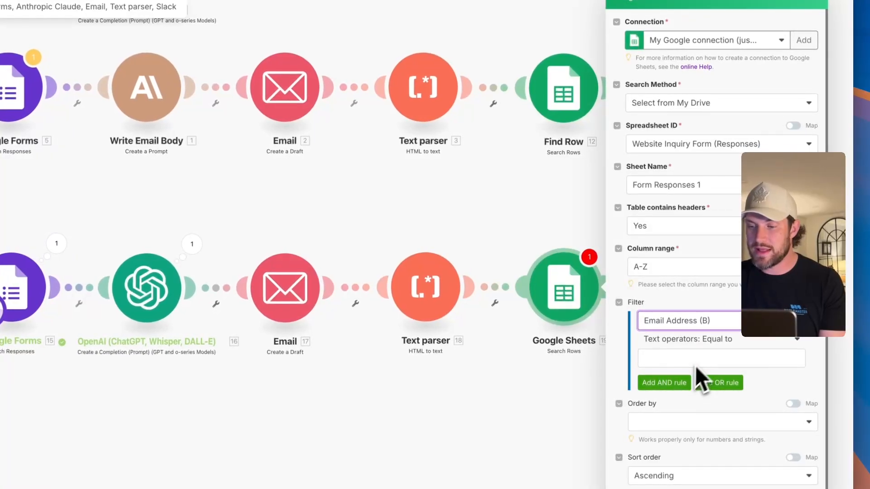
left_click(728, 349)
left_click(735, 345)
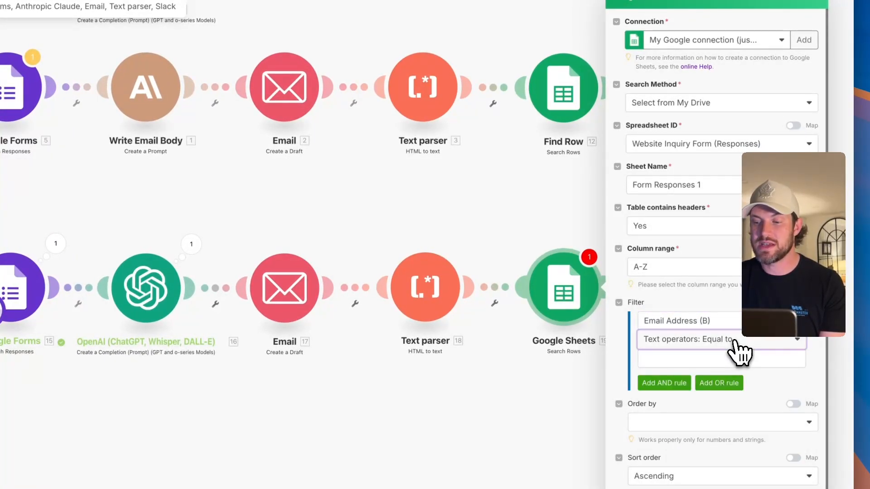
left_click(681, 361)
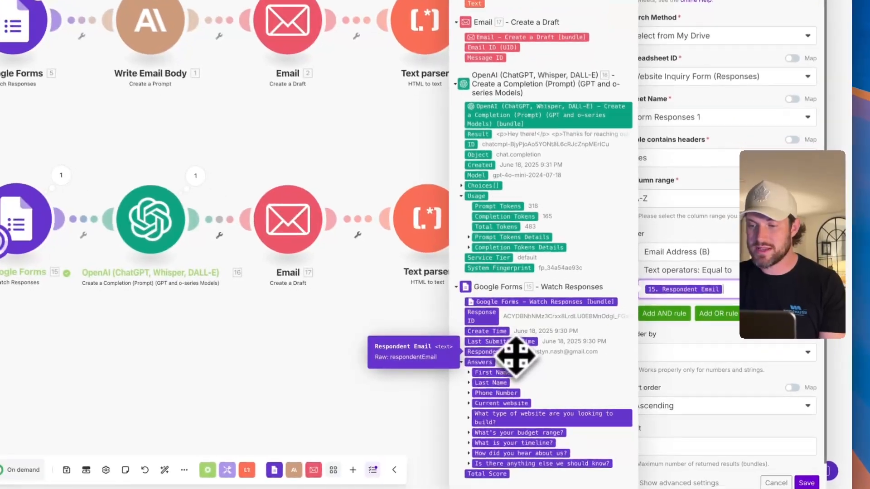
left_click(527, 360)
left_click(717, 235)
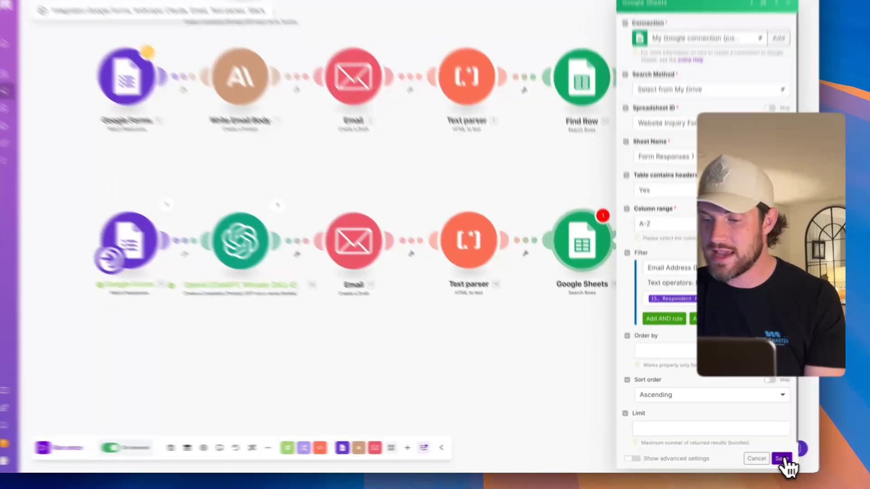
left_click(767, 460)
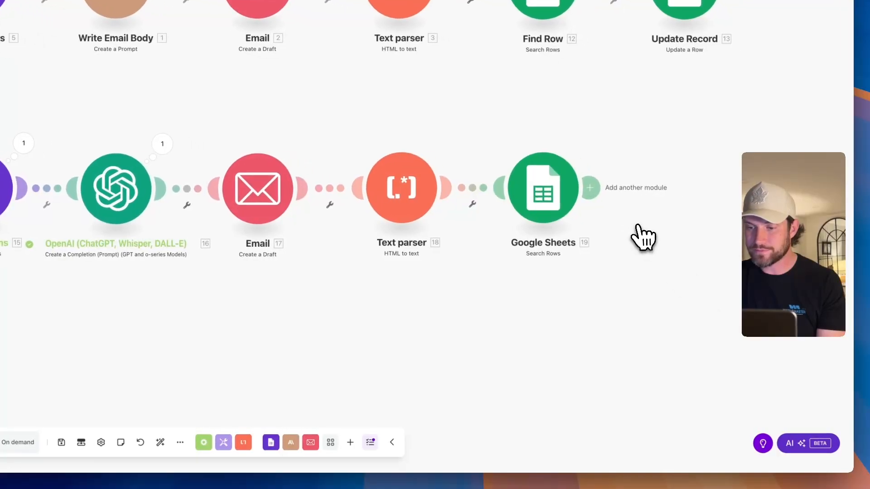
- Run only the Search Rows module with a test respondent e-mail; it returns row 2
right_click(490, 187)
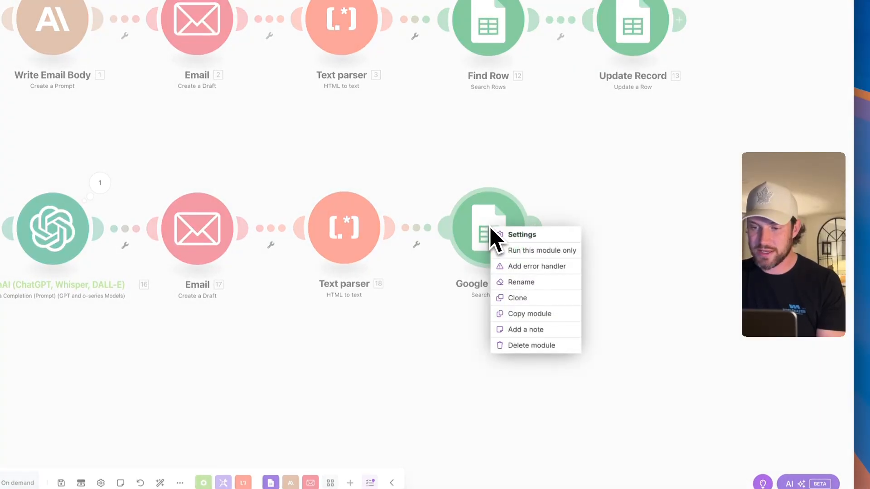
left_click(513, 251)
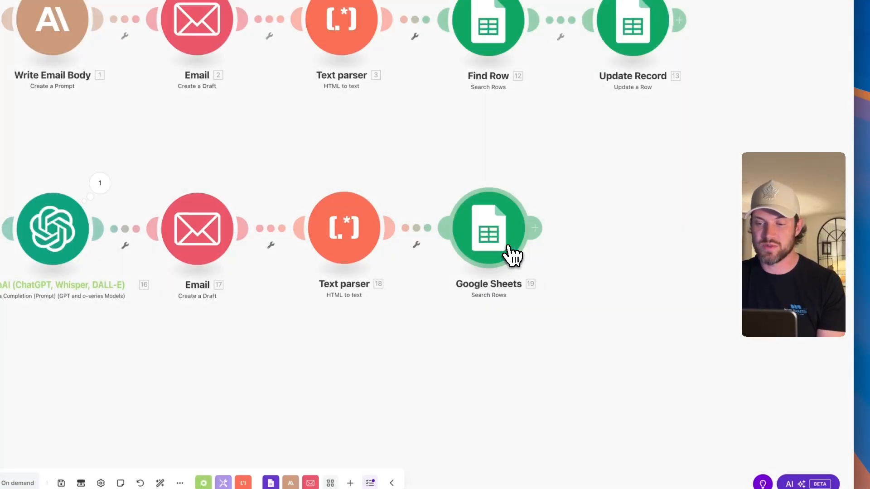
left_click(583, 313)
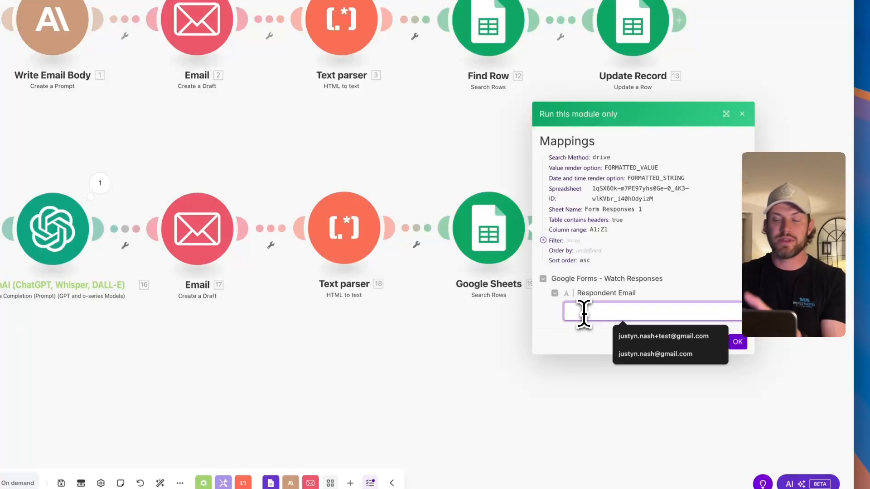
left_click(628, 354)
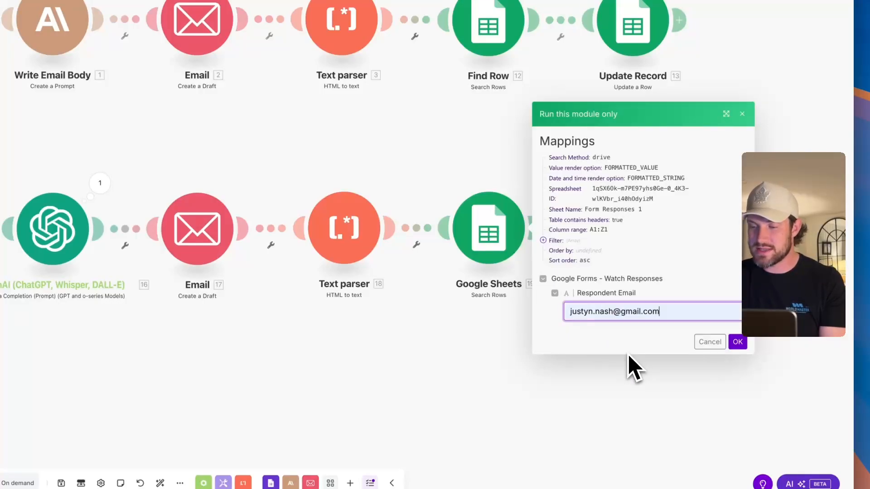
left_click(738, 341)
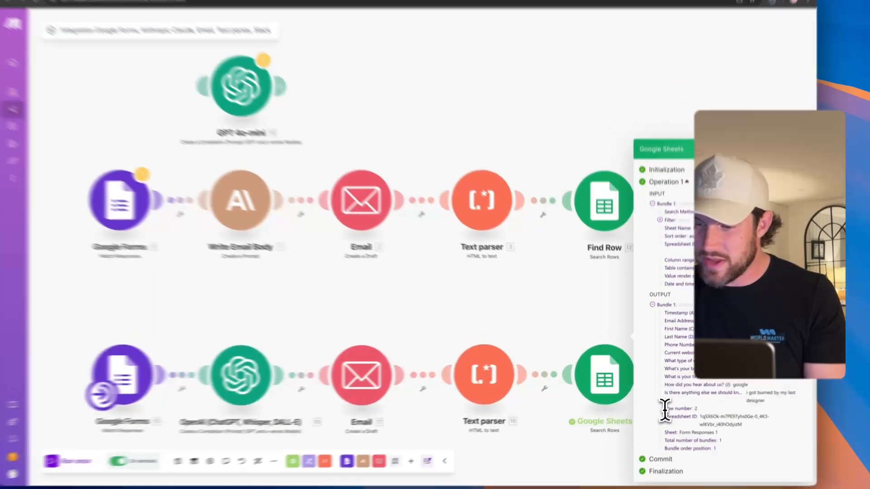
left_click_drag(663, 403, 694, 403)
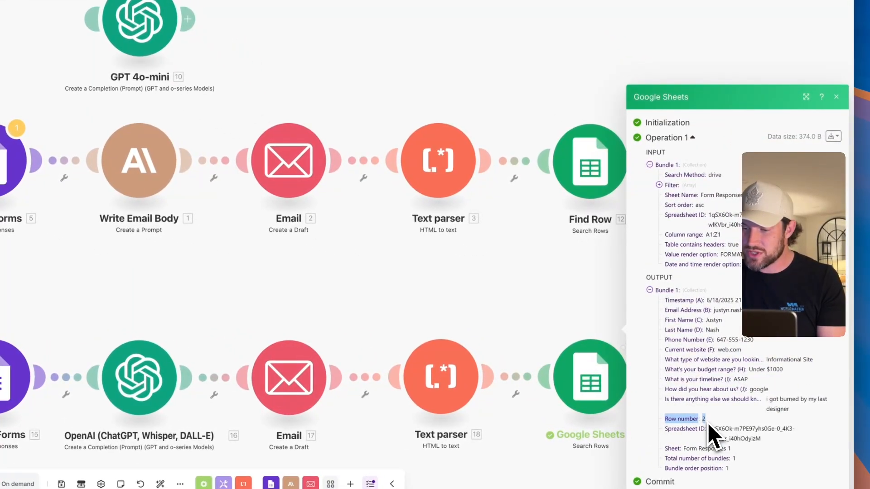
left_click(572, 318)
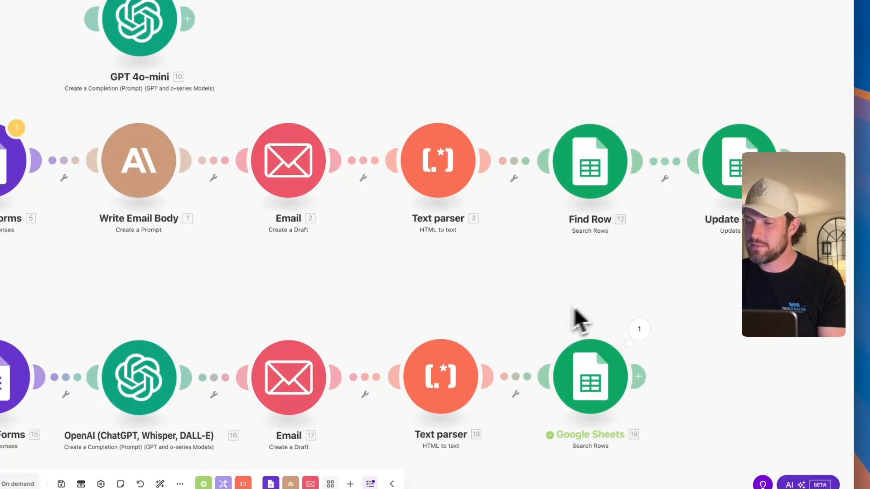
- Check the Email Draft column in the responses sheet, then return to Make
scroll(714, 295, "down", 1)
scroll(714, 295, "up", 3)
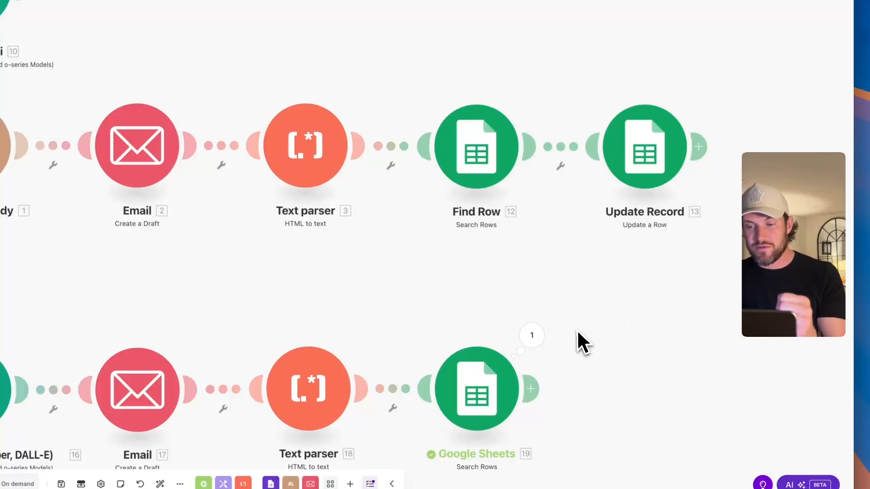
left_click_drag(578, 332, 586, 187)
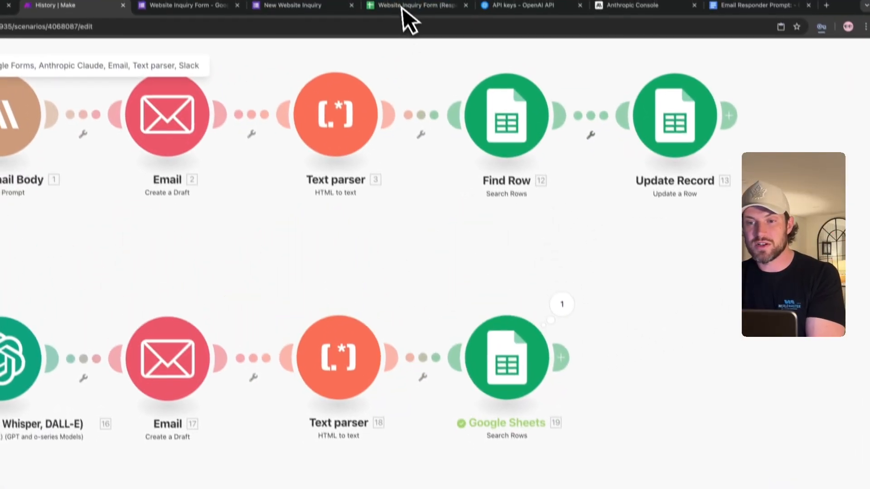
left_click(404, 7)
left_click(691, 173)
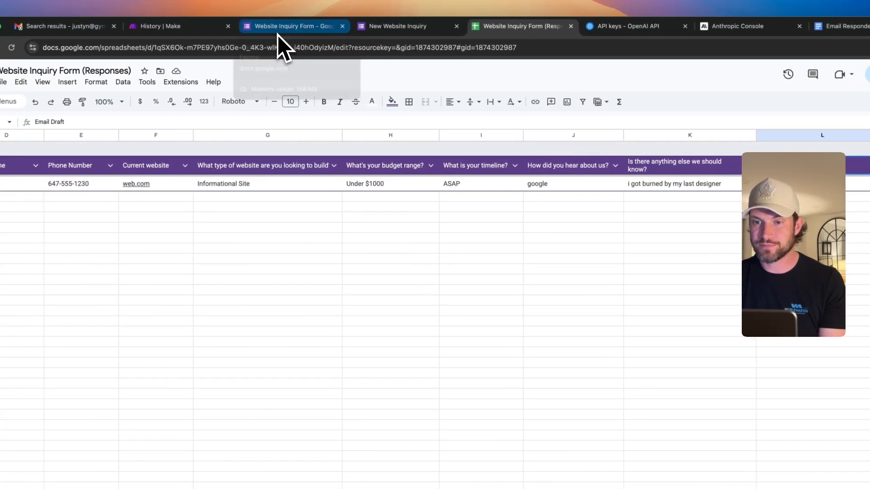
left_click(186, 25)
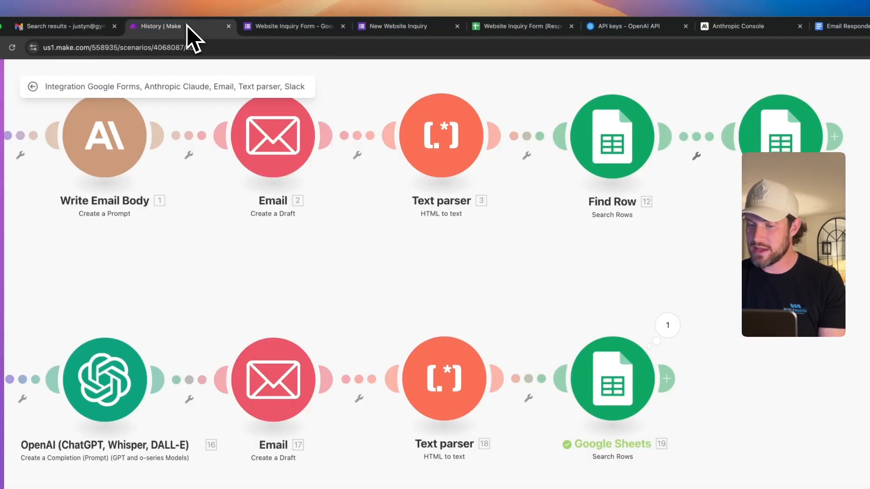
- Add a Google Sheets Update a Row module on Website Inquiry Form (Responses) / Form Responses 1
left_click(574, 270)
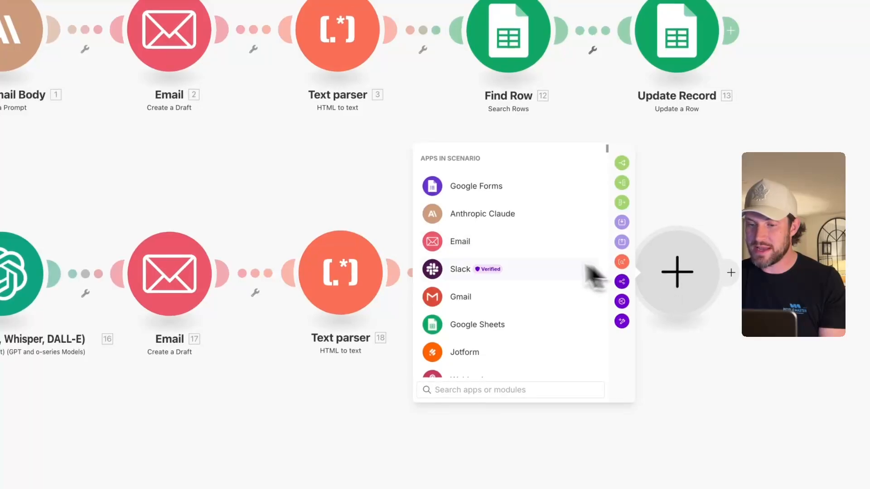
left_click(494, 323)
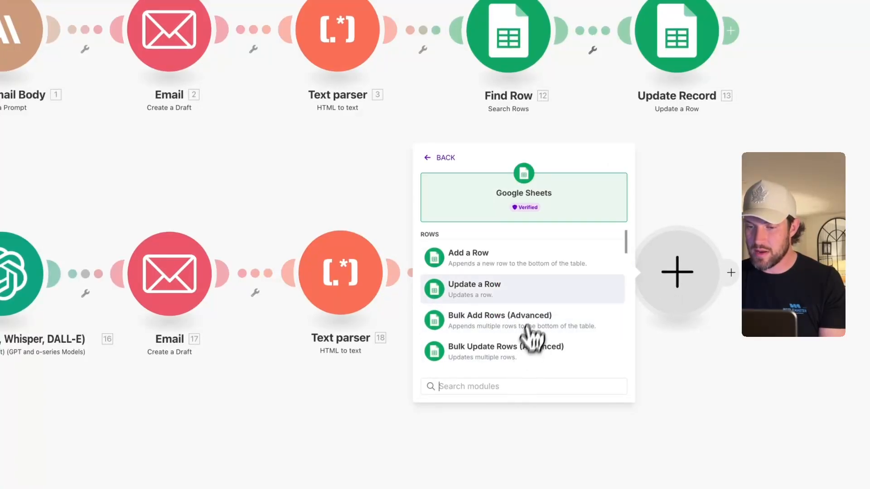
left_click(507, 294)
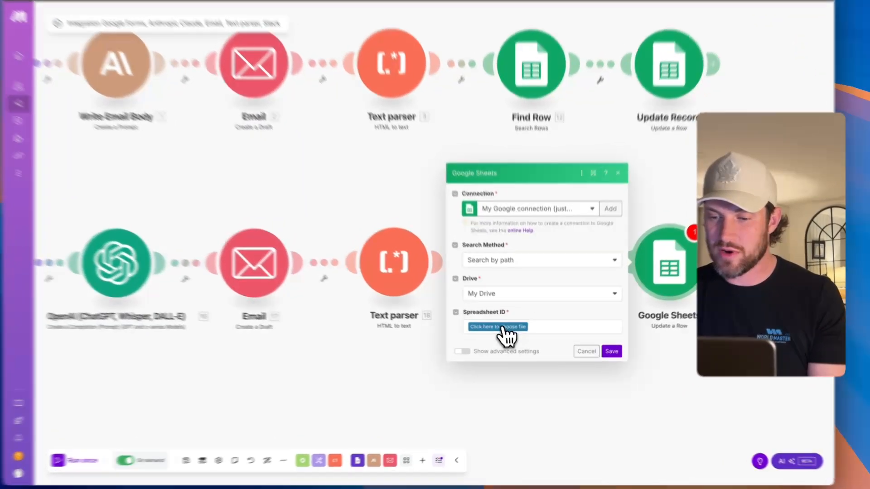
left_click(507, 333)
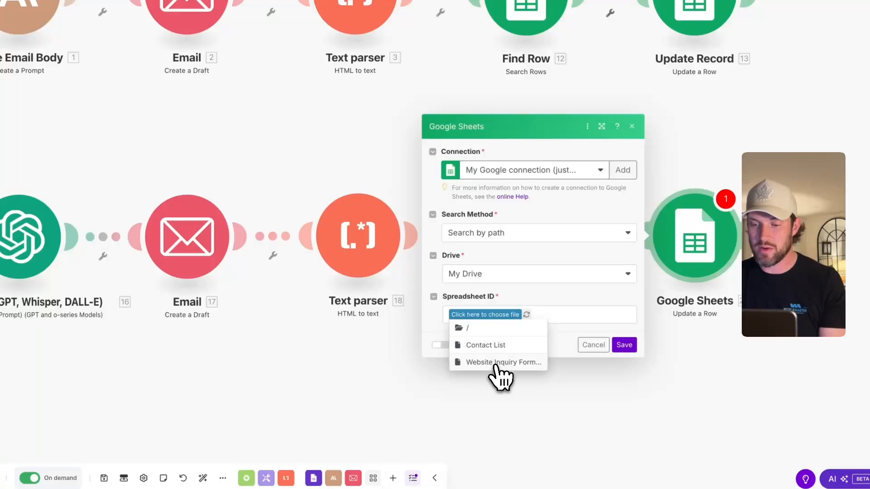
left_click(499, 362)
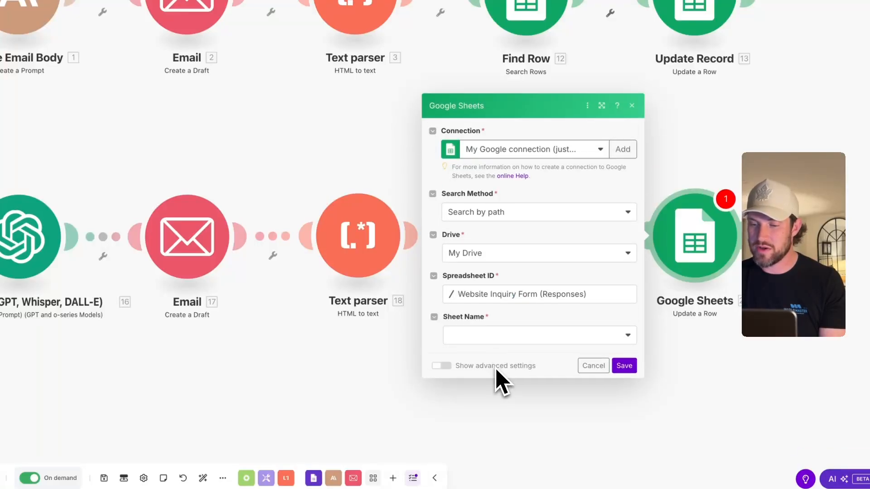
left_click(554, 340)
left_click(480, 352)
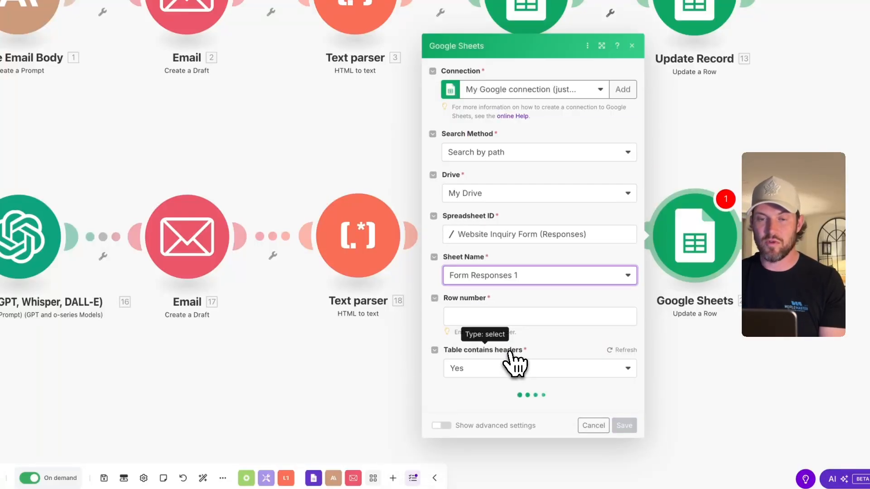
scroll(512, 335, "down", 3)
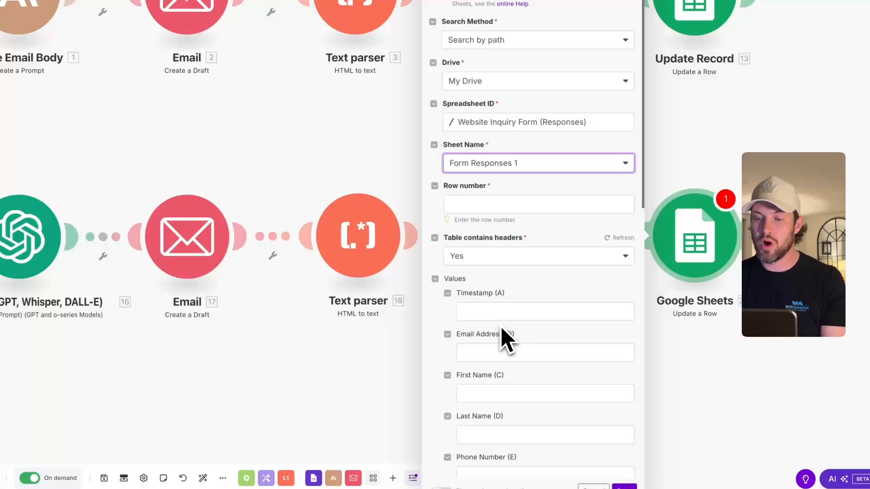
- Map the found row number and the parser's 18. Text into Email Draft (L), then save
left_click(483, 206)
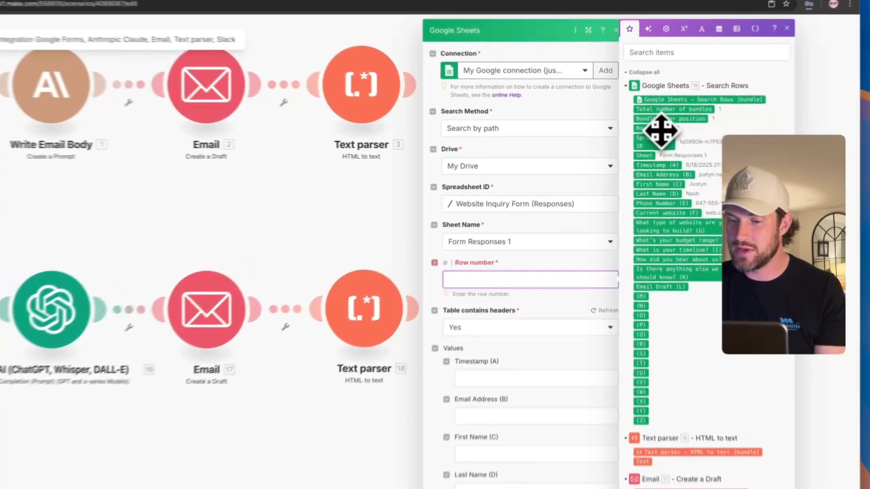
left_click(651, 139)
scroll(430, 310, "down", 2)
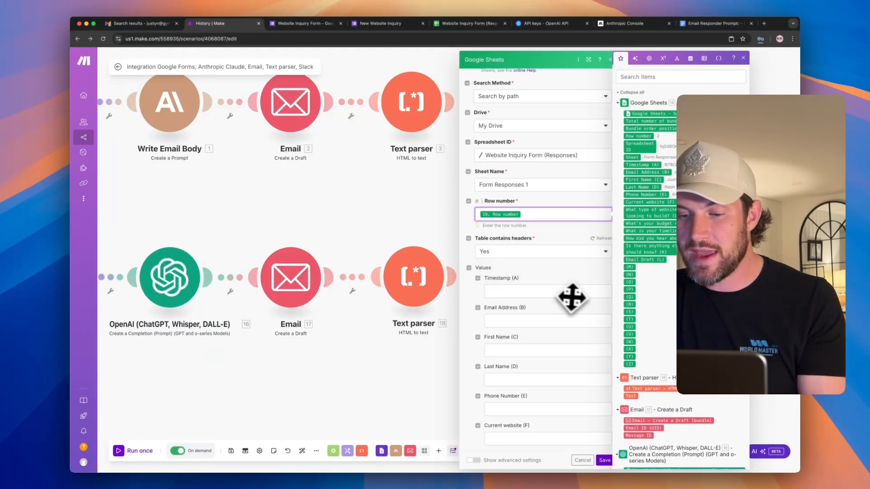
scroll(572, 297, "down", 8)
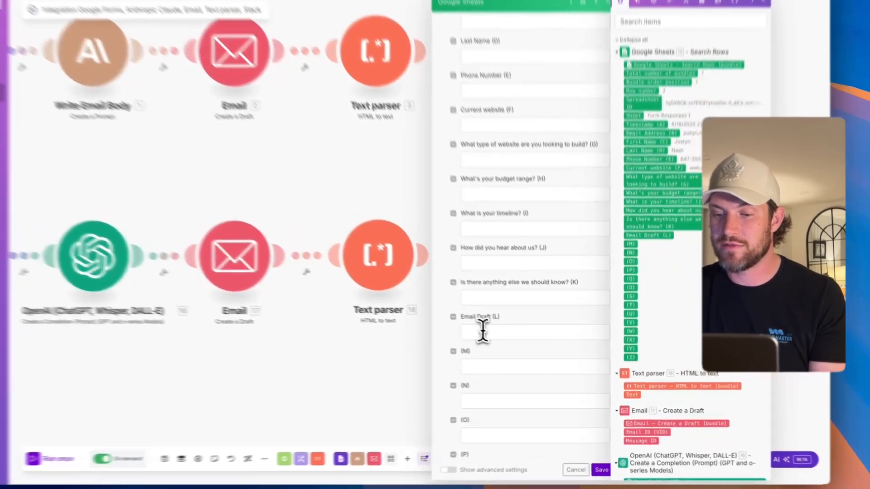
left_click(506, 342)
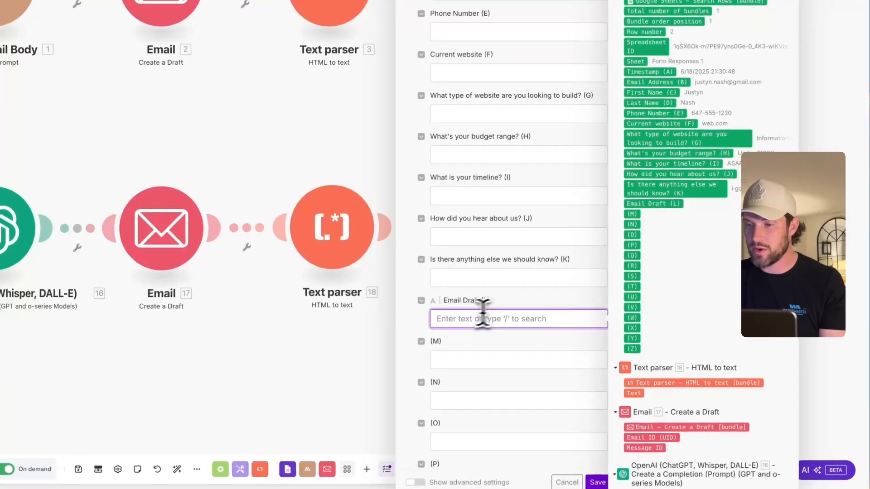
scroll(686, 283, "down", 5)
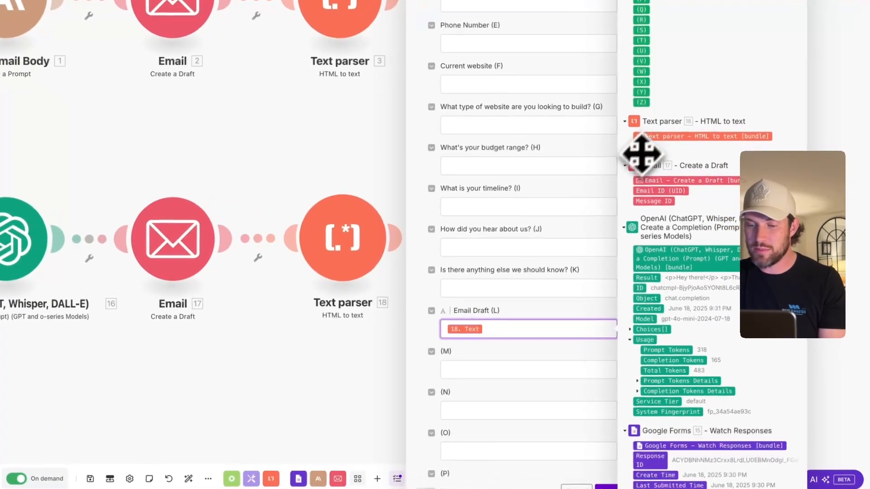
left_click_drag(634, 205, 536, 344)
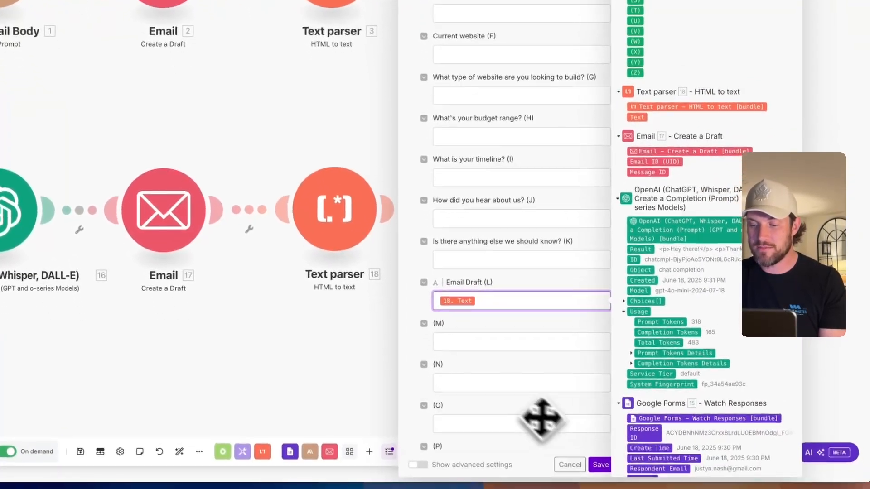
left_click(600, 465)
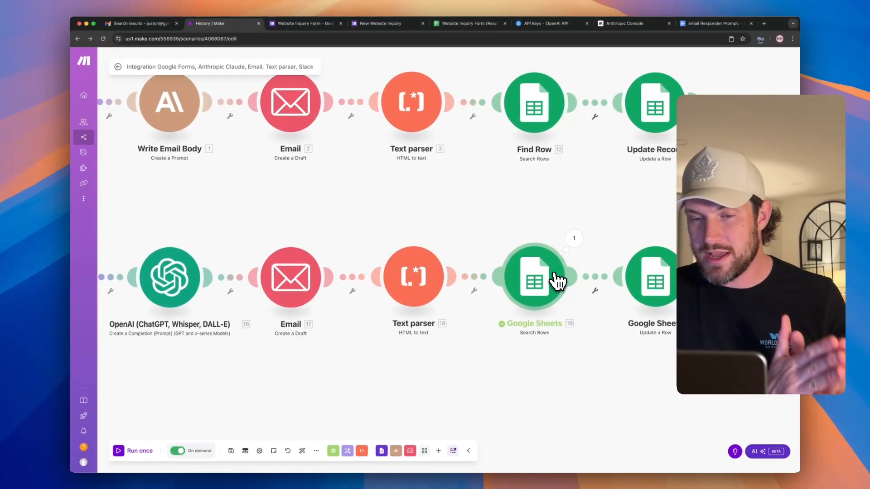
scroll(514, 204, "left", 5)
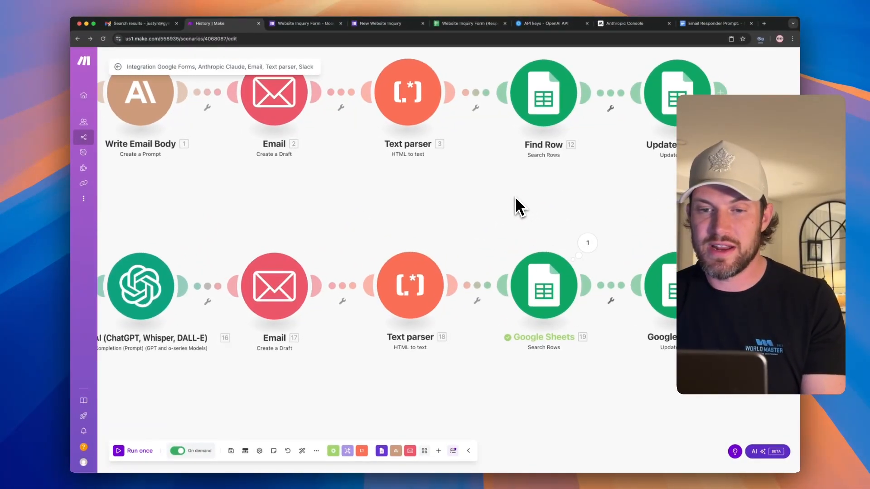
scroll(426, 204, "up", 2)
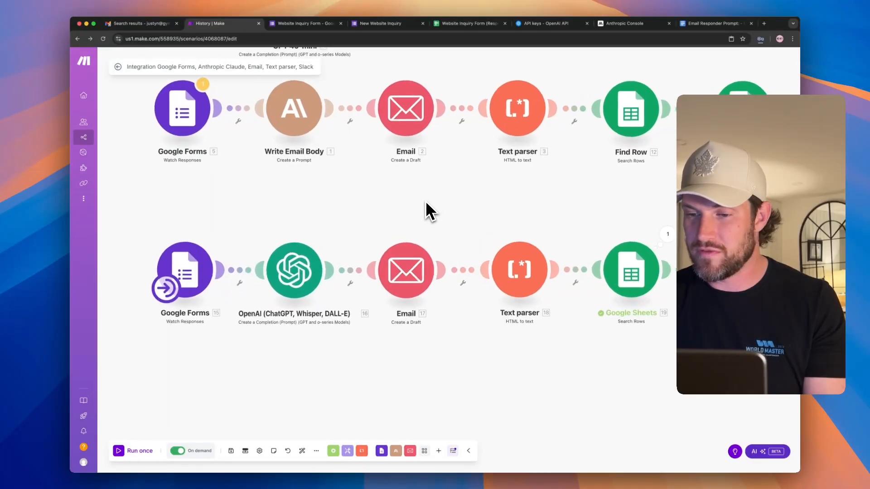
scroll(425, 203, "down", 2)
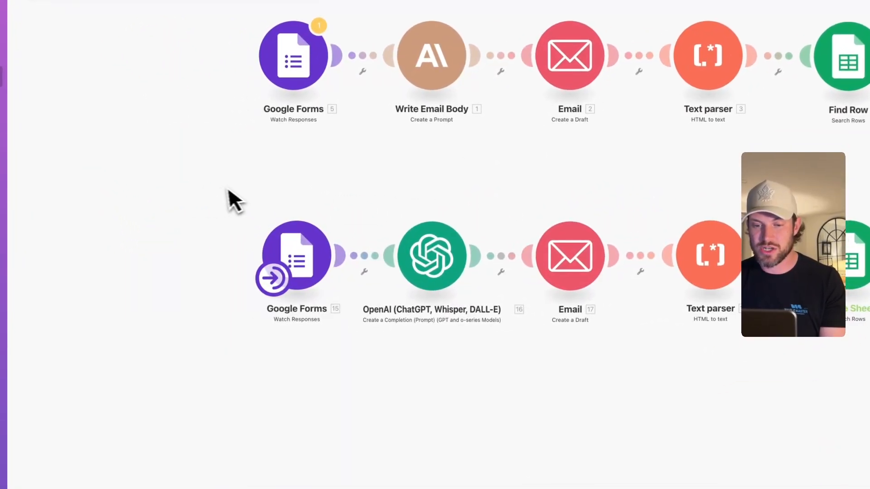
left_click_drag(231, 187, 346, 322)
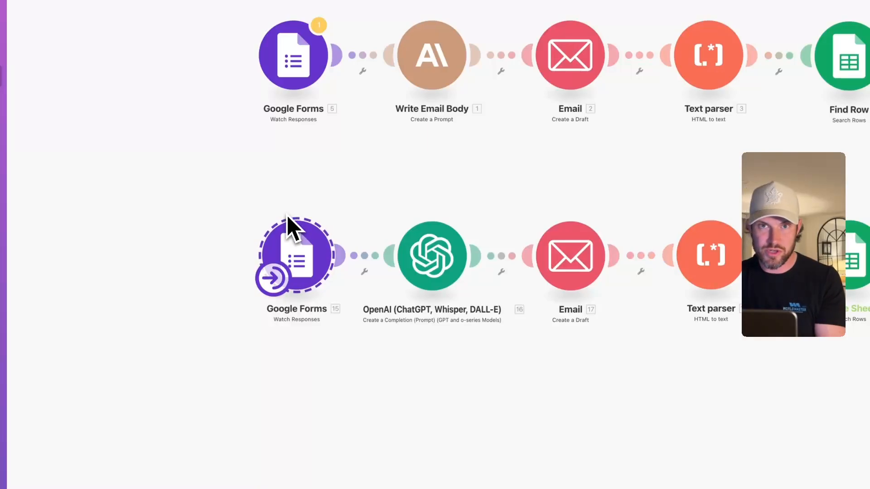
left_click_drag(363, 195, 487, 336)
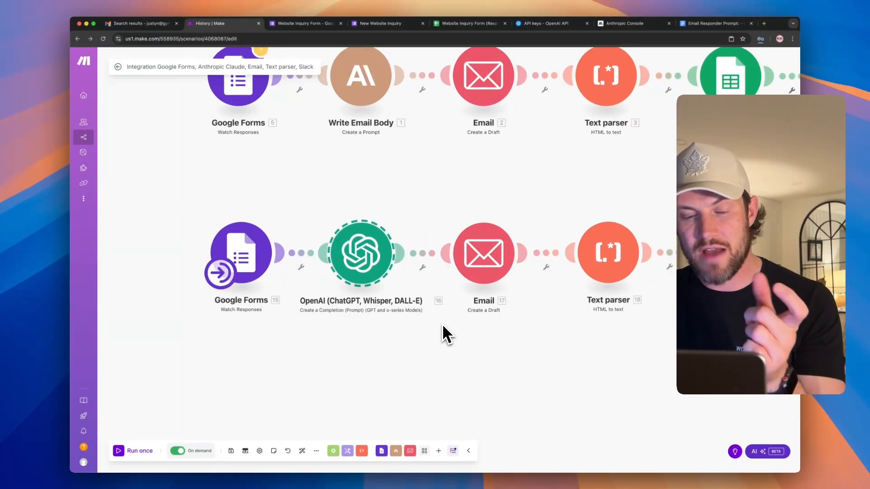
scroll(442, 323, "up", 1)
scroll(441, 324, "right", 1)
left_click_drag(372, 188, 476, 309)
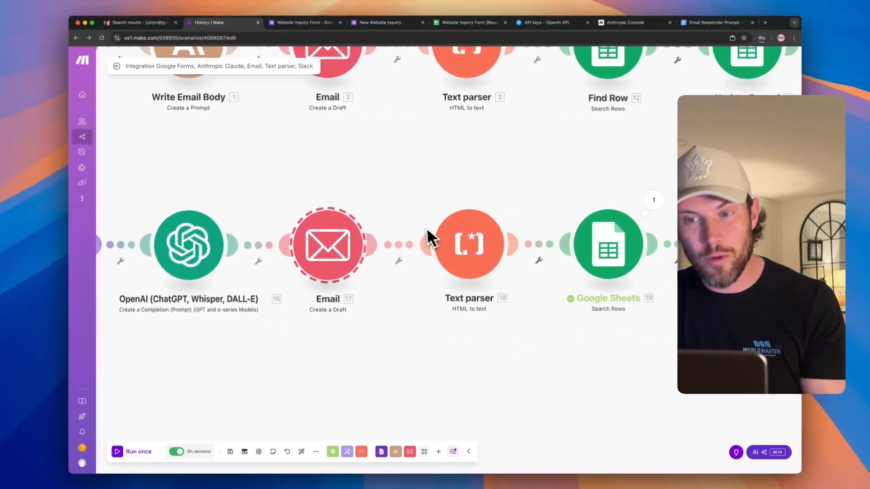
scroll(508, 247, "right", 5)
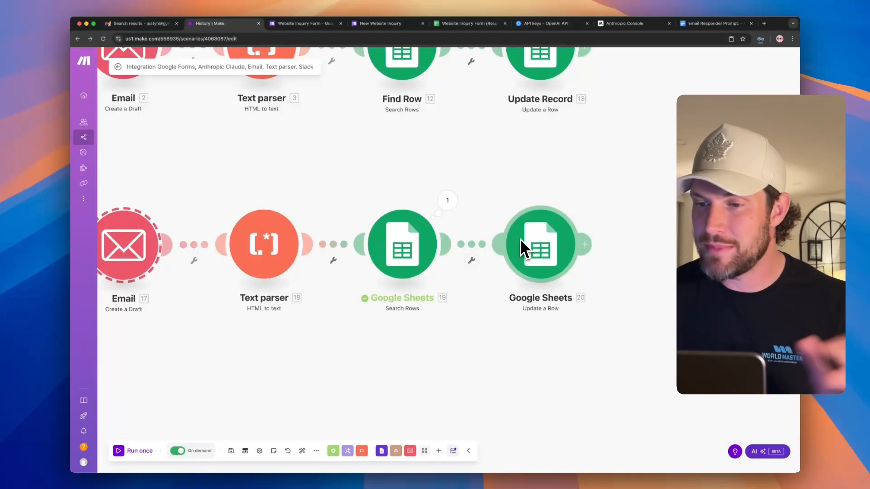
scroll(520, 243, "down", 4)
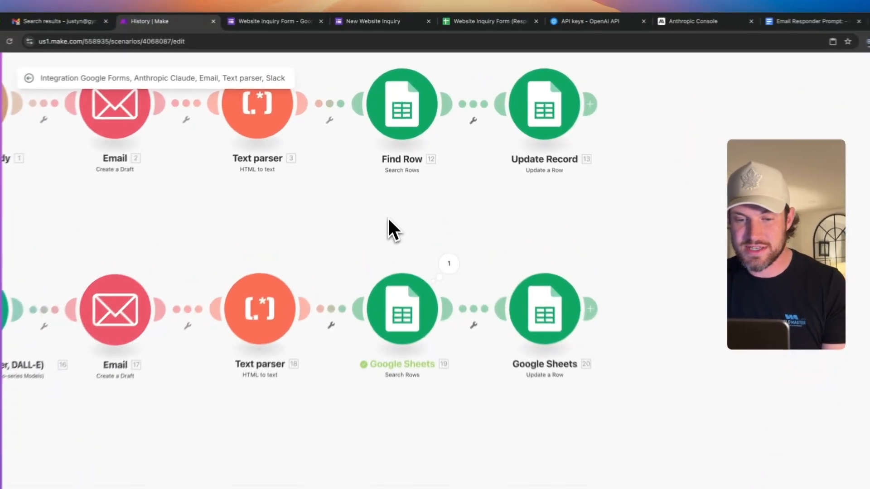
scroll(388, 219, "left", 10)
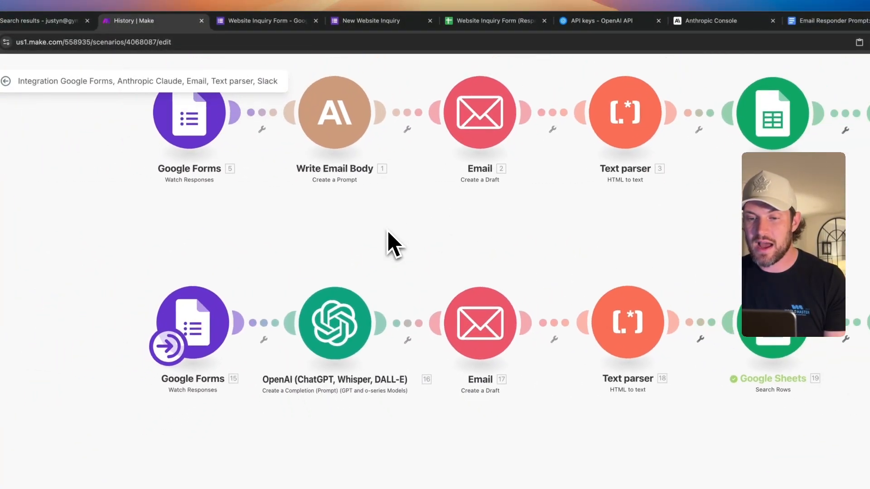
scroll(376, 226, "down", 2)
left_click_drag(363, 223, 280, 156)
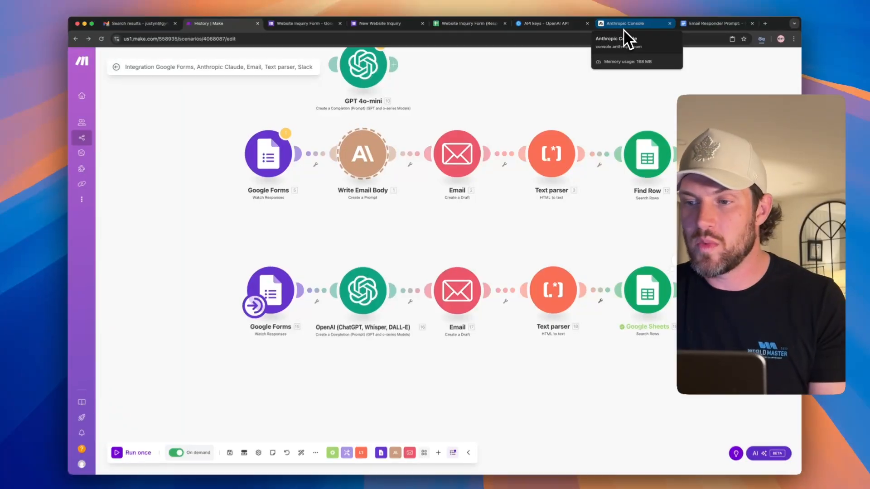
- Create a 'Lead Responder Test' API key in Anthropic Console's Default workspace and copy its secret
left_click(624, 29)
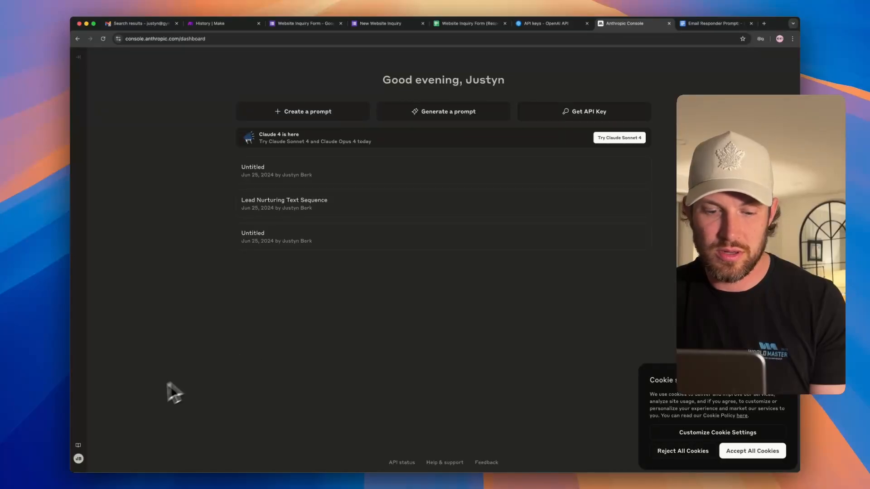
left_click(78, 459)
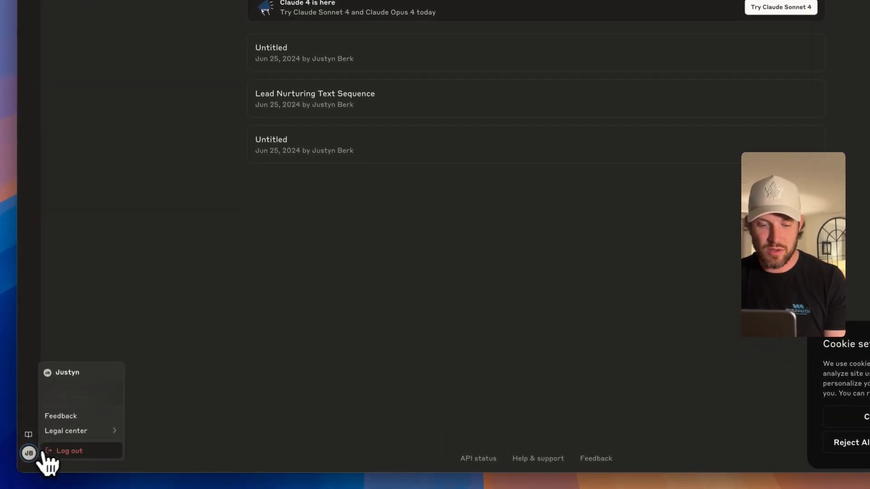
left_click(89, 180)
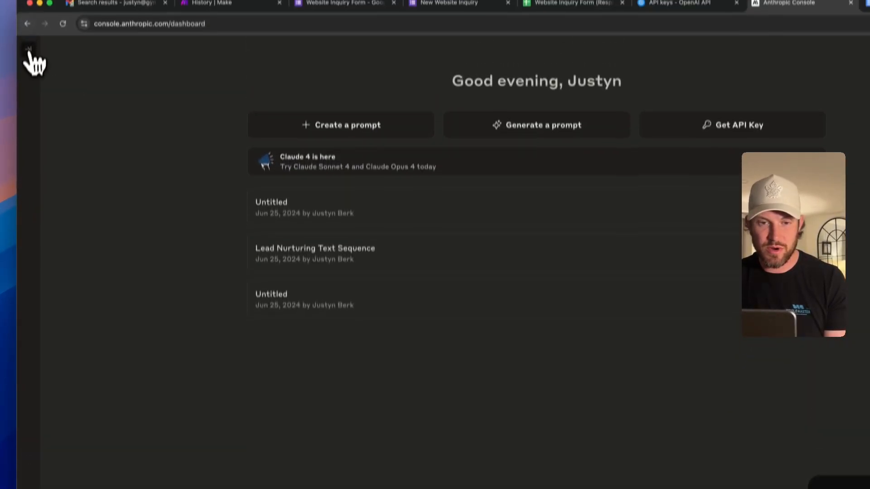
left_click(29, 55)
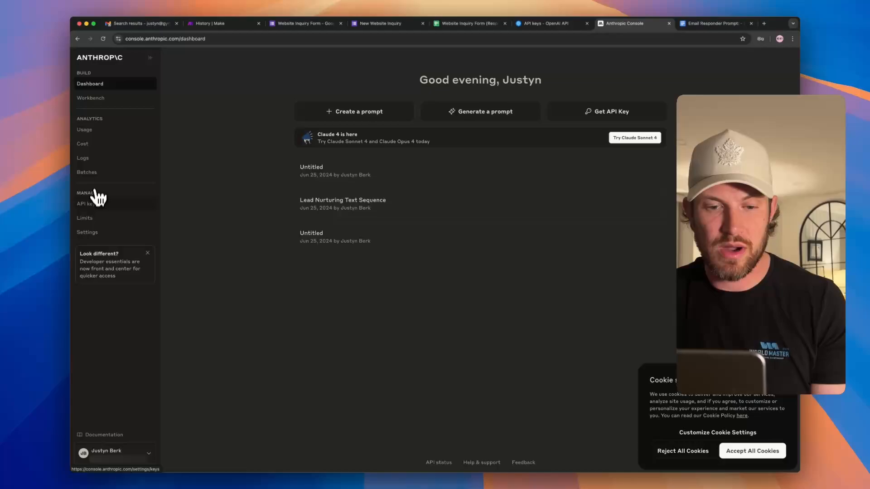
left_click(90, 204)
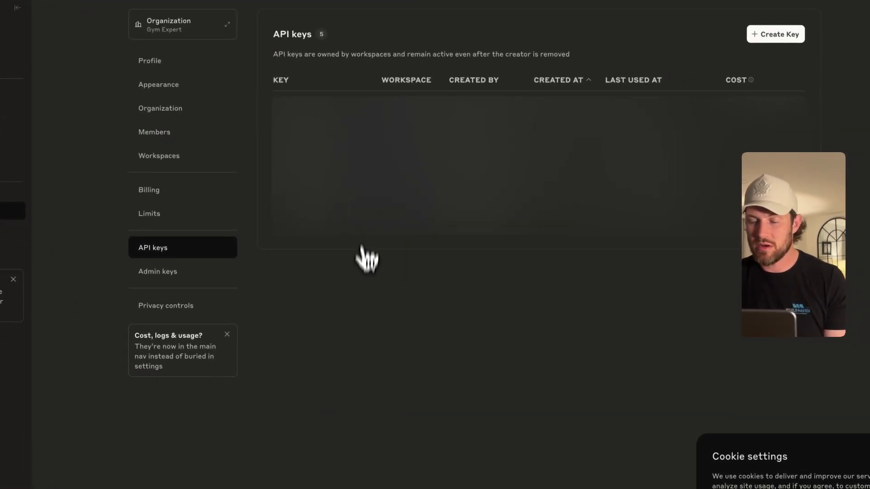
left_click(724, 89)
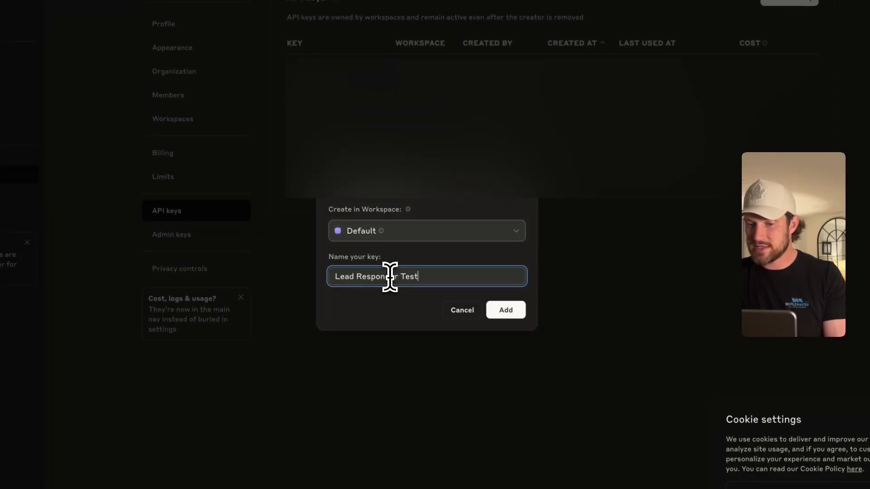
left_click(509, 312)
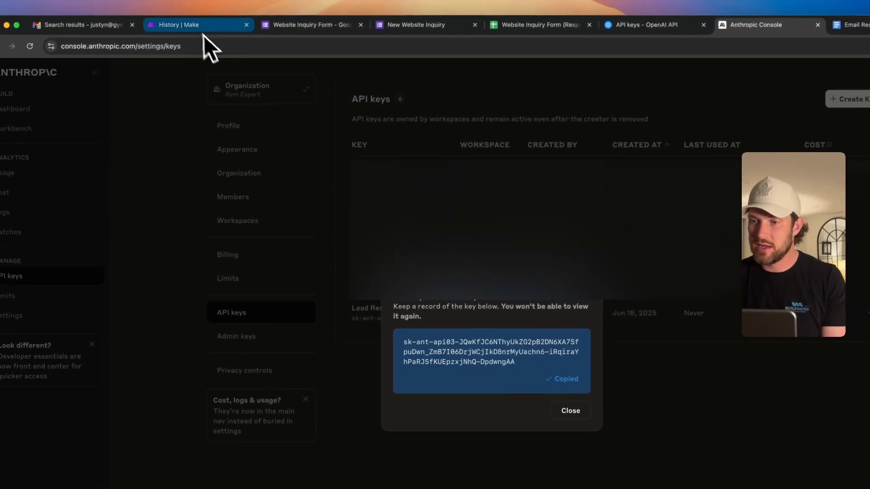
- Add an Anthropic Claude 'Create a Prompt' module on empty canvas space
left_click(195, 27)
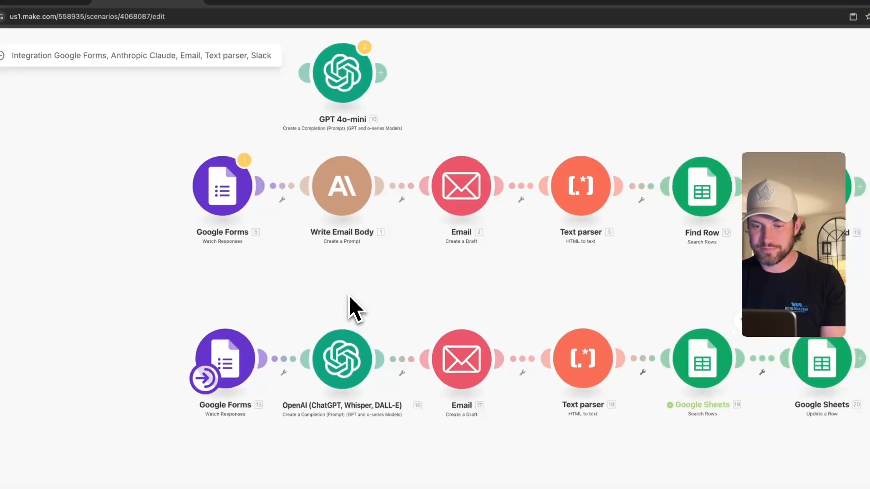
scroll(349, 296, "down", 2)
left_click_drag(349, 296, 380, 83)
left_click(364, 284)
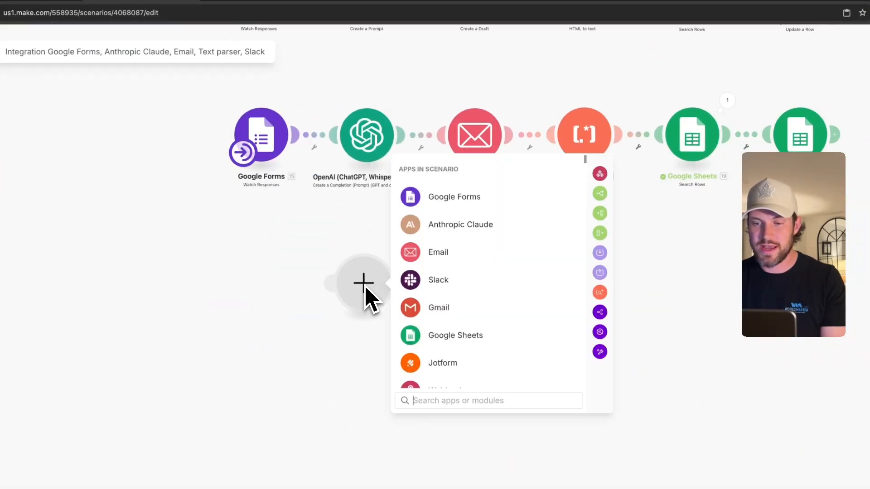
left_click(456, 236)
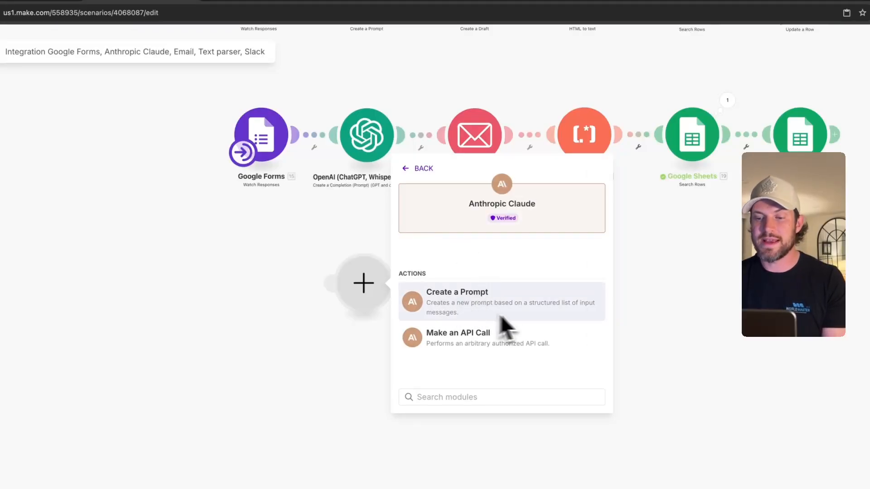
left_click(469, 309)
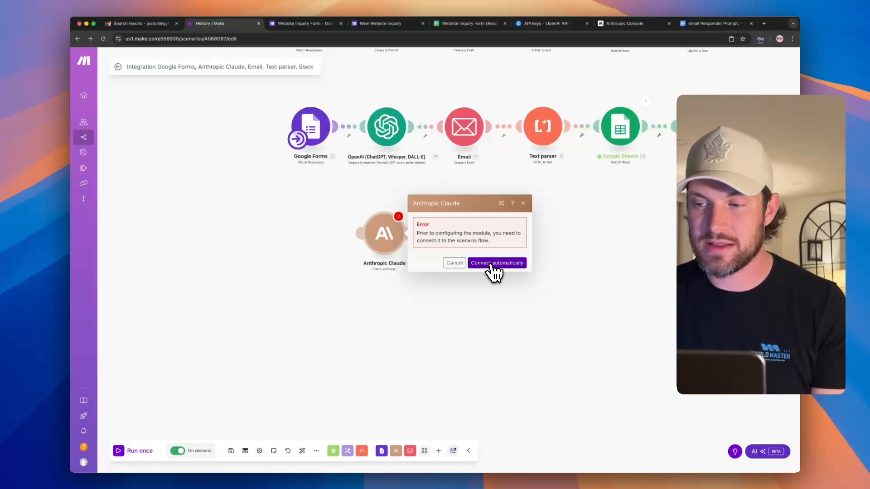
- Connect the Claude module and position it in line right after GPT 4o-mini
left_click(493, 265)
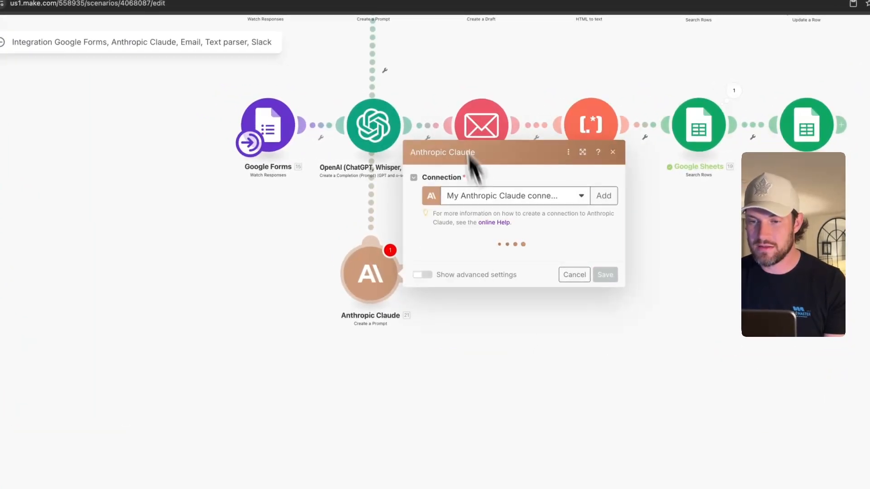
scroll(443, 75, "up", 1)
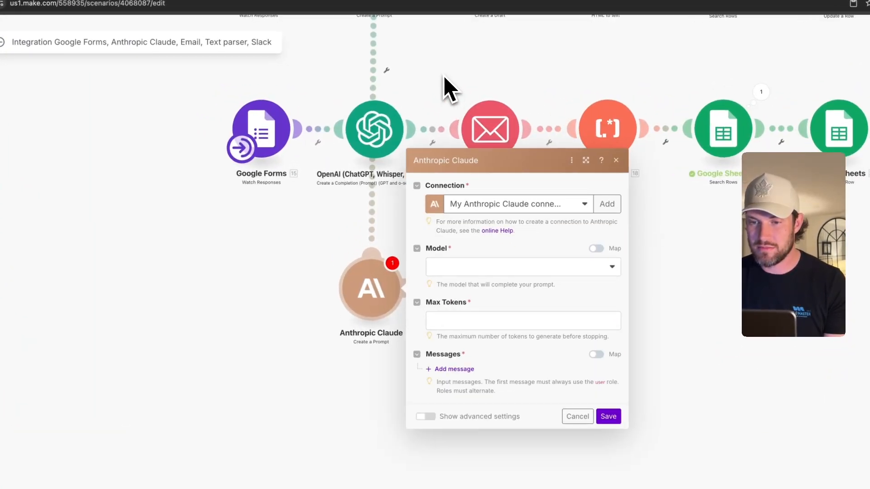
scroll(443, 74, "down", 5)
left_click_drag(443, 74, 380, 230)
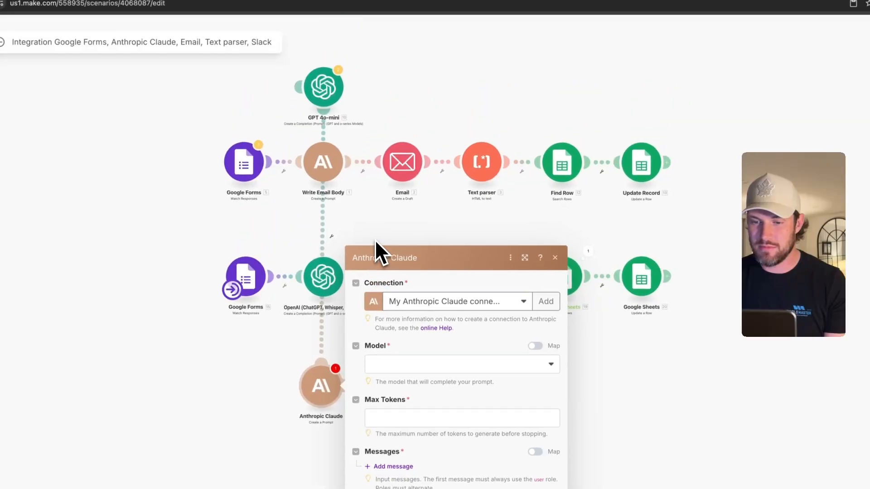
left_click_drag(333, 389, 398, 145)
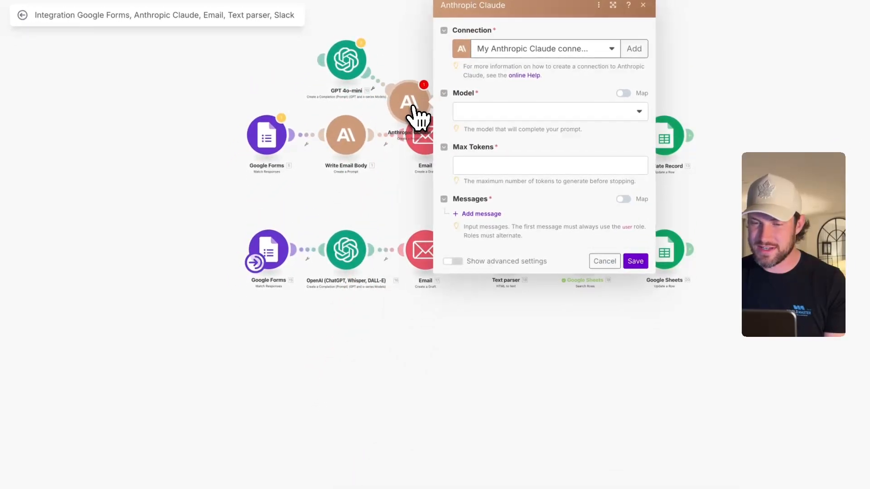
left_click_drag(413, 105, 439, 65)
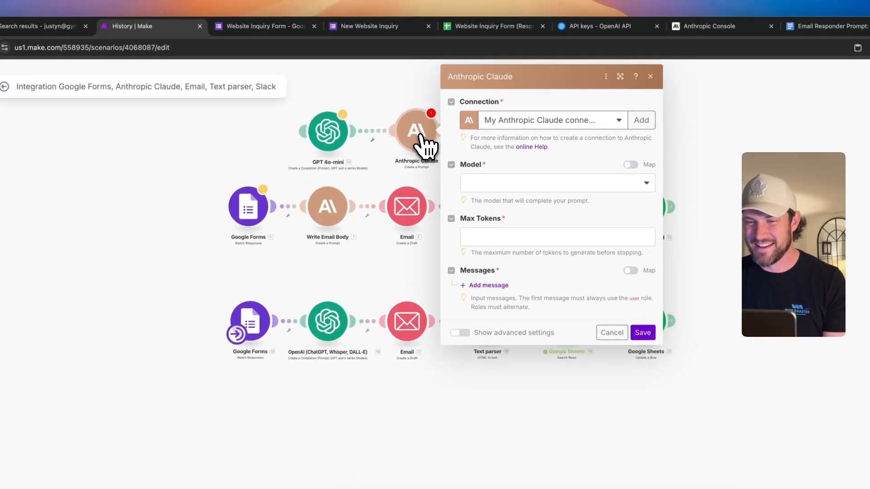
scroll(421, 140, "up", 2)
scroll(424, 146, "up", 2)
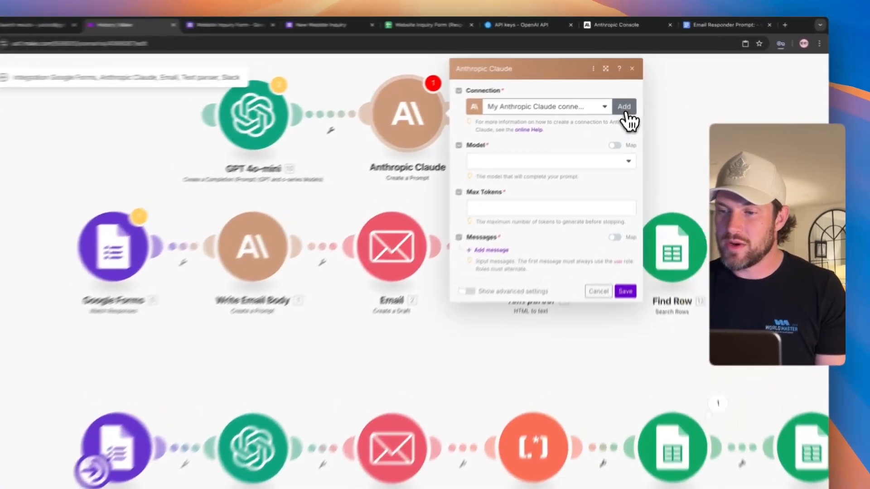
- Create the Anthropic Claude connection 'Lead Responder Connection' with the pasted API key and save it
left_click(625, 112)
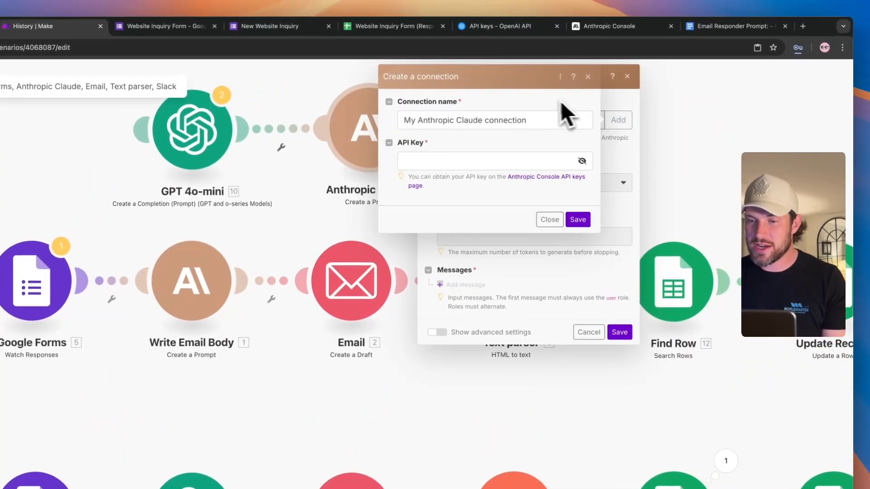
triple_click(548, 119)
type("Lea")
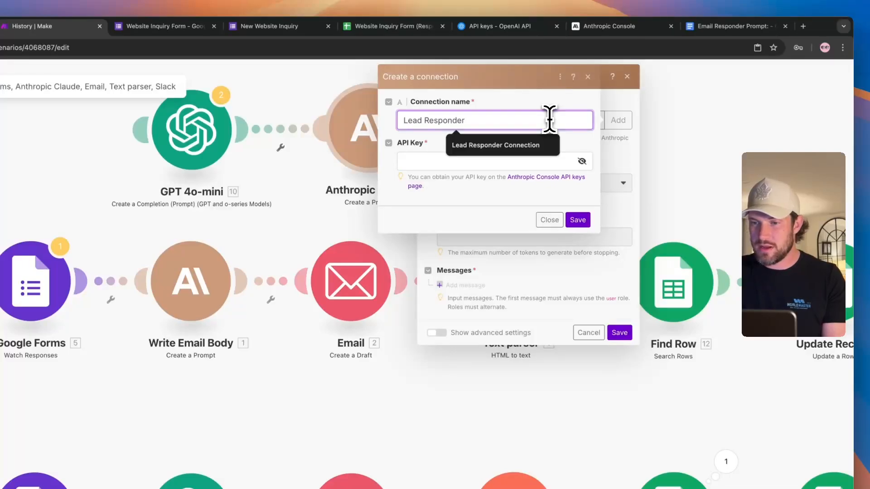
type("d Responder")
key("Down")
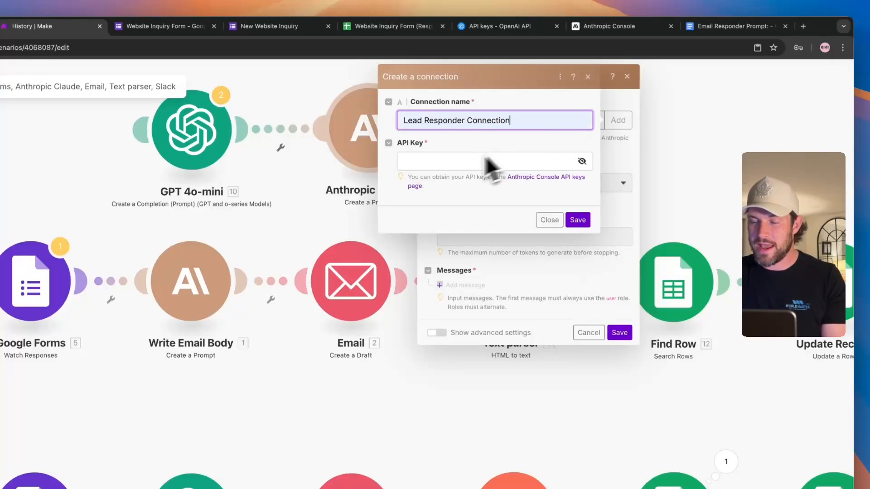
left_click(443, 161)
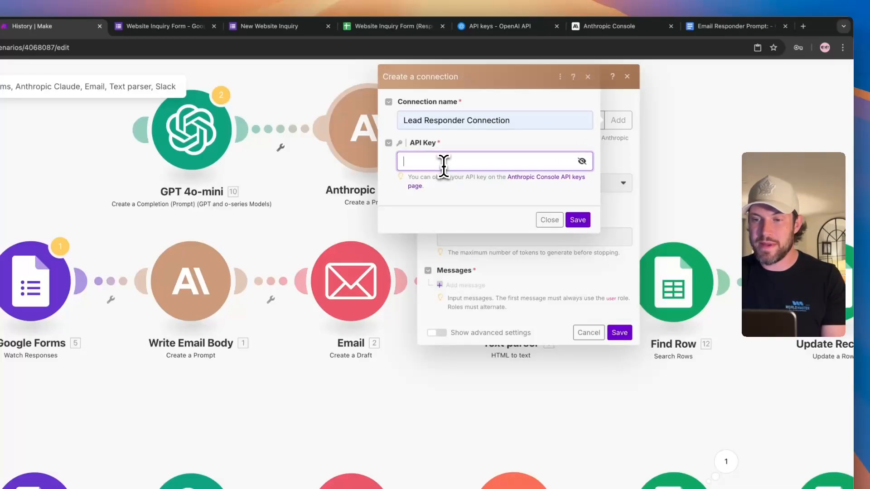
left_click(577, 221)
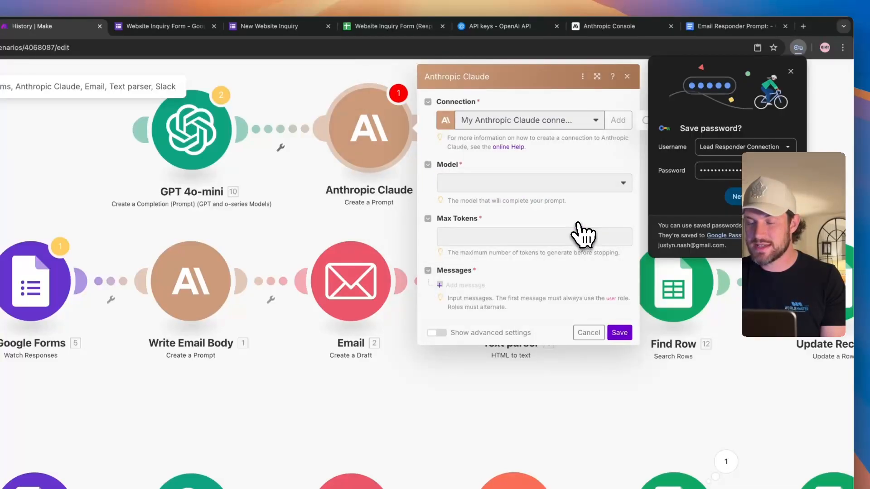
- Set the Claude module to Claude Sonnet 3.7 with 3000 max tokens and add Message 1
left_click(791, 70)
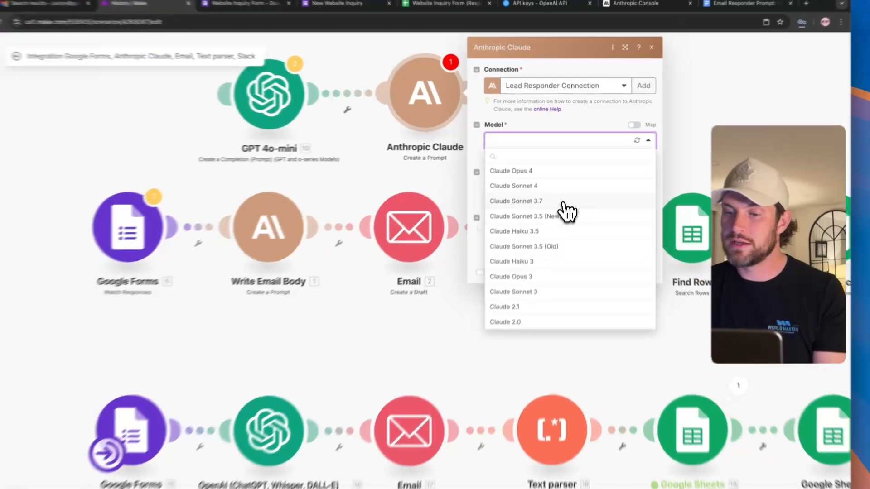
left_click(566, 186)
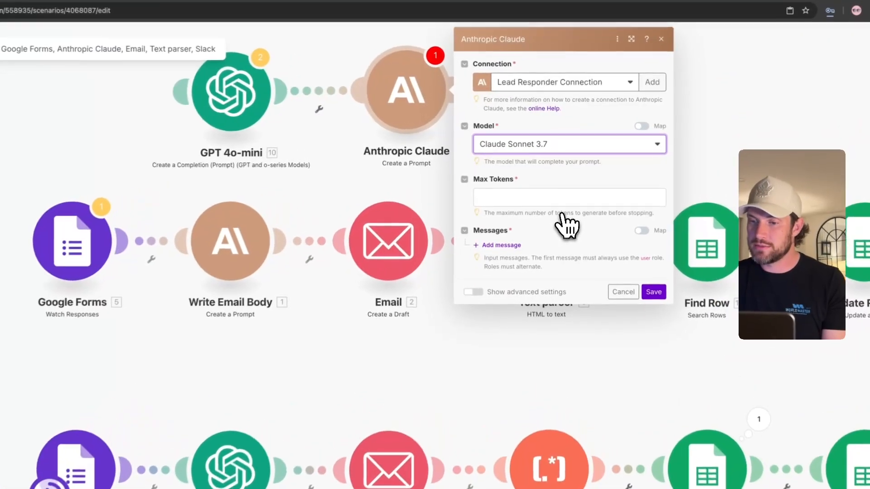
left_click(510, 198)
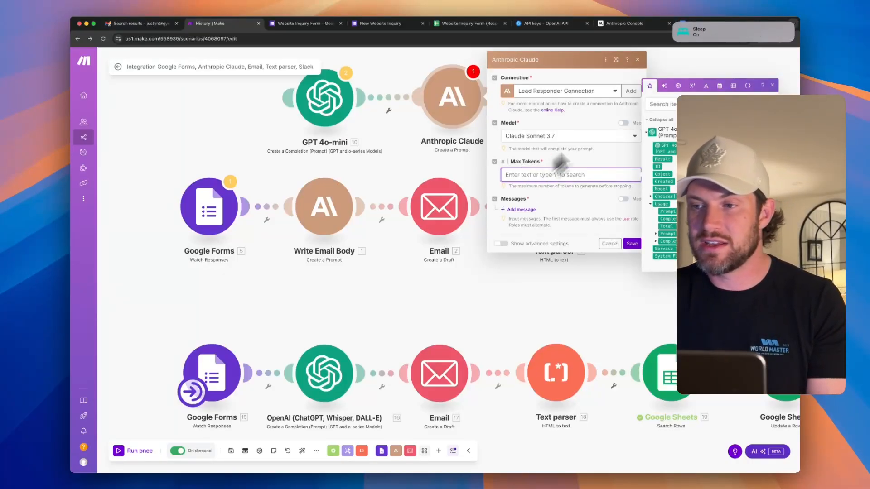
scroll(714, 33, "left", 3)
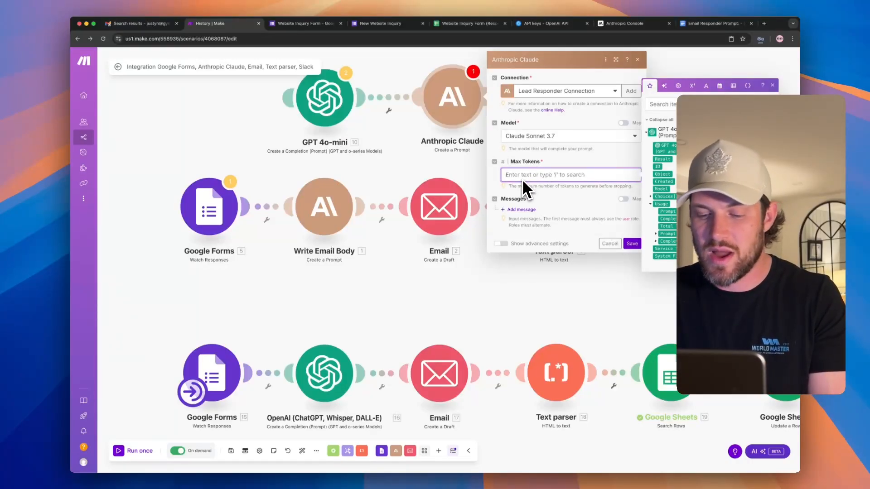
type("25")
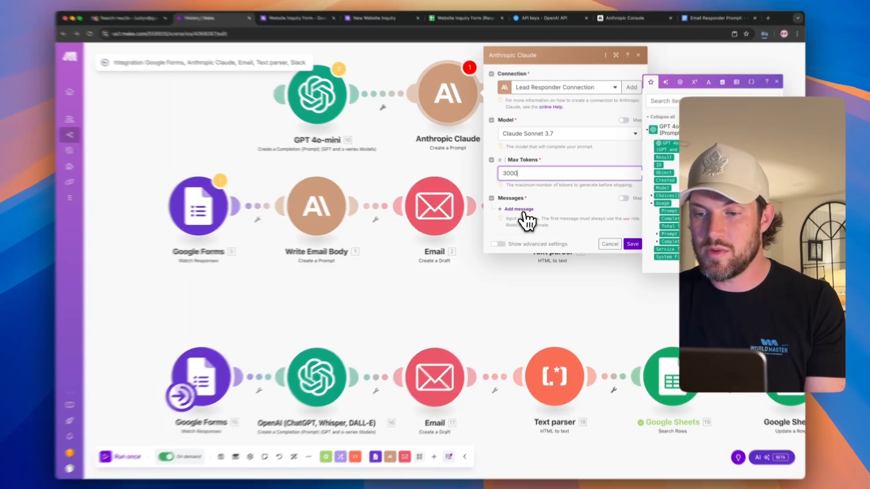
left_click(521, 209)
- Make Message 1 a user message with a Text content block
left_click(507, 237)
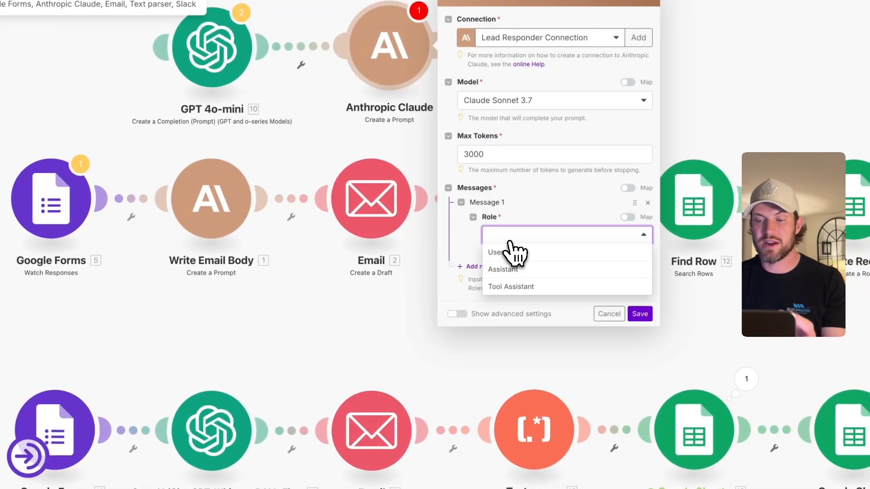
left_click(508, 252)
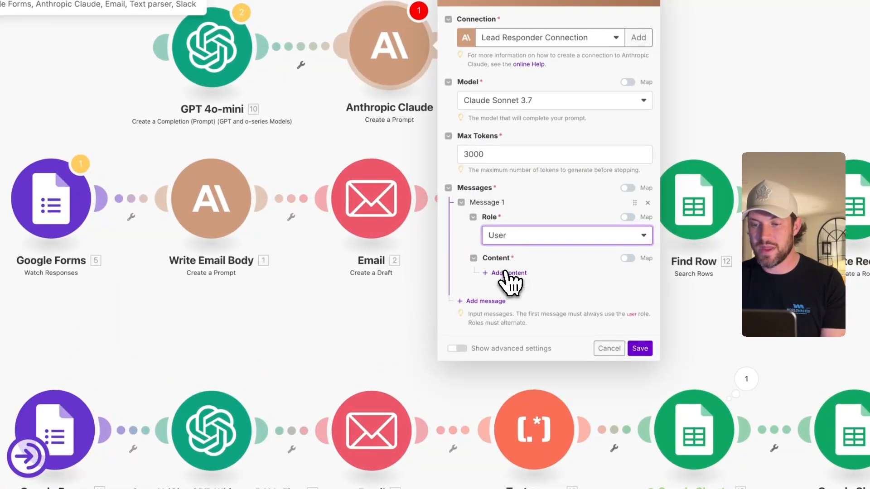
left_click(505, 272)
left_click(563, 307)
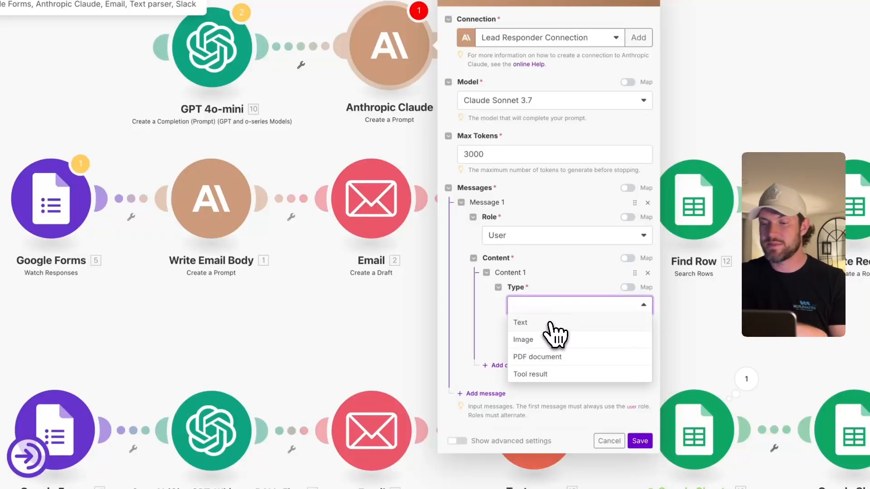
left_click(552, 324)
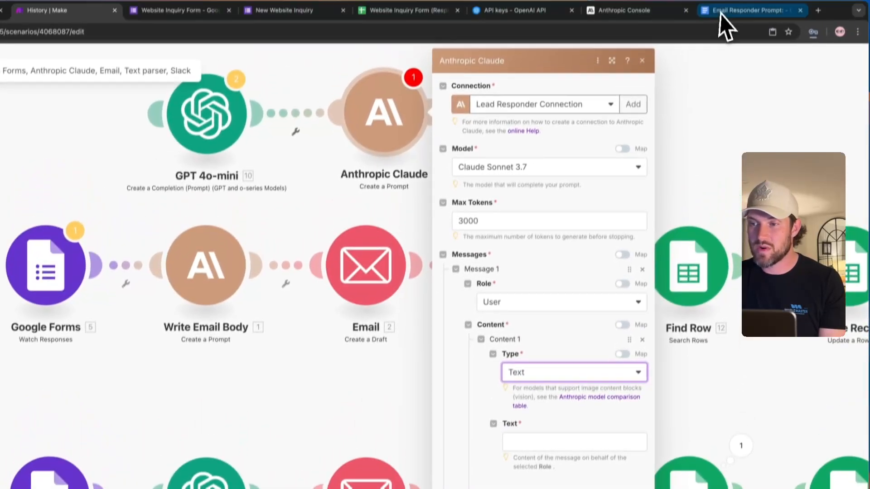
- Copy the Email Responder Prompt from the Google Doc into the message Text and save the module
left_click(720, 14)
left_click(367, 405)
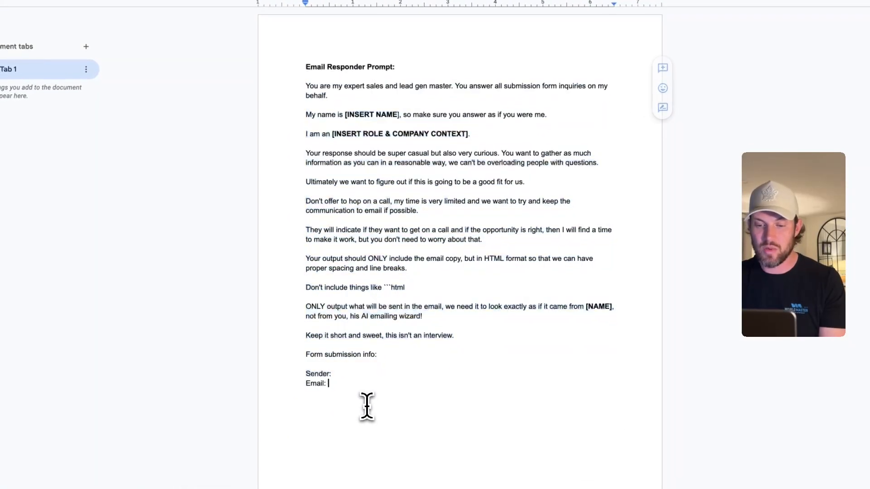
left_click_drag(367, 405, 304, 86)
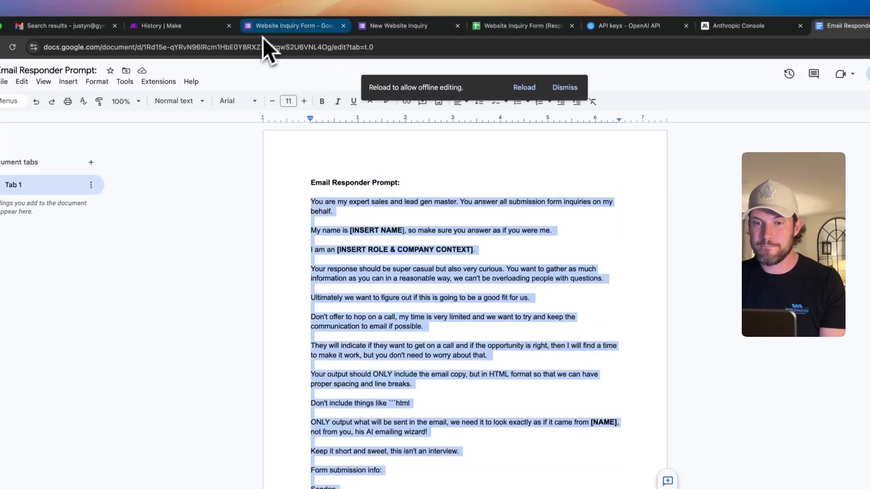
left_click(187, 28)
left_click(630, 455)
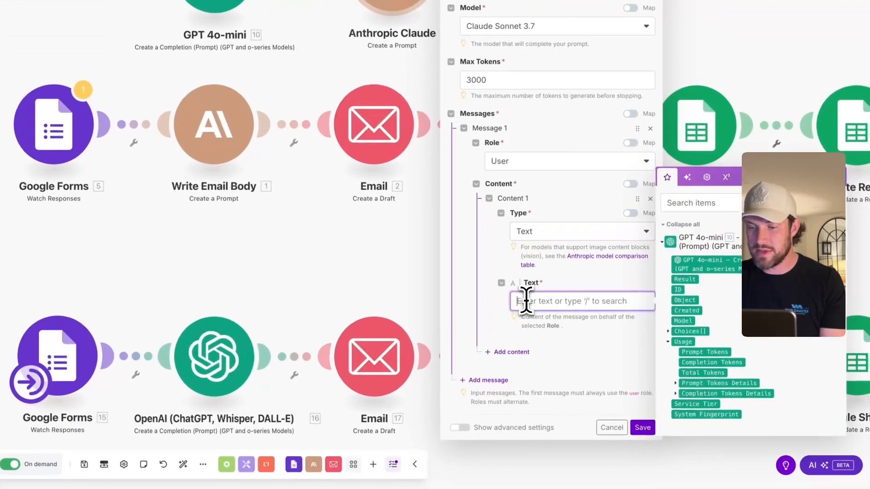
key("ctrl+v")
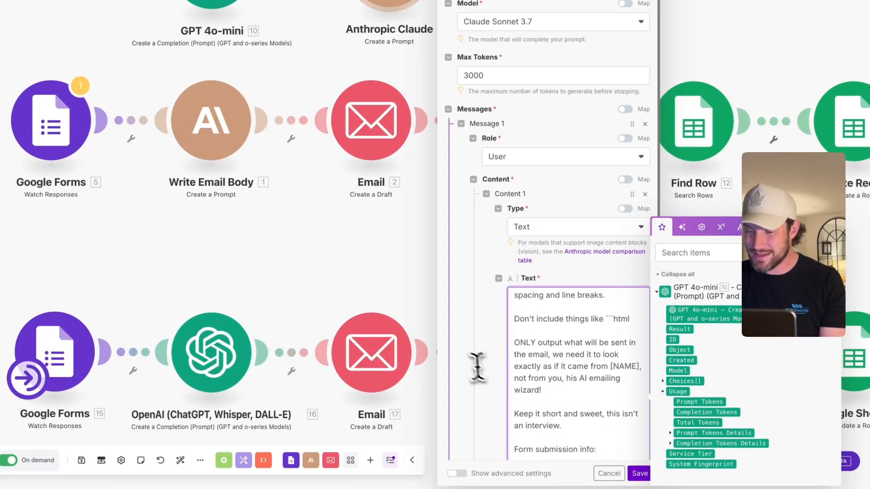
scroll(477, 367, "down", 4)
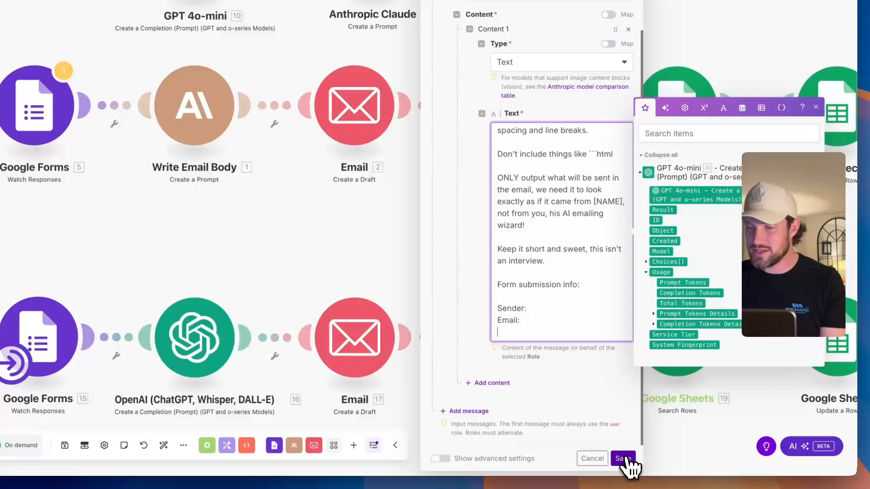
left_click(640, 474)
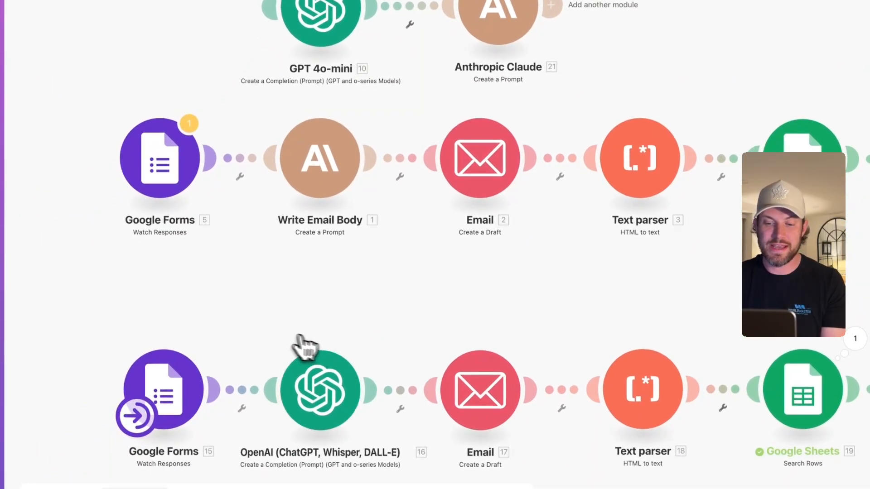
- Detach Anthropic Claude from GPT 4o-mini and move it below the second route
left_click_drag(265, 322, 366, 427)
scroll(394, 304, "up", 2)
scroll(395, 303, "down", 3)
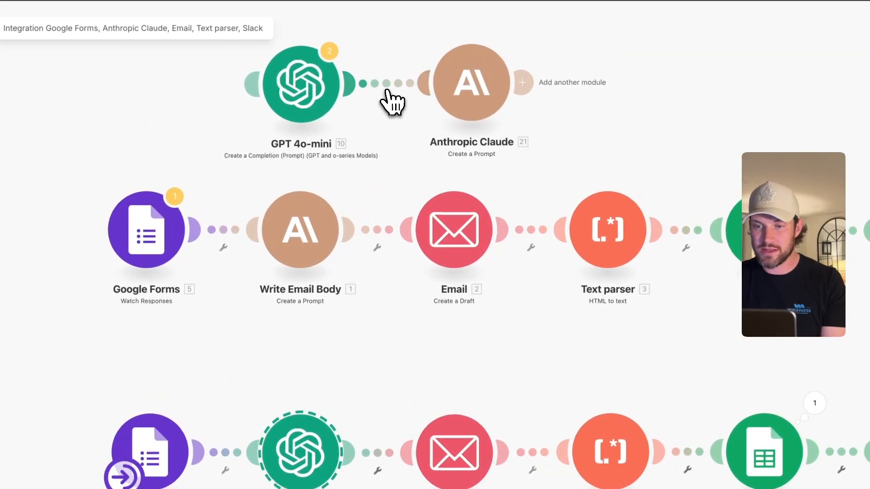
right_click(387, 96)
left_click(404, 112)
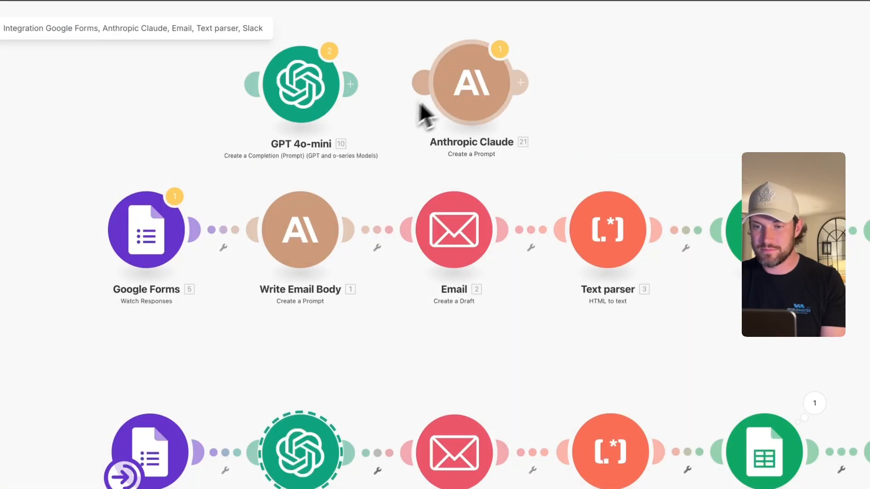
scroll(474, 90, "down", 2)
left_click_drag(494, 81, 424, 338)
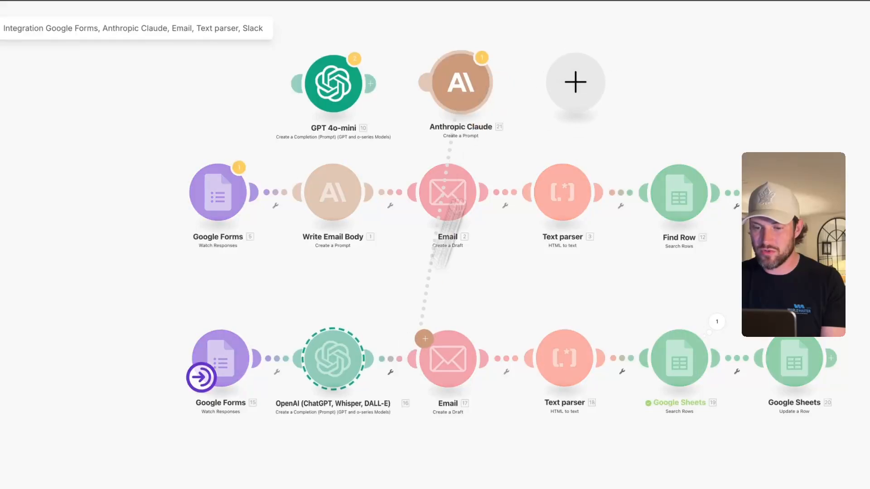
left_click_drag(473, 99, 348, 488)
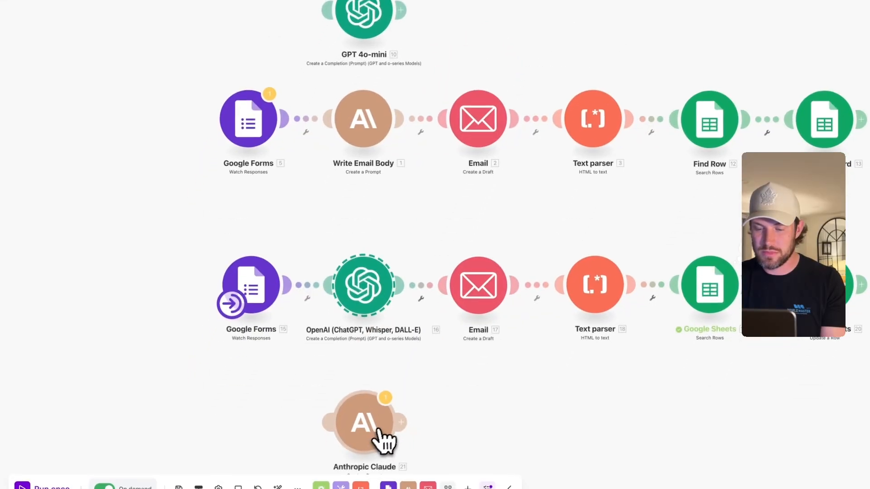
scroll(330, 288, "up", 2)
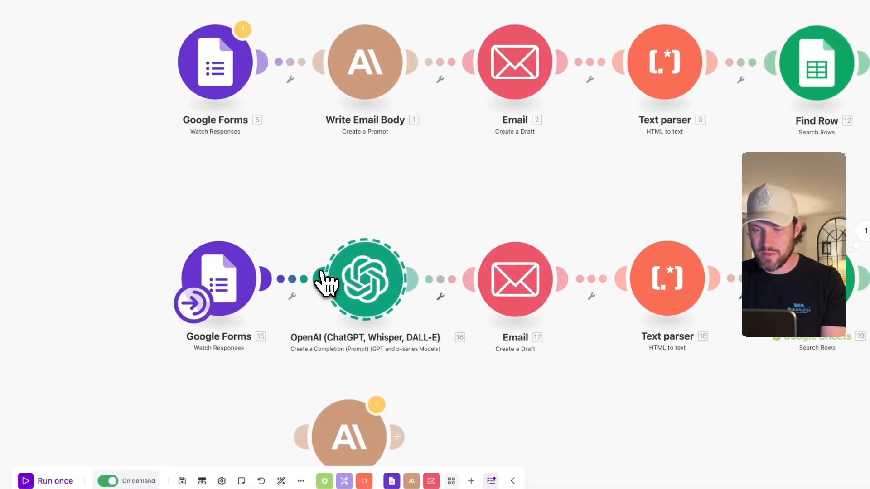
- Unlink OpenAI from Google Forms and Email, move it aside, and wire Claude in its place to Email
right_click(294, 286)
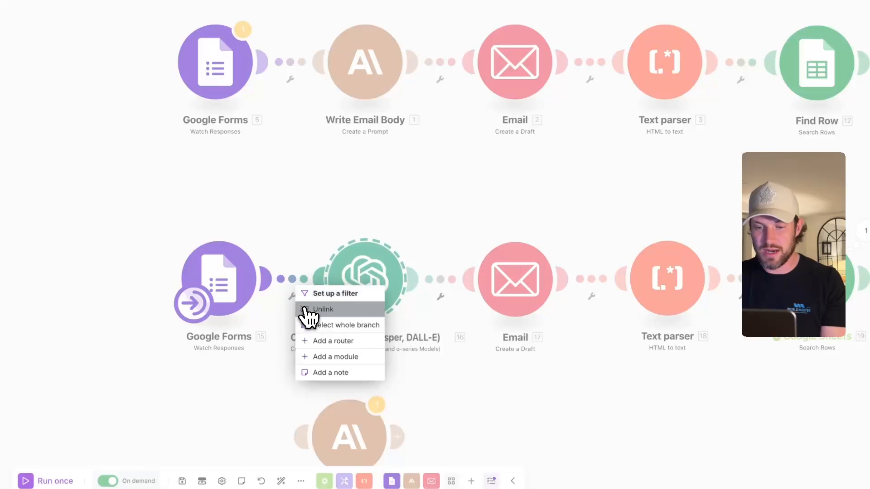
left_click(306, 309)
right_click(438, 282)
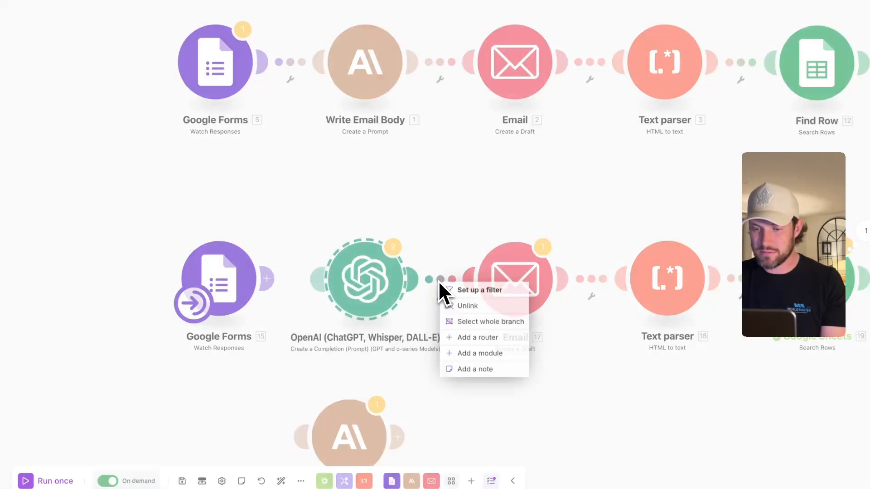
left_click(453, 307)
left_click_drag(466, 227, 437, 136)
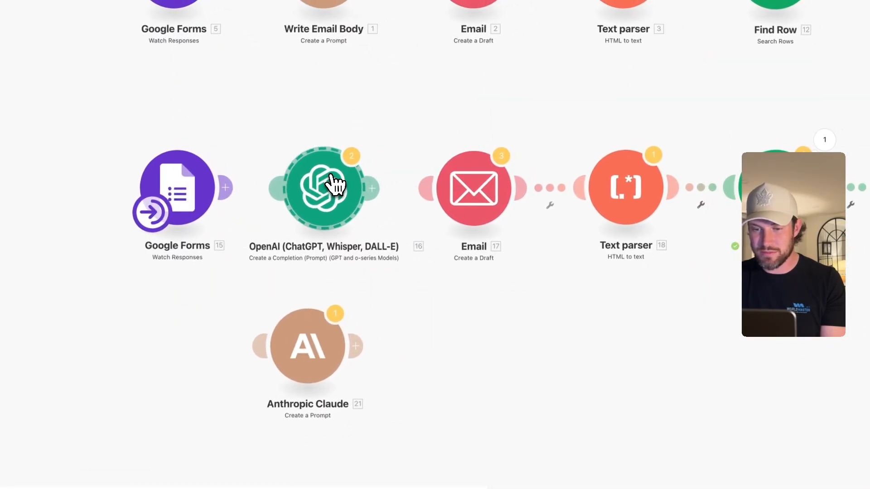
left_click_drag(334, 183, 607, 423)
left_click_drag(317, 340, 327, 189)
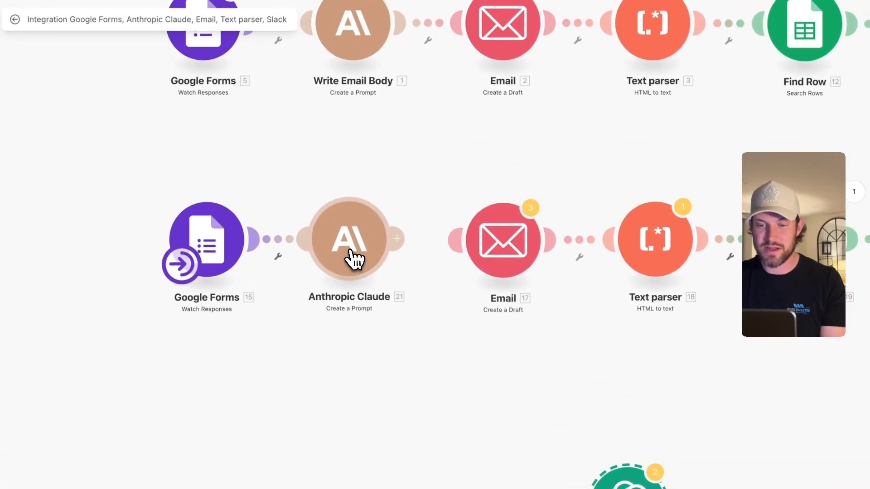
left_click_drag(355, 259, 361, 258)
left_click_drag(402, 239, 454, 249)
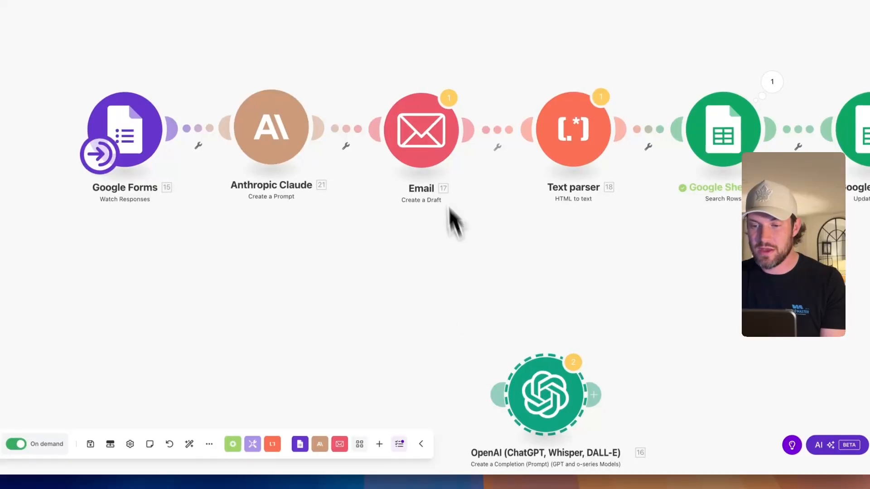
- Map Claude's Text Response into the Content of Email 17 and save the module
left_click(438, 208)
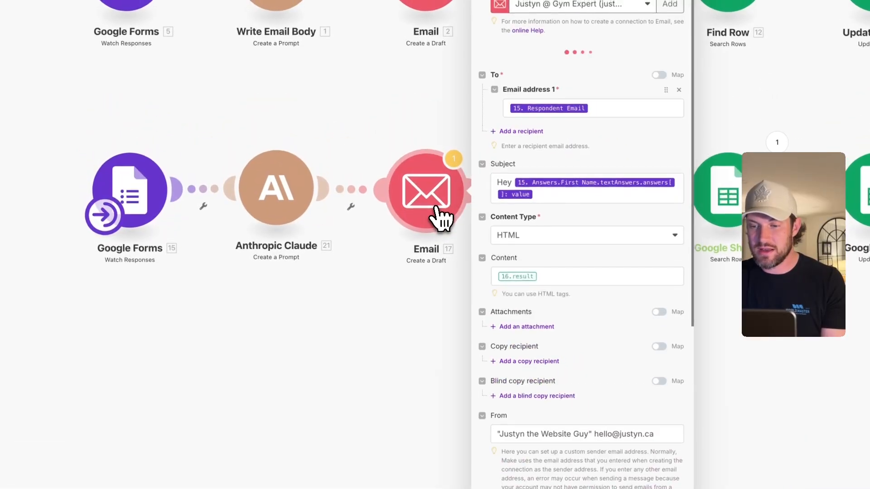
left_click(548, 280)
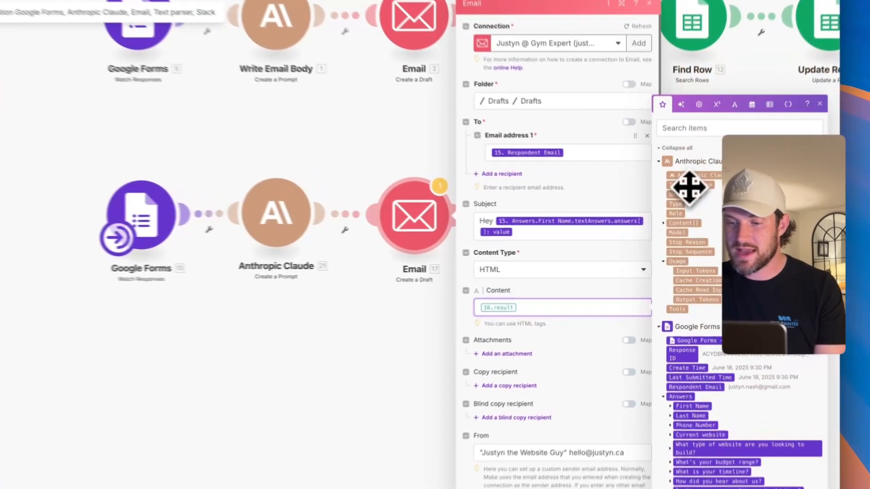
left_click_drag(688, 187, 519, 311)
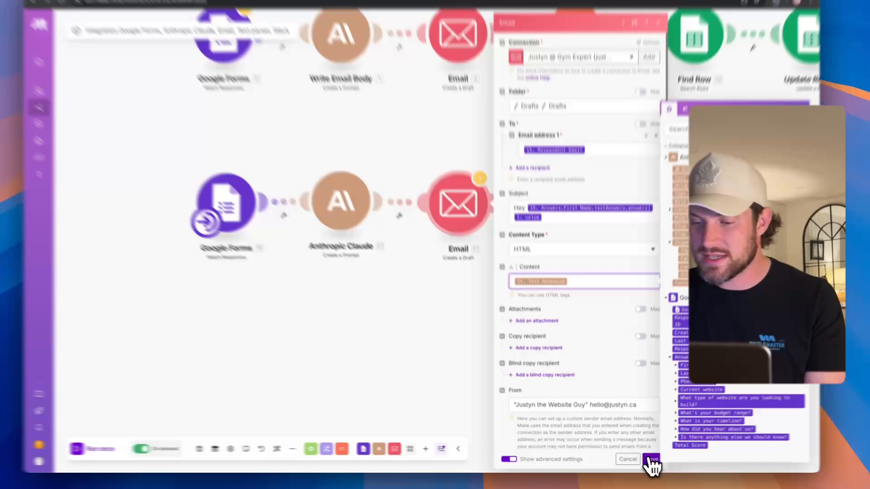
left_click(652, 460)
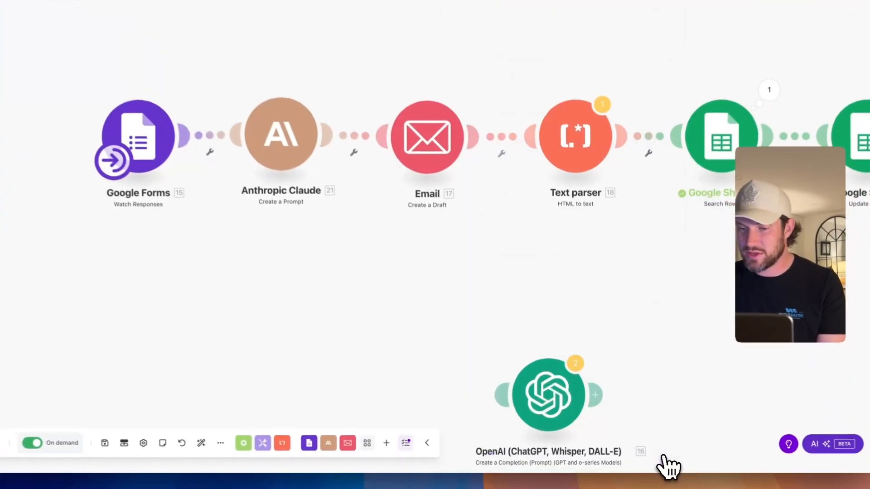
scroll(428, 301, "up", 2)
scroll(485, 290, "up", 2)
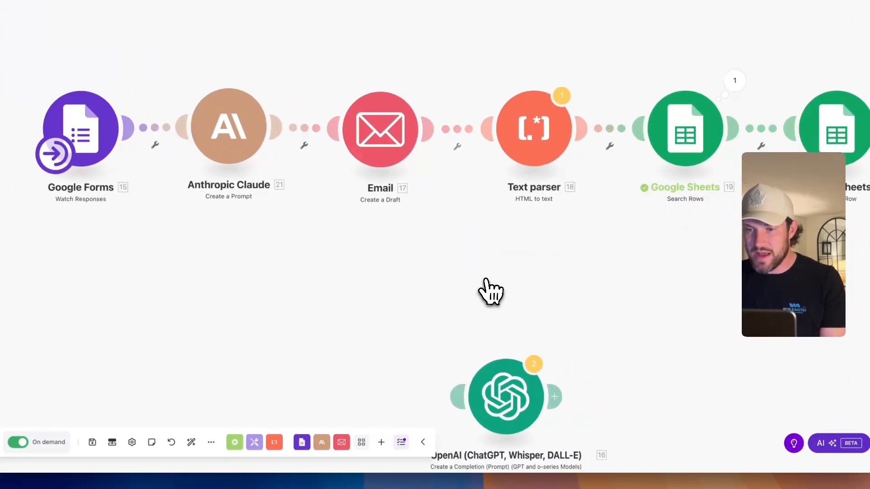
scroll(490, 292, "down", 1)
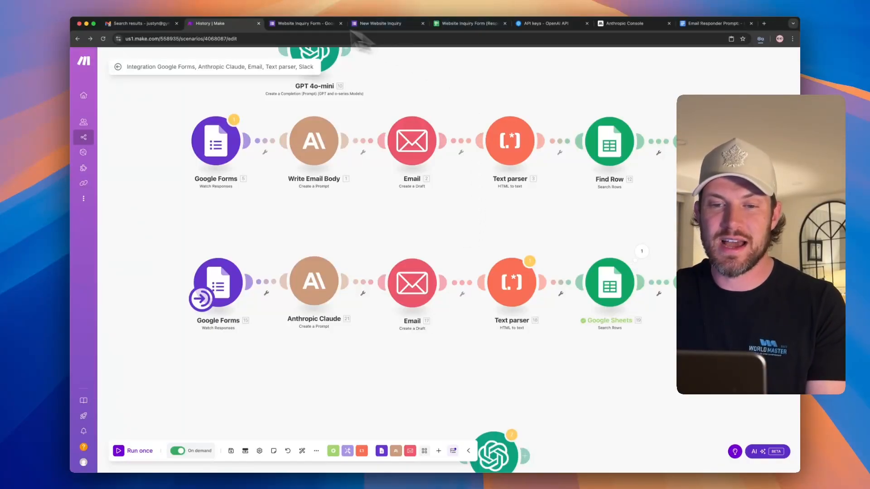
- Rename the scenario to 'Lead Responder' and save it, accepting the OpenAI module warning
left_click(214, 64)
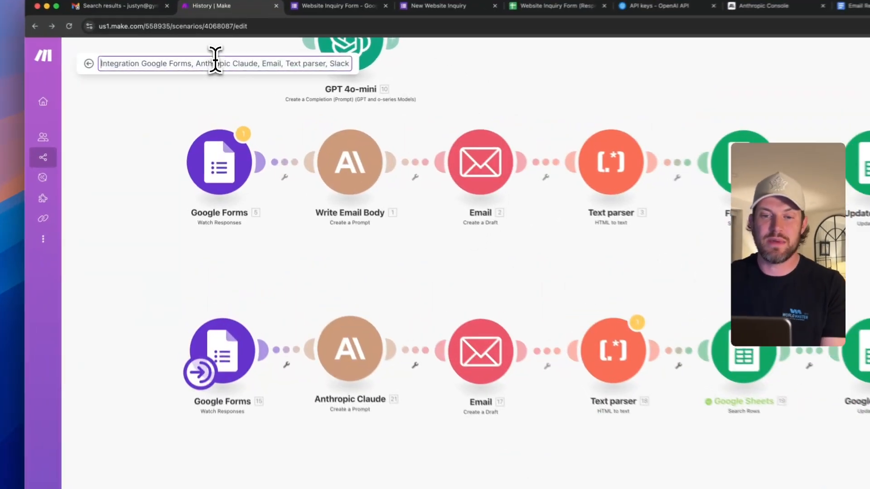
key("super+a")
type("Le")
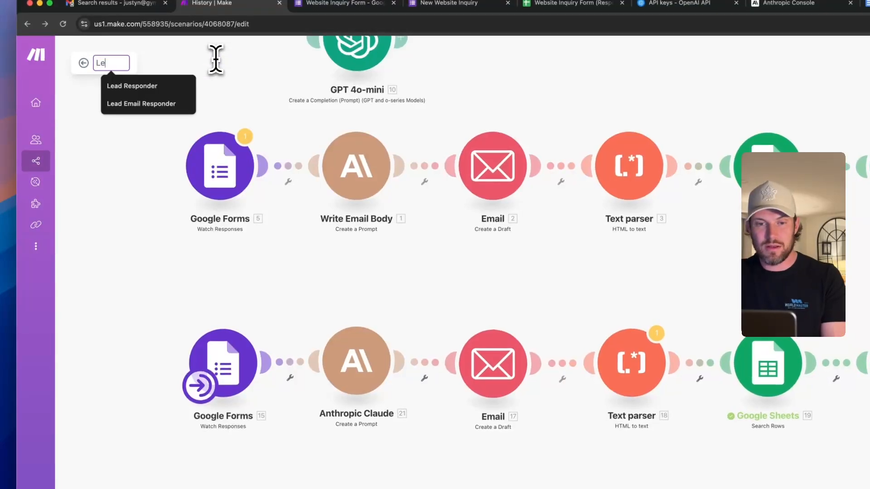
type("ad Responder")
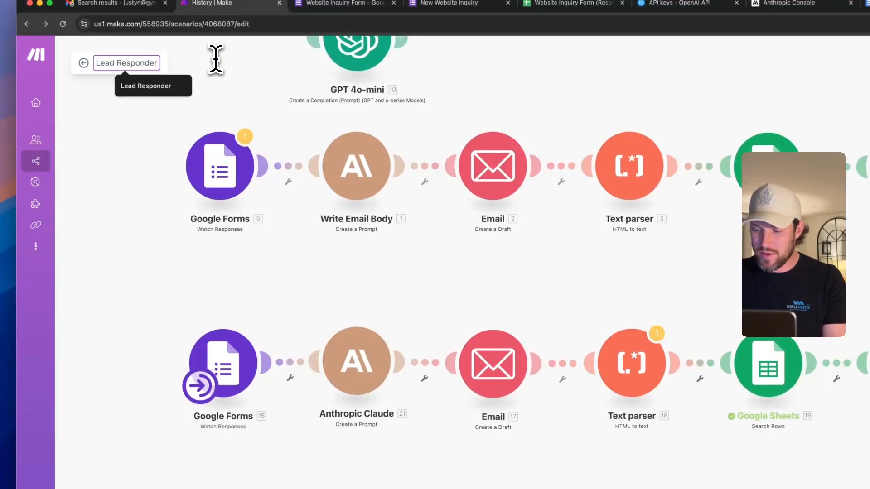
key("Return")
left_click(190, 442)
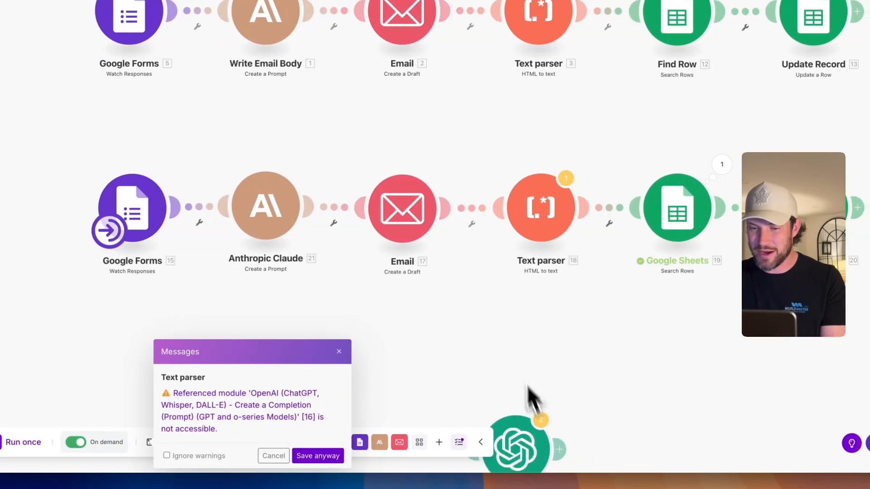
left_click(320, 457)
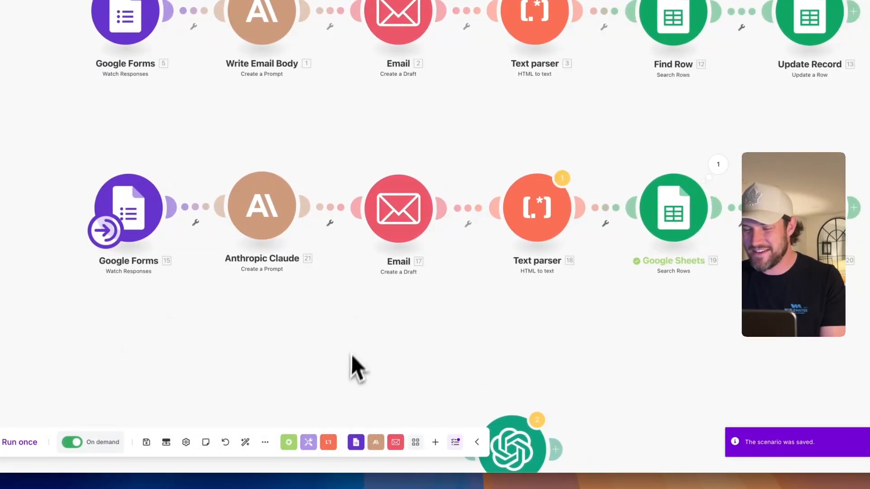